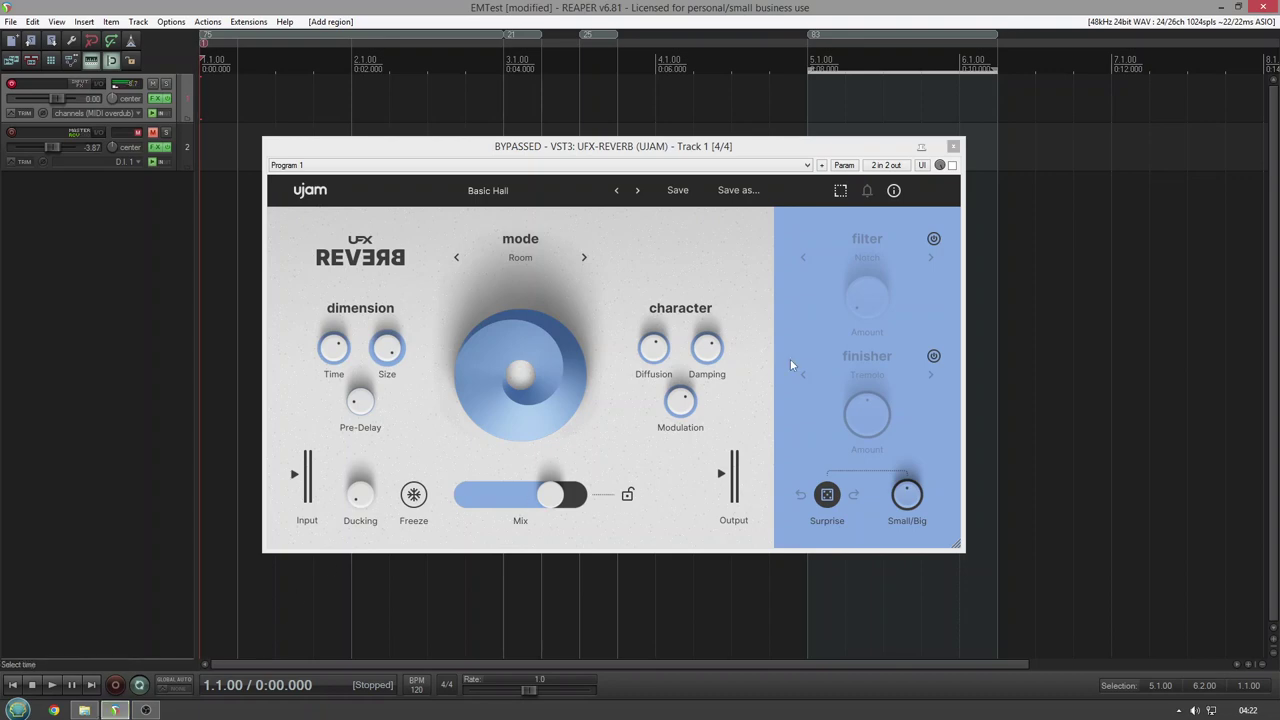
Activate the bypassed UFX-REVERB plugin and lower its Mix to slightly under half.
{"action": "left_click", "coordinate": [952, 165]}
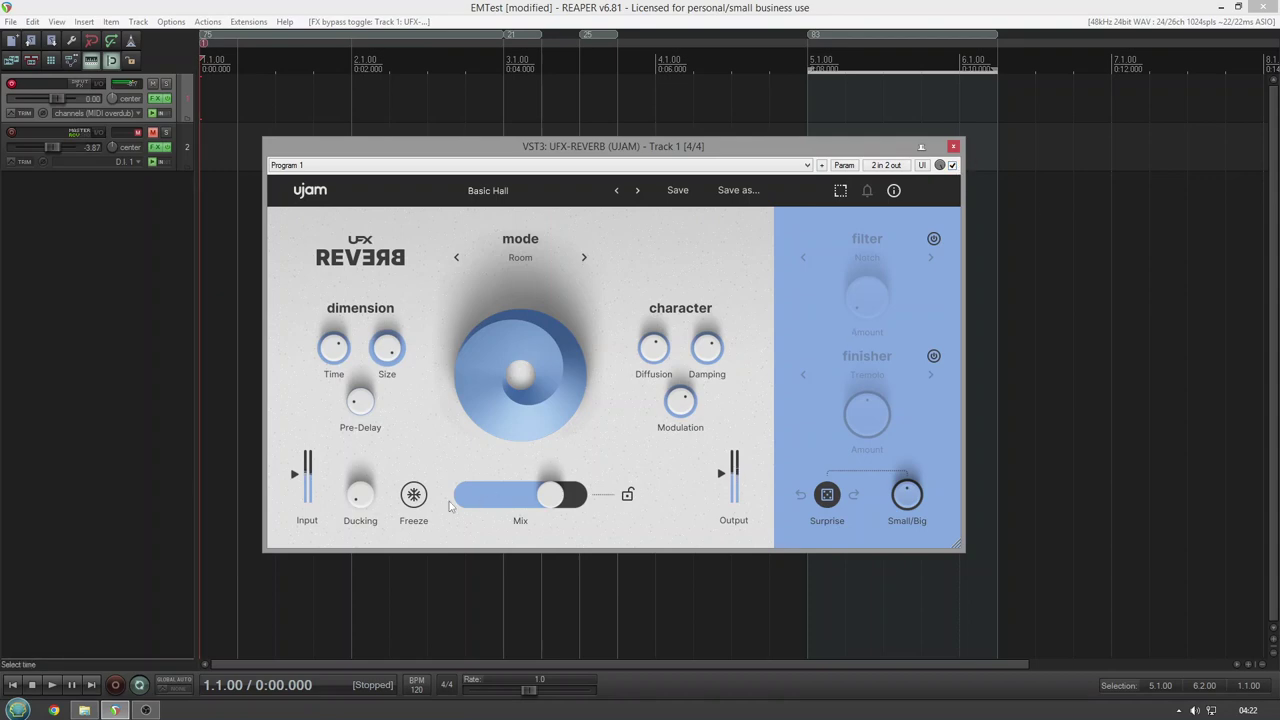
{"action": "left_click_drag", "start_coordinate": [537, 497], "coordinate": [464, 497]}
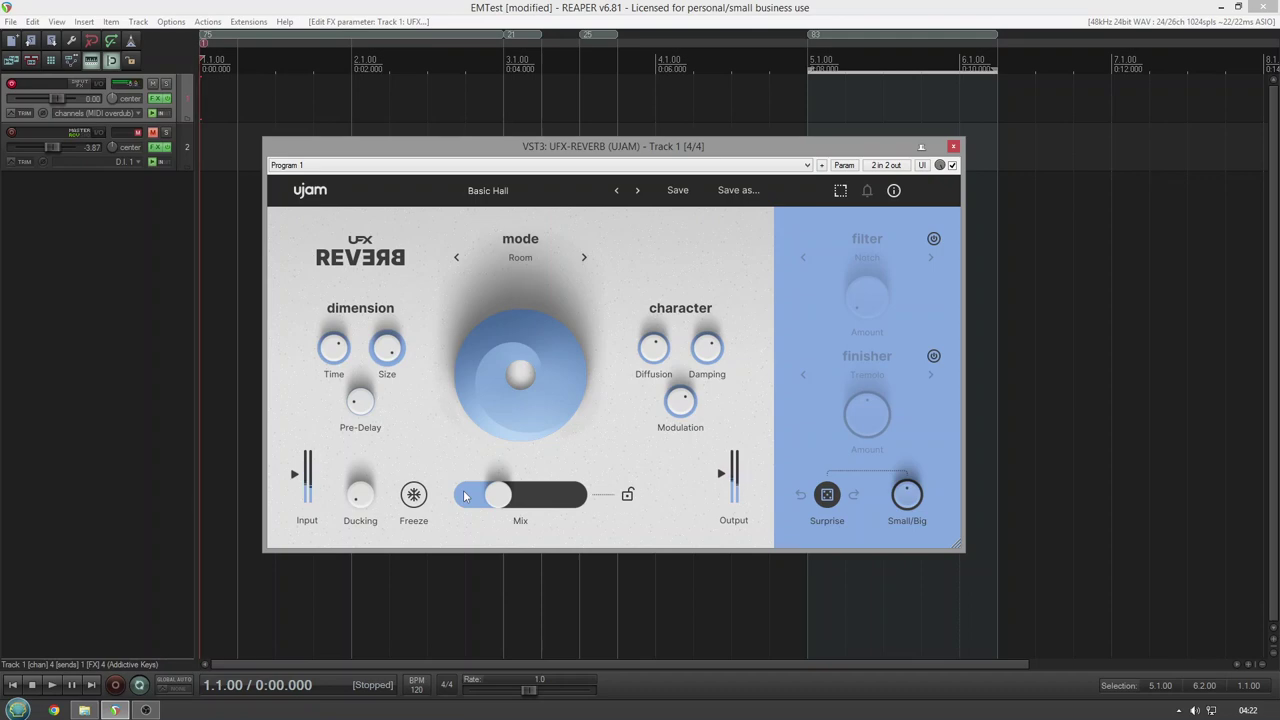
{"action": "left_click_drag", "start_coordinate": [484, 496], "coordinate": [500, 500]}
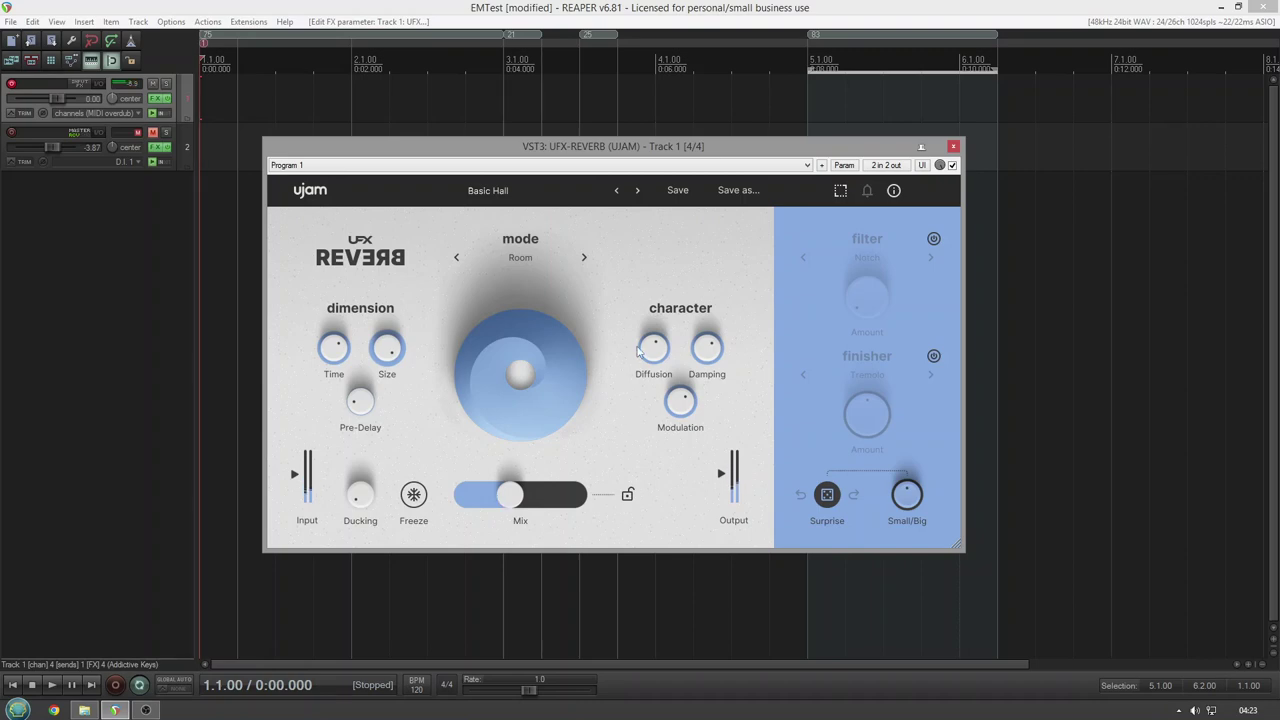
Compare minimum and maximum Diffusion, raising the Mix to slightly above half in between.
{"action": "left_click_drag", "start_coordinate": [648, 357], "coordinate": [630, 482]}
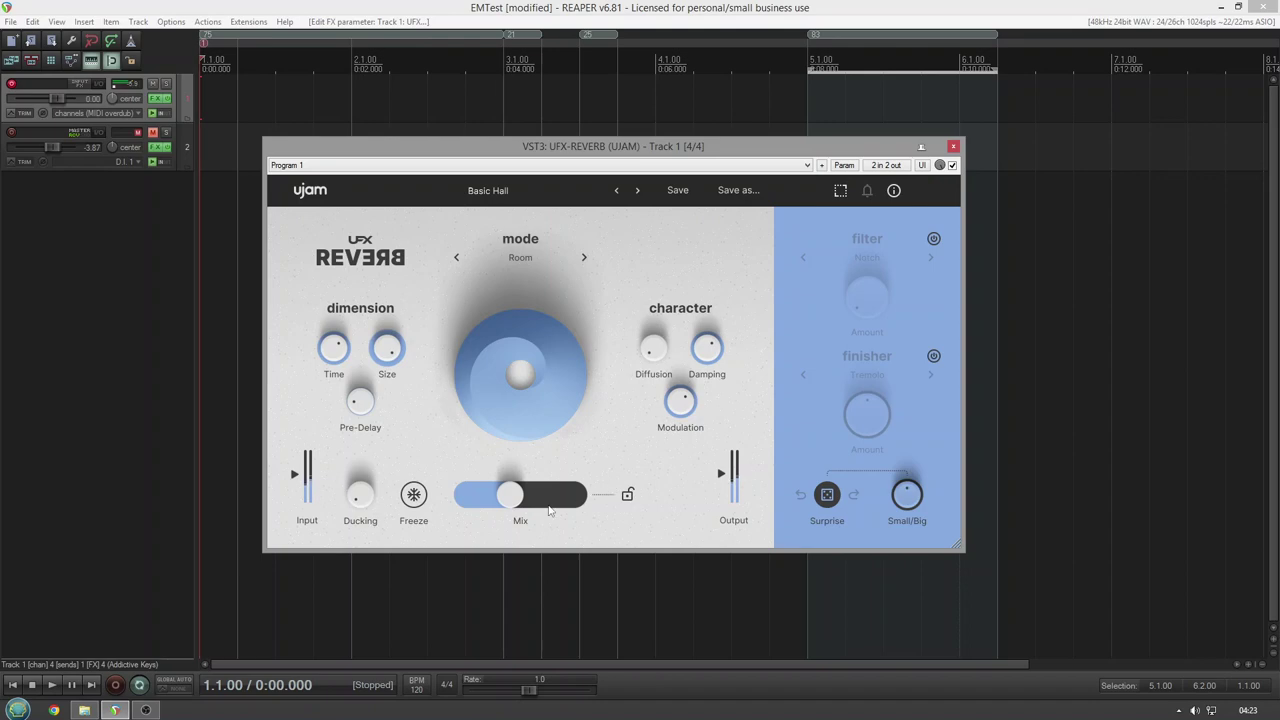
{"action": "left_click_drag", "start_coordinate": [525, 500], "coordinate": [551, 510]}
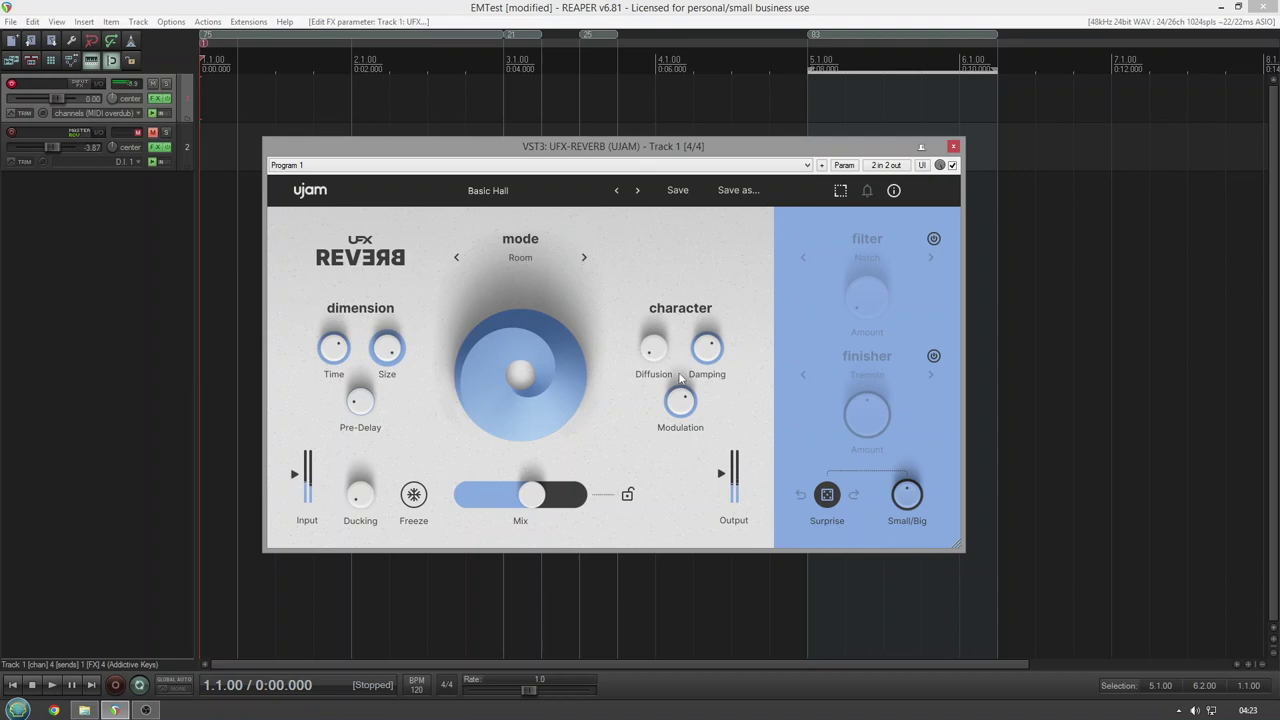
{"action": "left_click_drag", "start_coordinate": [655, 355], "coordinate": [655, 320]}
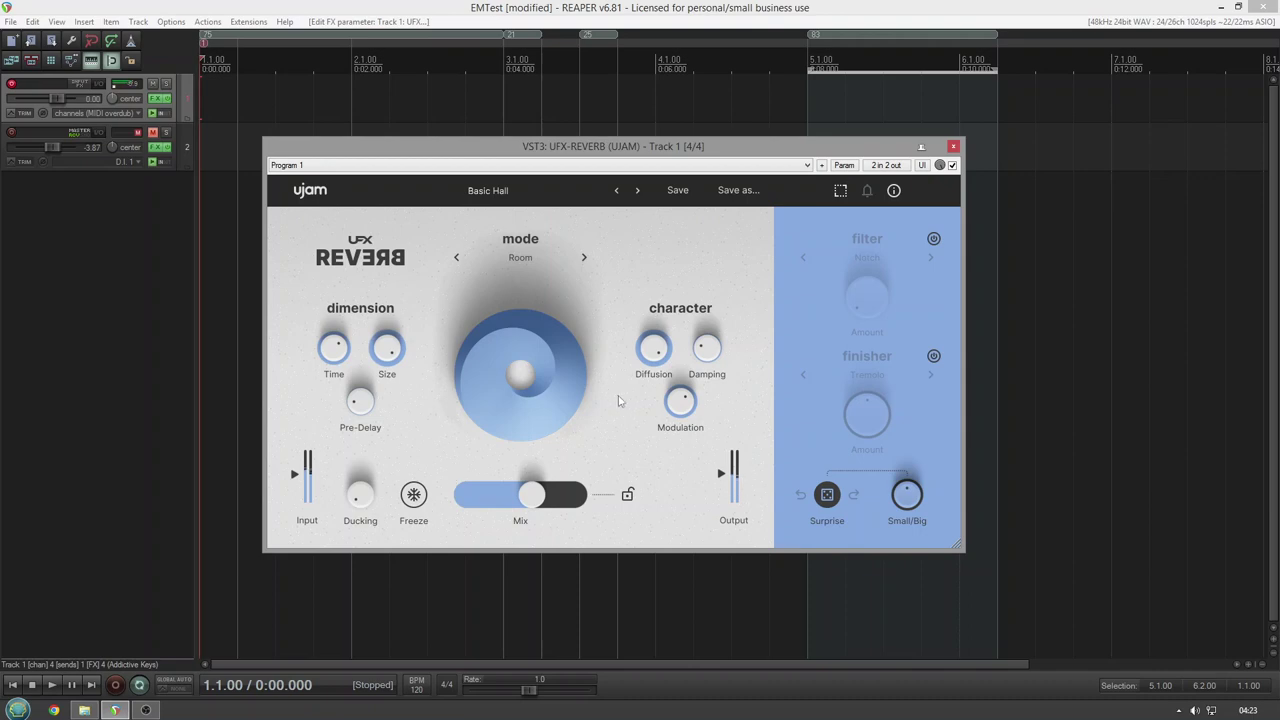
Raise Modulation and Time to their maximum and reduce Damping to its minimum.
{"action": "left_click_drag", "start_coordinate": [681, 403], "coordinate": [664, 528]}
{"action": "left_click_drag", "start_coordinate": [688, 396], "coordinate": [703, 211]}
{"action": "left_click_drag", "start_coordinate": [707, 347], "coordinate": [692, 400]}
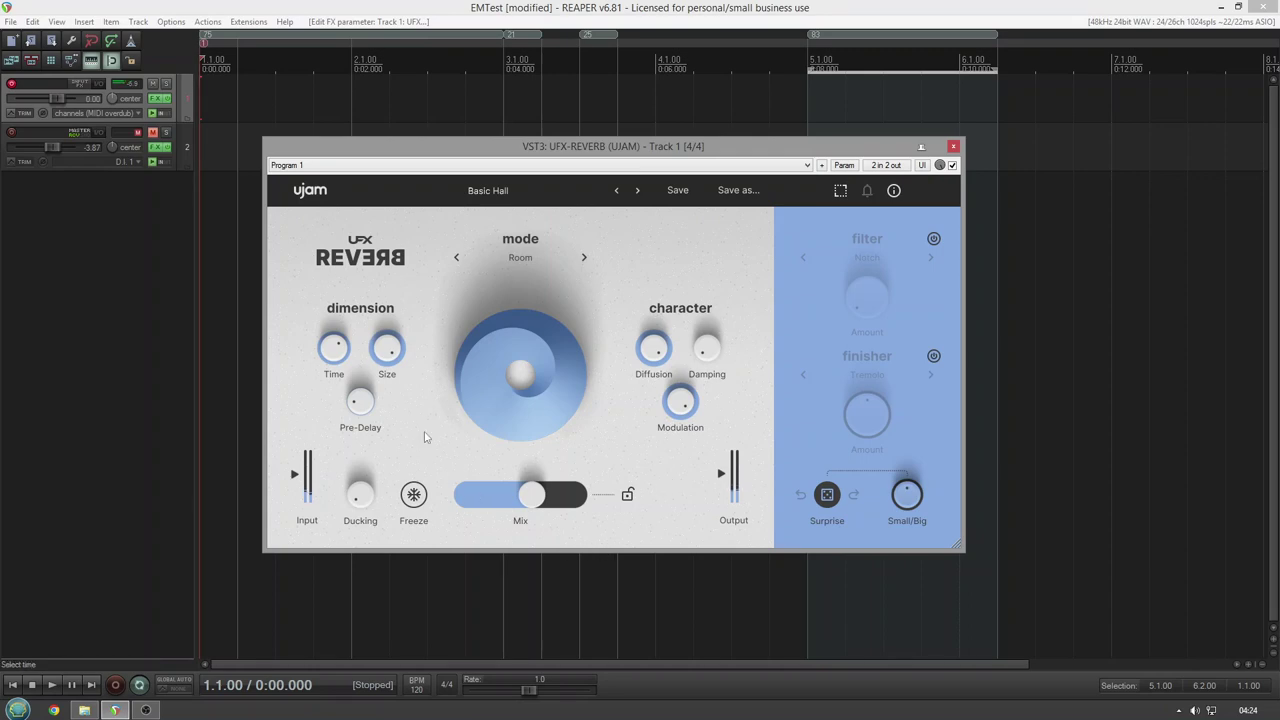
{"action": "left_click_drag", "start_coordinate": [334, 347], "coordinate": [345, 187]}
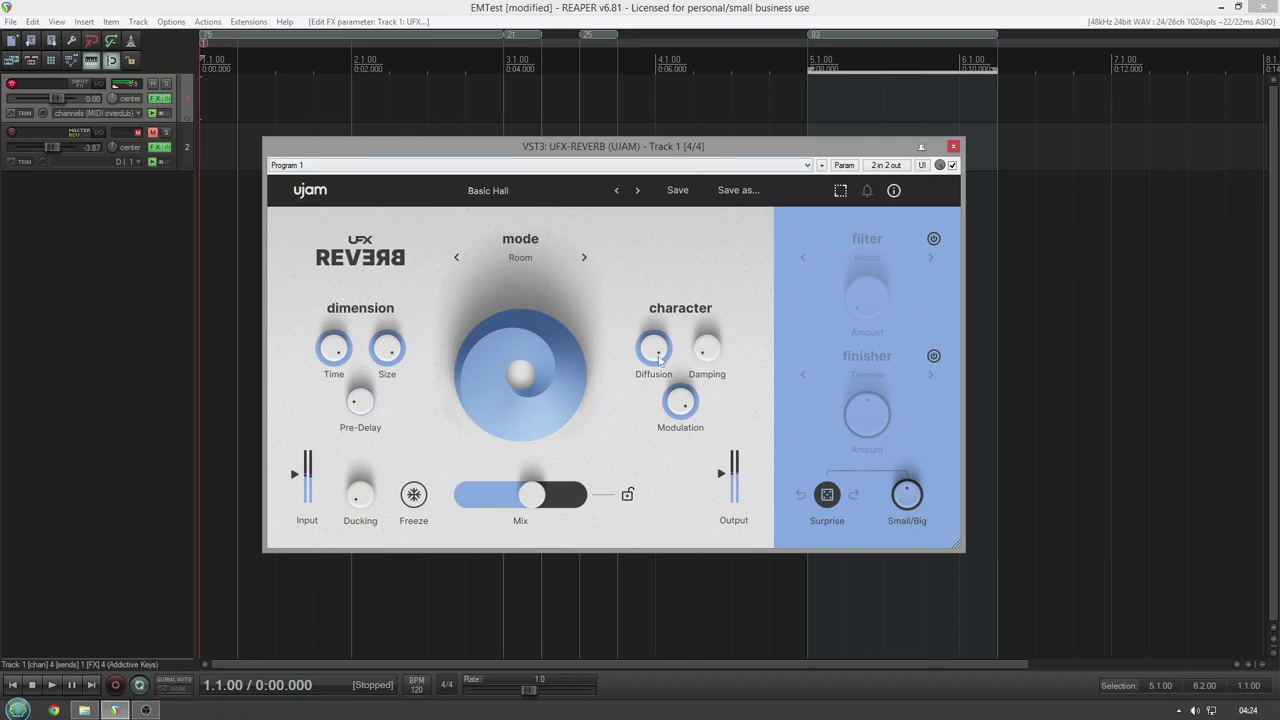
Reduce Modulation to about half and Diffusion to a low setting, and raise Damping a little.
{"action": "left_click_drag", "start_coordinate": [687, 405], "coordinate": [659, 432]}
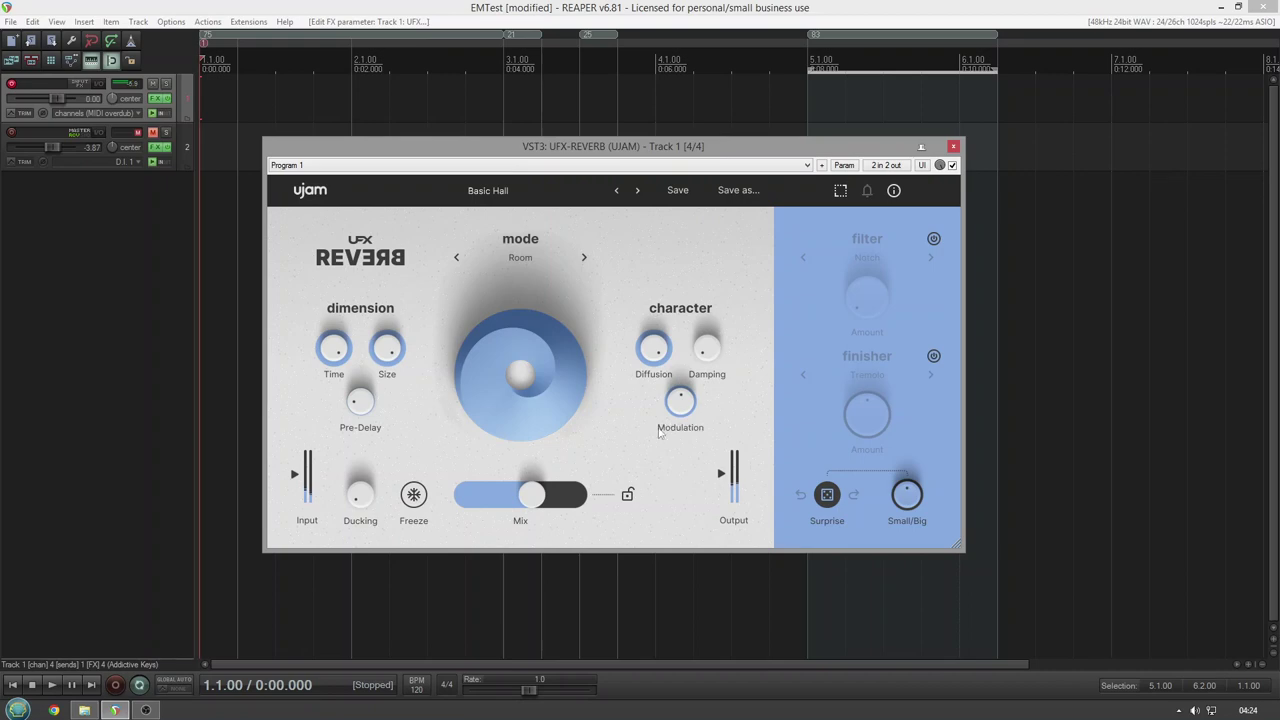
{"action": "left_click_drag", "start_coordinate": [655, 358], "coordinate": [627, 487]}
{"action": "mouse_move", "coordinate": [713, 347]}
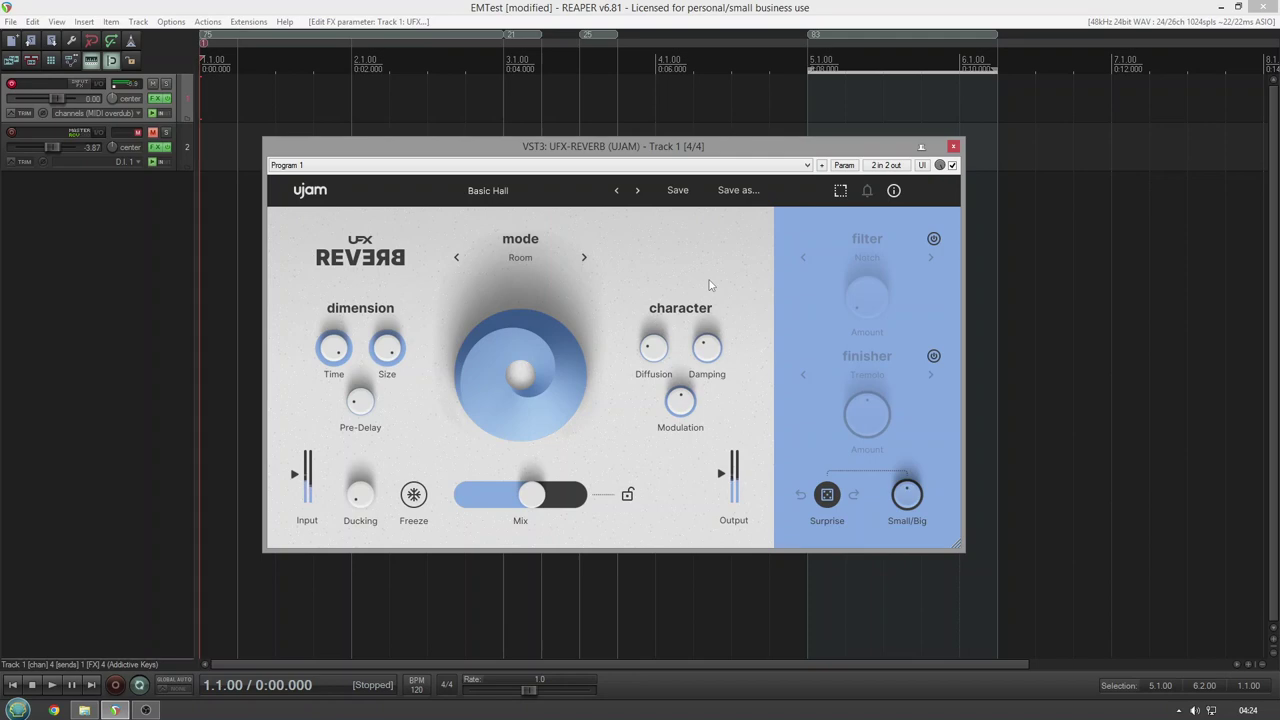
Switch the reverb mode to Hall and set the Mix to 55%.
{"action": "left_click", "coordinate": [509, 261]}
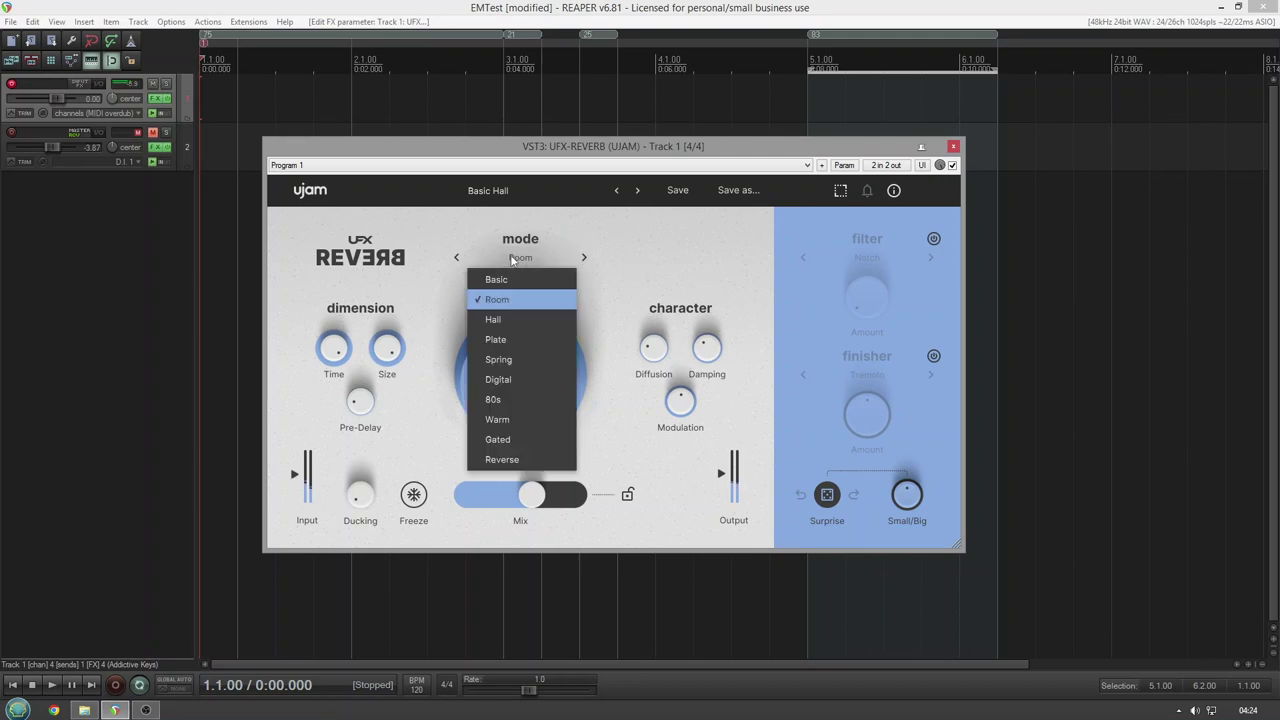
{"action": "left_click", "coordinate": [500, 318]}
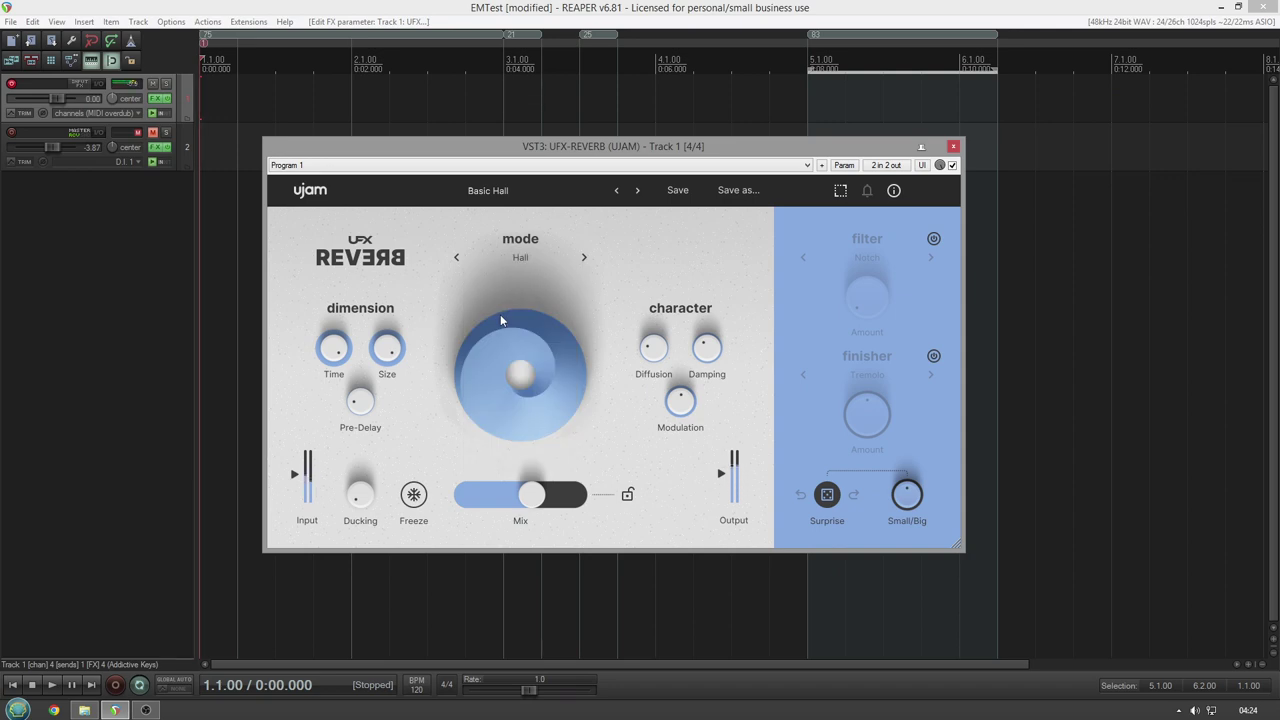
{"action": "mouse_move", "coordinate": [393, 349]}
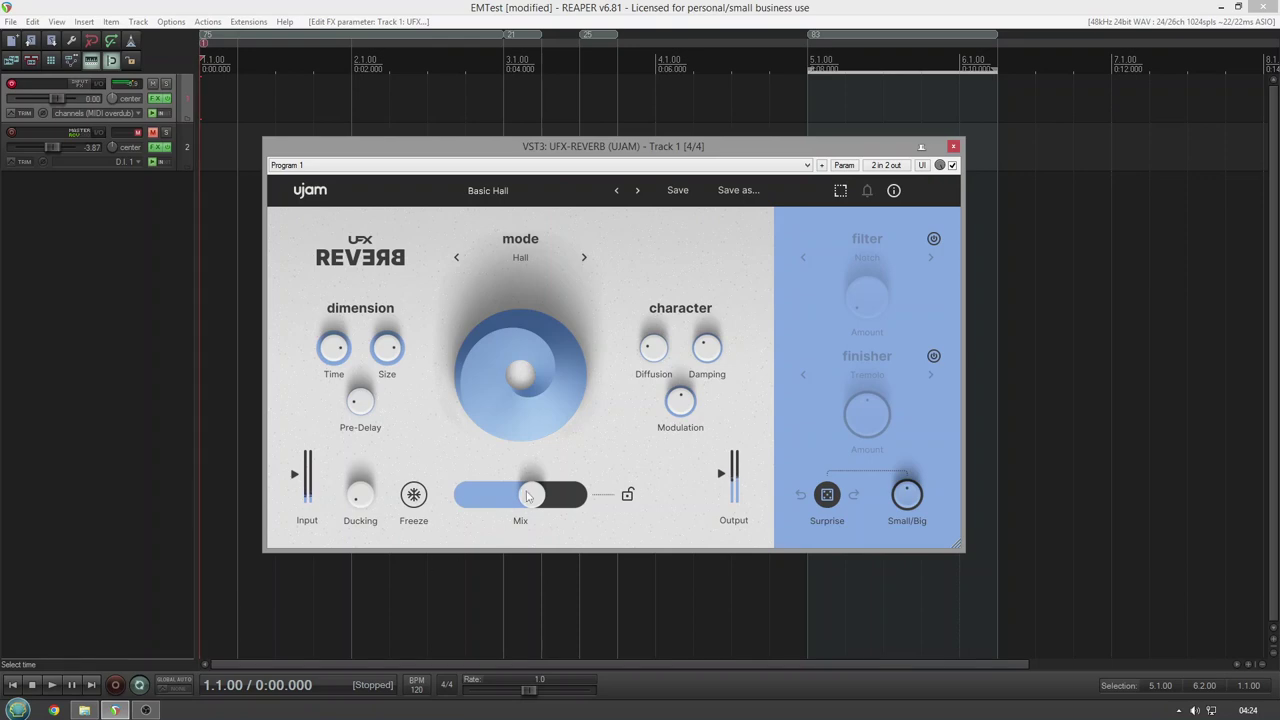
{"action": "left_click_drag", "start_coordinate": [529, 496], "coordinate": [494, 497]}
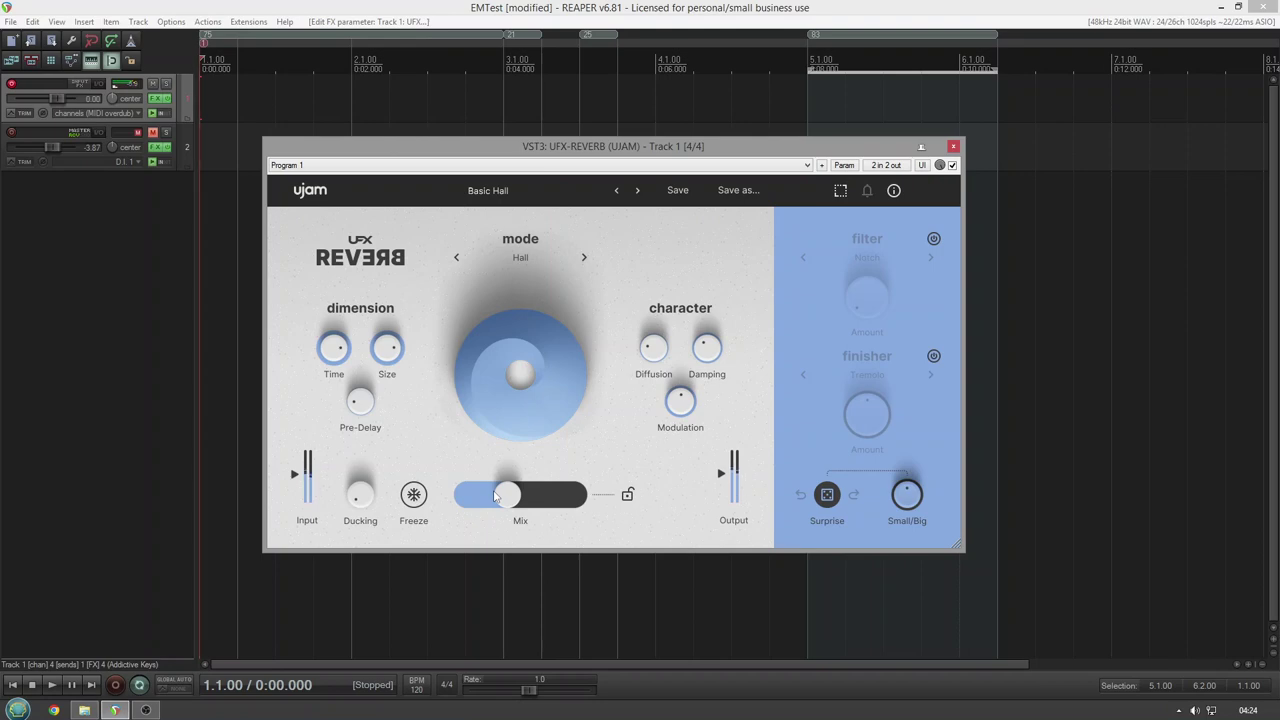
{"action": "left_click_drag", "start_coordinate": [494, 497], "coordinate": [525, 496]}
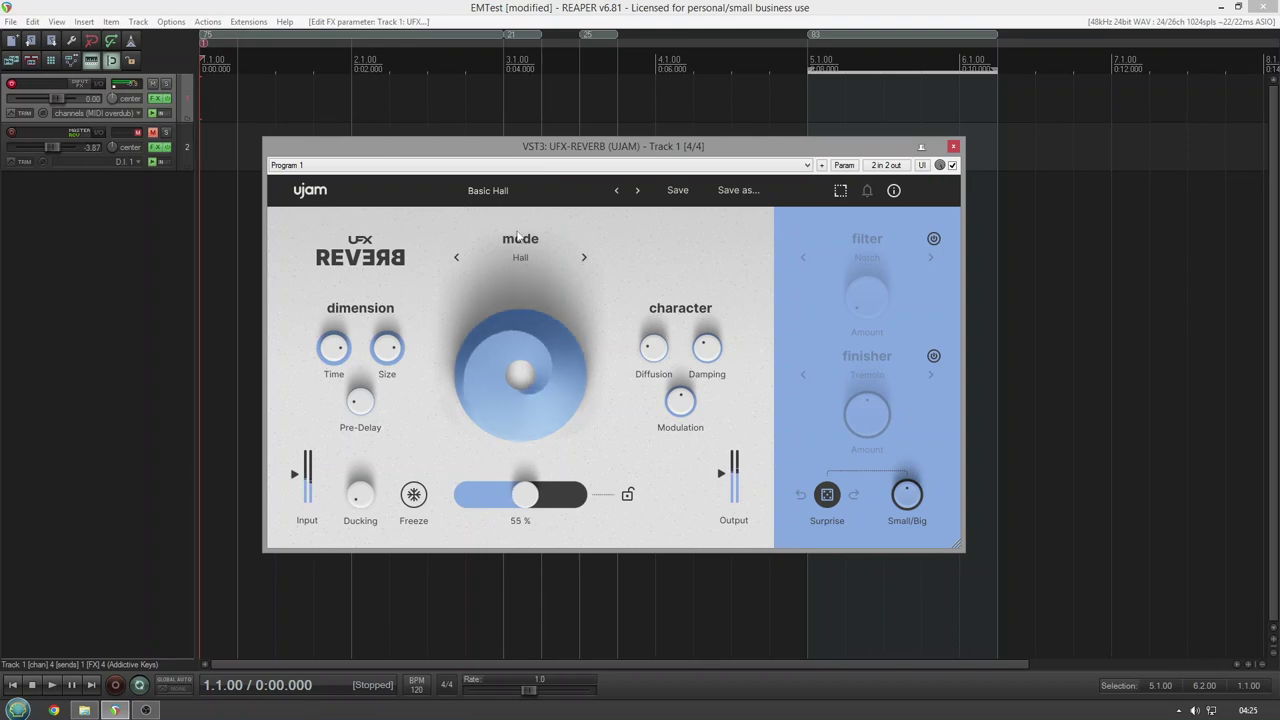
Switch the reverb mode to Plate and shorten Time to about half.
{"action": "left_click", "coordinate": [516, 262]}
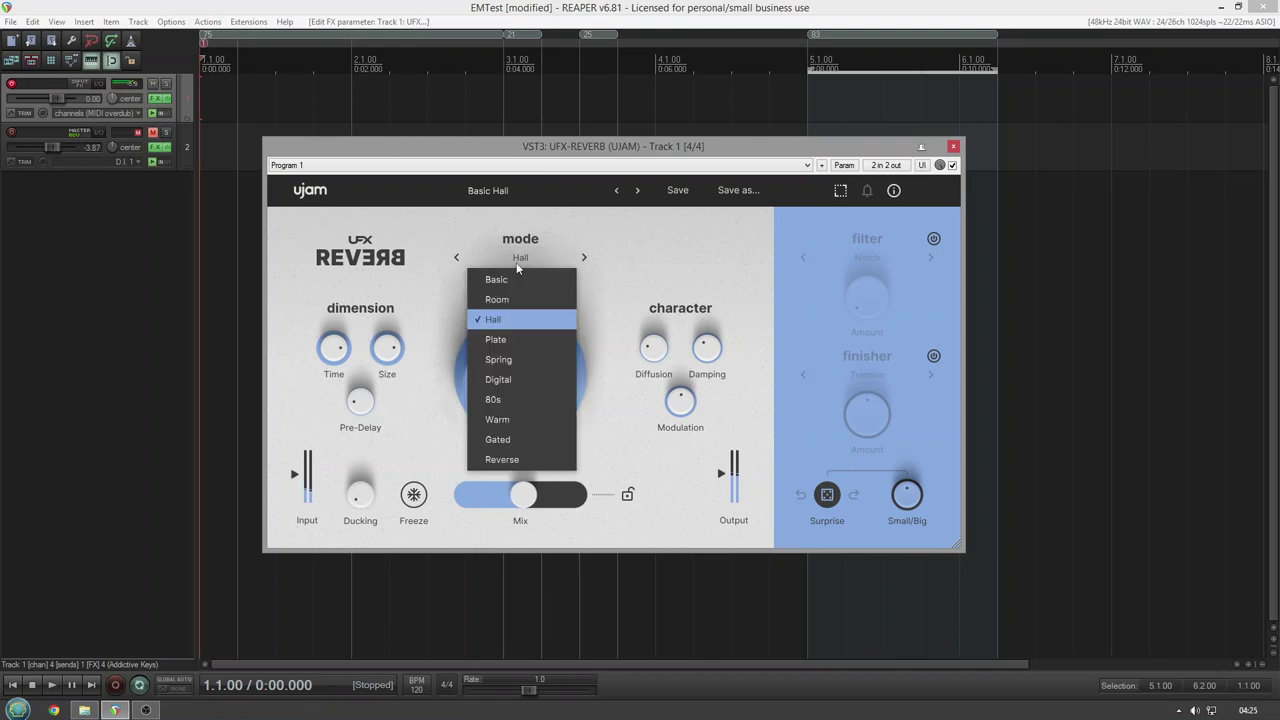
{"action": "left_click", "coordinate": [517, 342]}
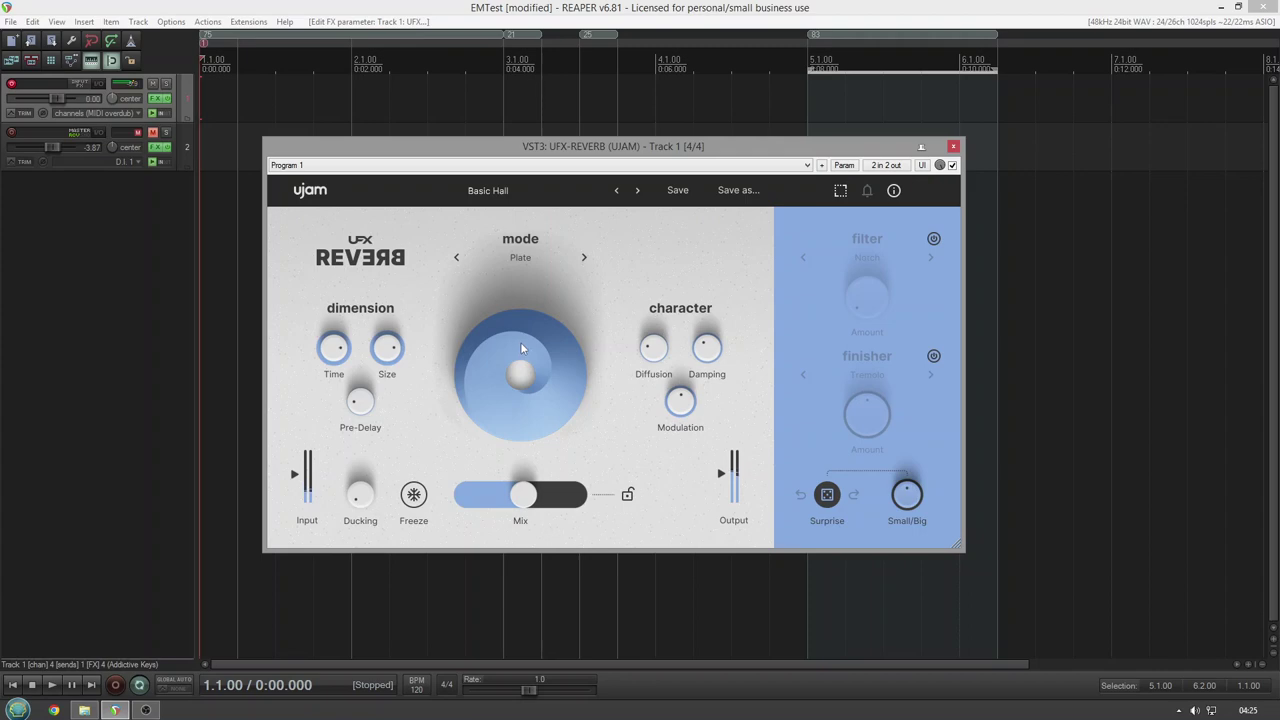
{"action": "mouse_move", "coordinate": [338, 348]}
Load the factory Ambiences preset Cathedral and vary its effects by advancing the filter type and randomising with Surprise.
{"action": "left_click", "coordinate": [544, 193]}
{"action": "mouse_move", "coordinate": [558, 214]}
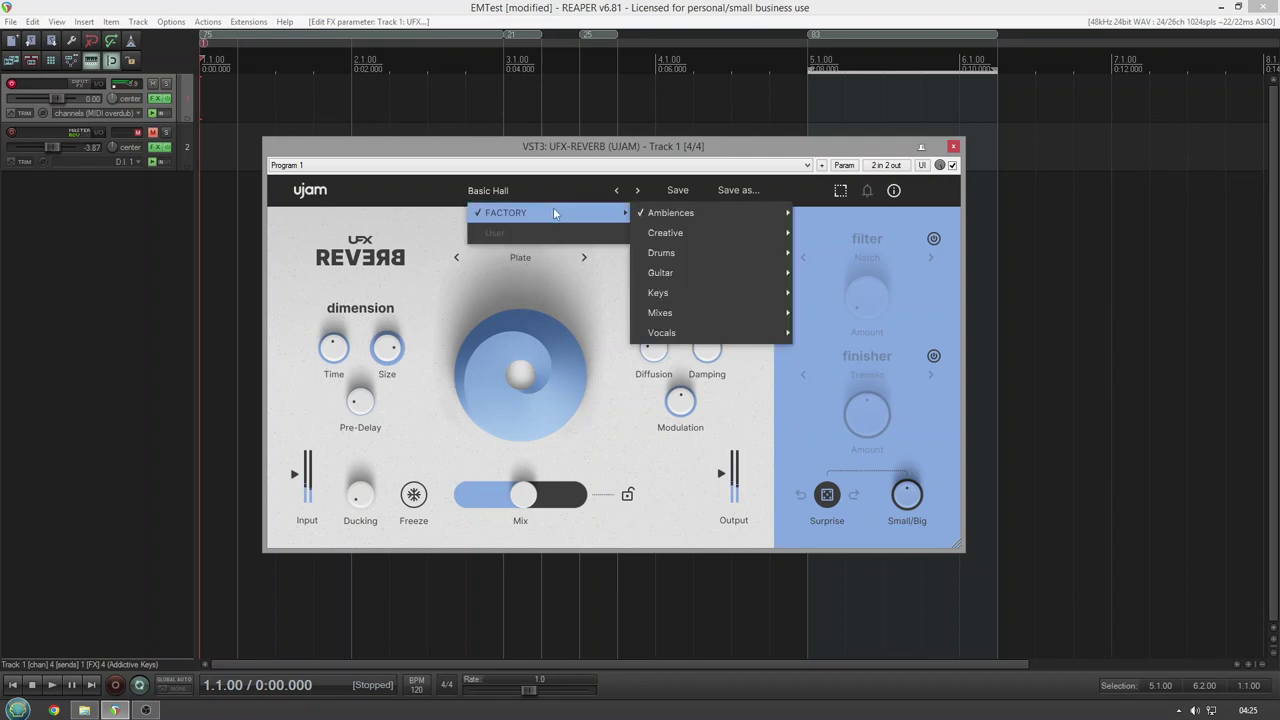
{"action": "mouse_move", "coordinate": [650, 214]}
{"action": "left_click", "coordinate": [836, 232]}
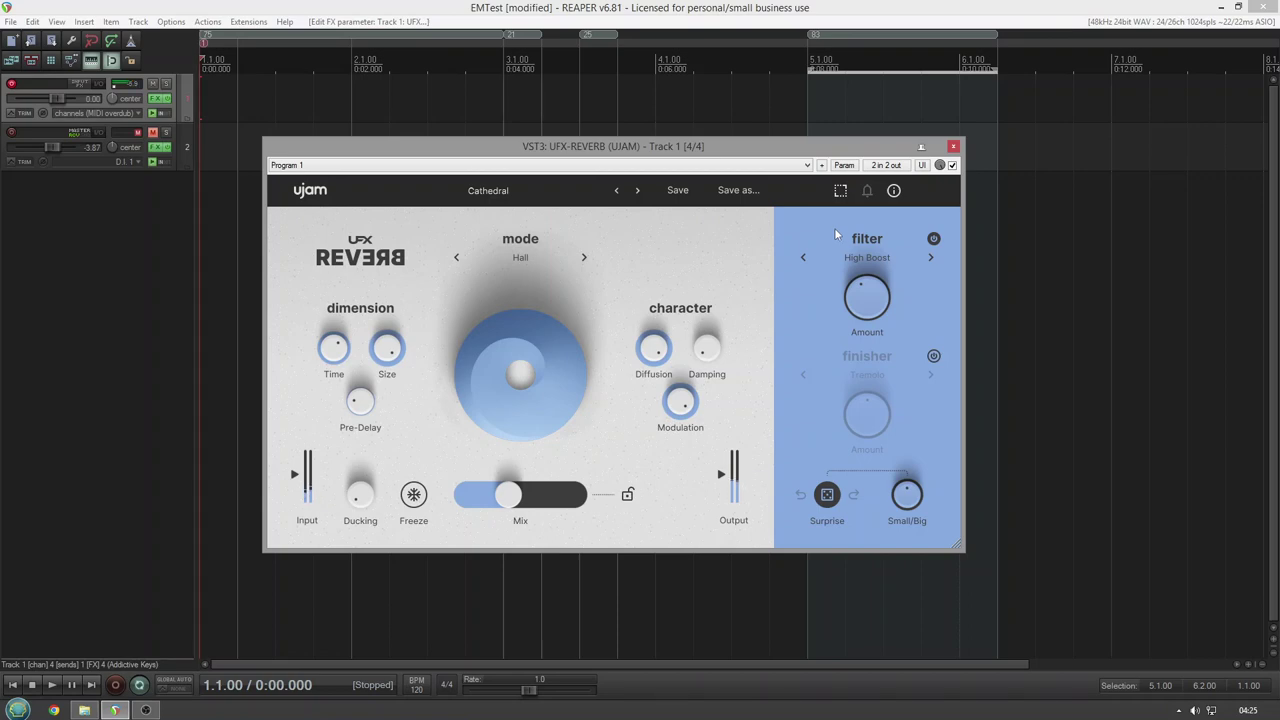
{"action": "left_click", "coordinate": [927, 258]}
{"action": "left_click", "coordinate": [826, 496]}
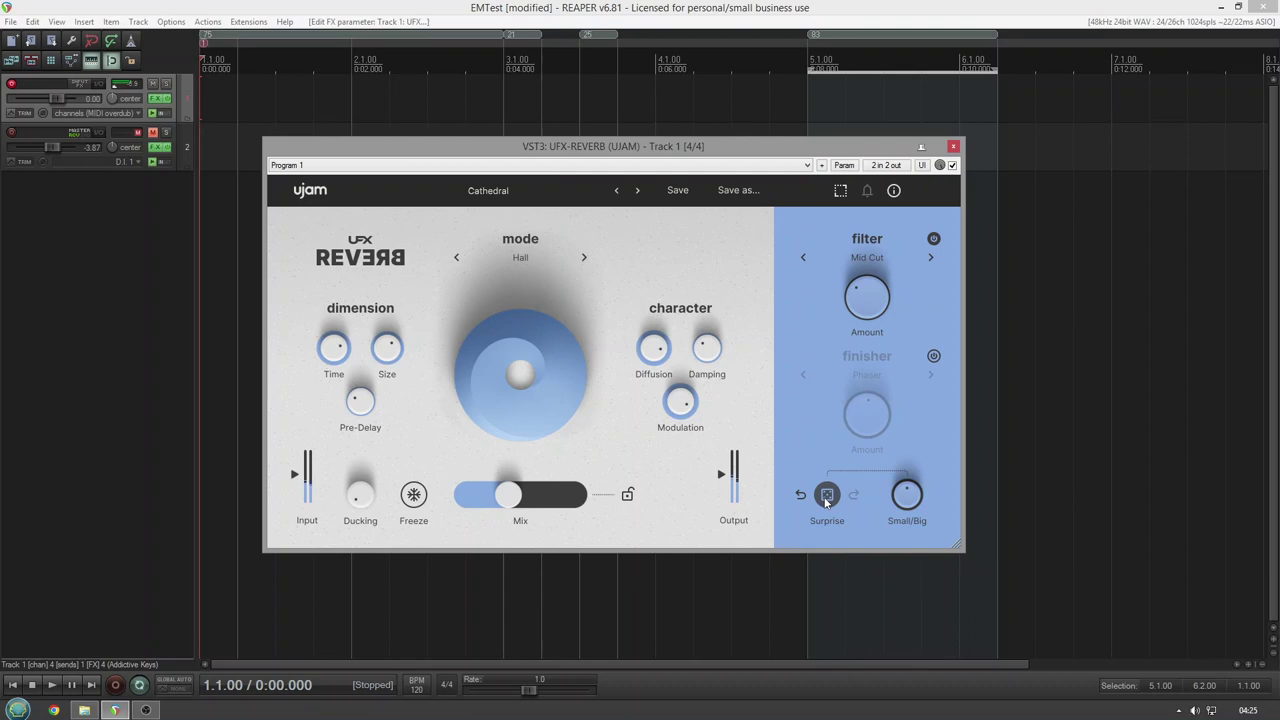
Load the factory Ambiences preset Digital Void.
{"action": "left_click", "coordinate": [582, 190]}
{"action": "mouse_move", "coordinate": [595, 214]}
{"action": "mouse_move", "coordinate": [638, 217]}
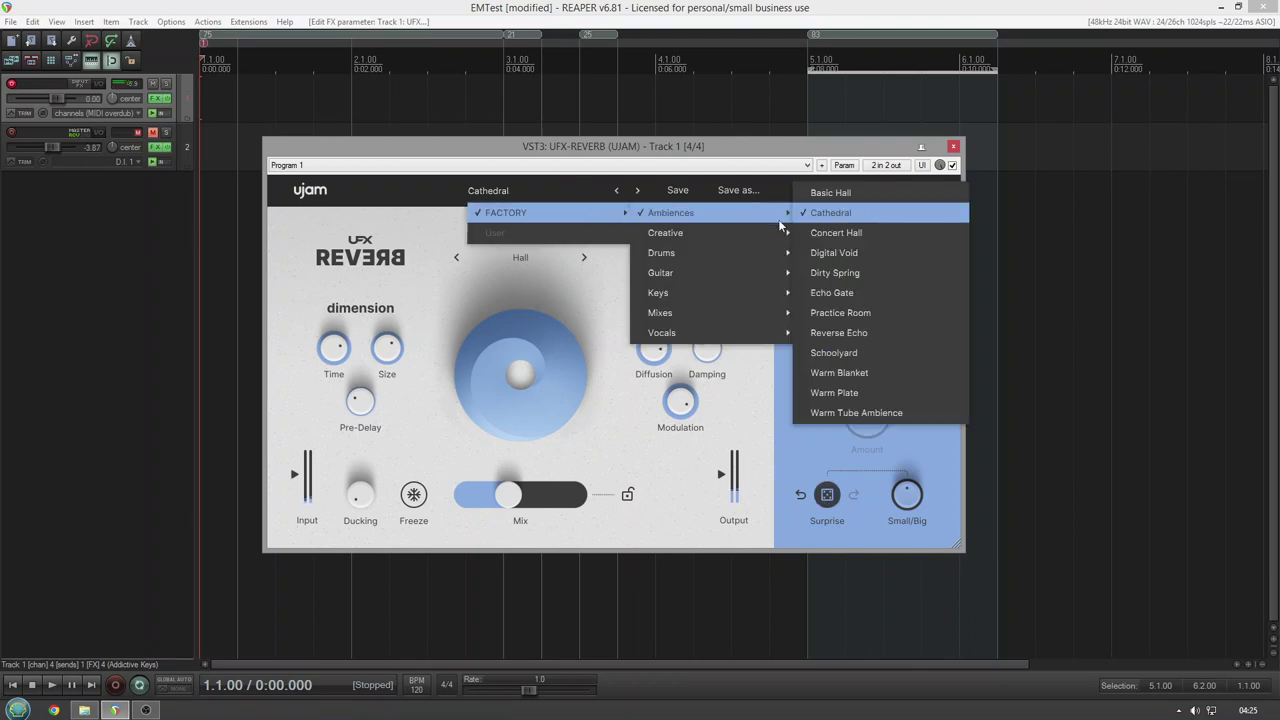
{"action": "left_click", "coordinate": [841, 254]}
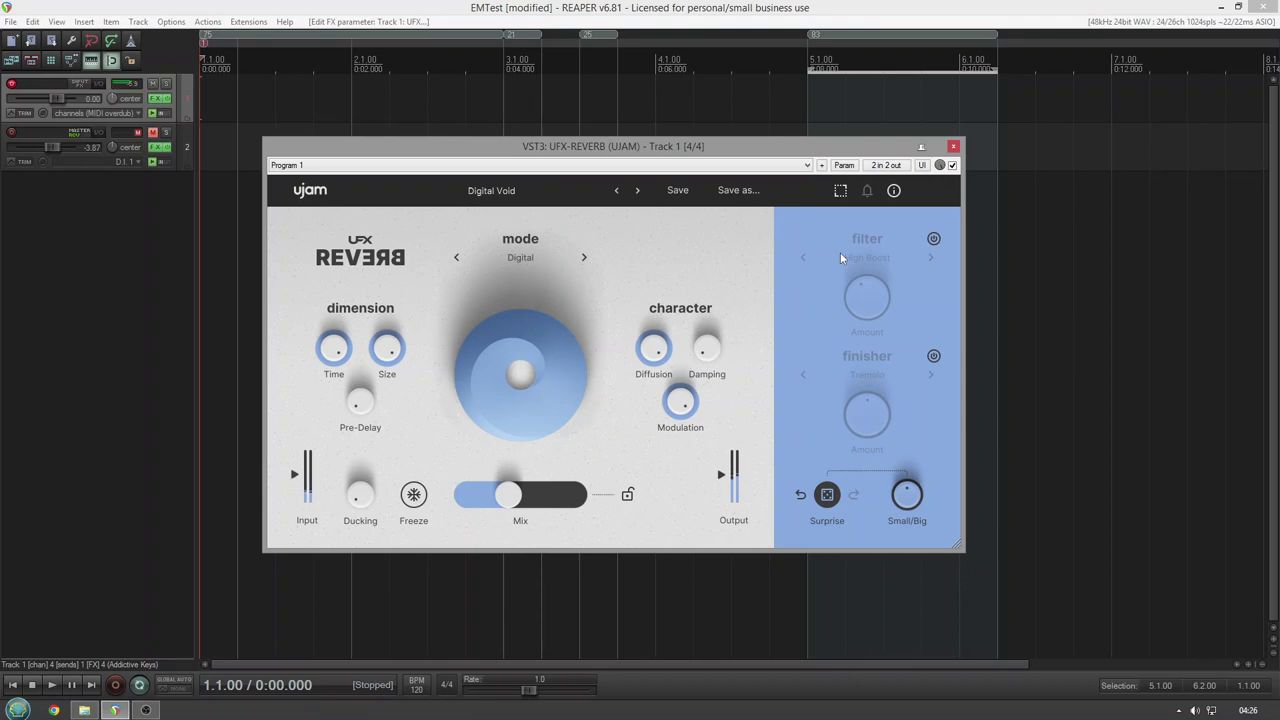
Try the Freeze effect by switching it on and off repeatedly, leaving it off.
{"action": "left_click", "coordinate": [415, 500]}
{"action": "left_click", "coordinate": [418, 509]}
{"action": "left_click", "coordinate": [418, 509]}
{"action": "left_click", "coordinate": [418, 509]}
Increase Pre-Delay slightly and switch the reverb mode to 80s.
{"action": "mouse_move", "coordinate": [363, 410]}
{"action": "left_click", "coordinate": [508, 258]}
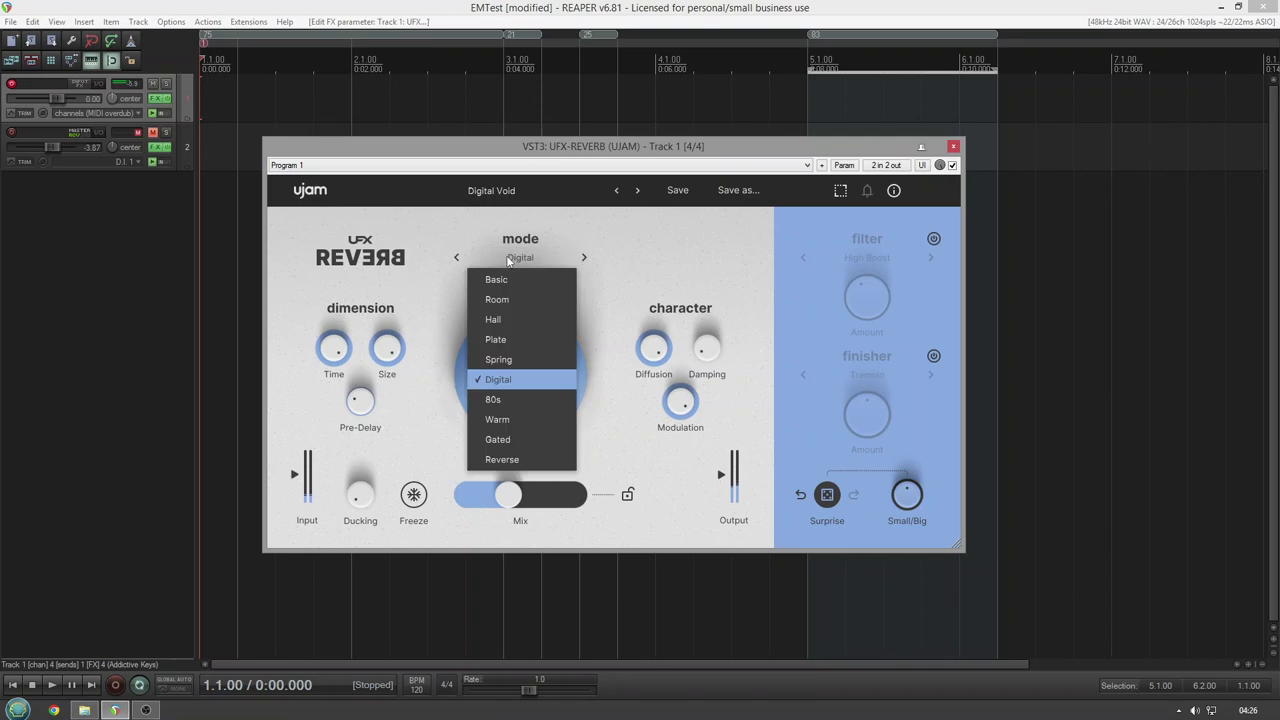
{"action": "left_click", "coordinate": [496, 400]}
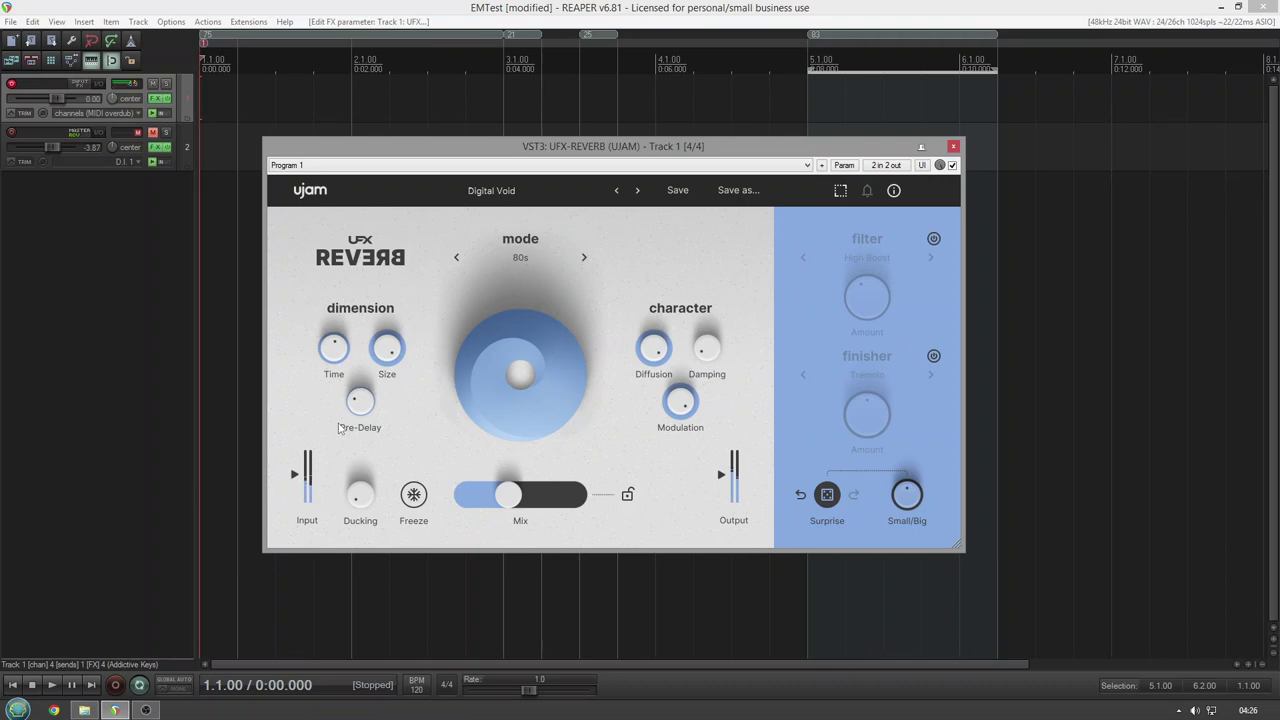
Load the factory Ambiences preset Practice Room and raise its Mix to above half.
{"action": "left_click", "coordinate": [509, 195]}
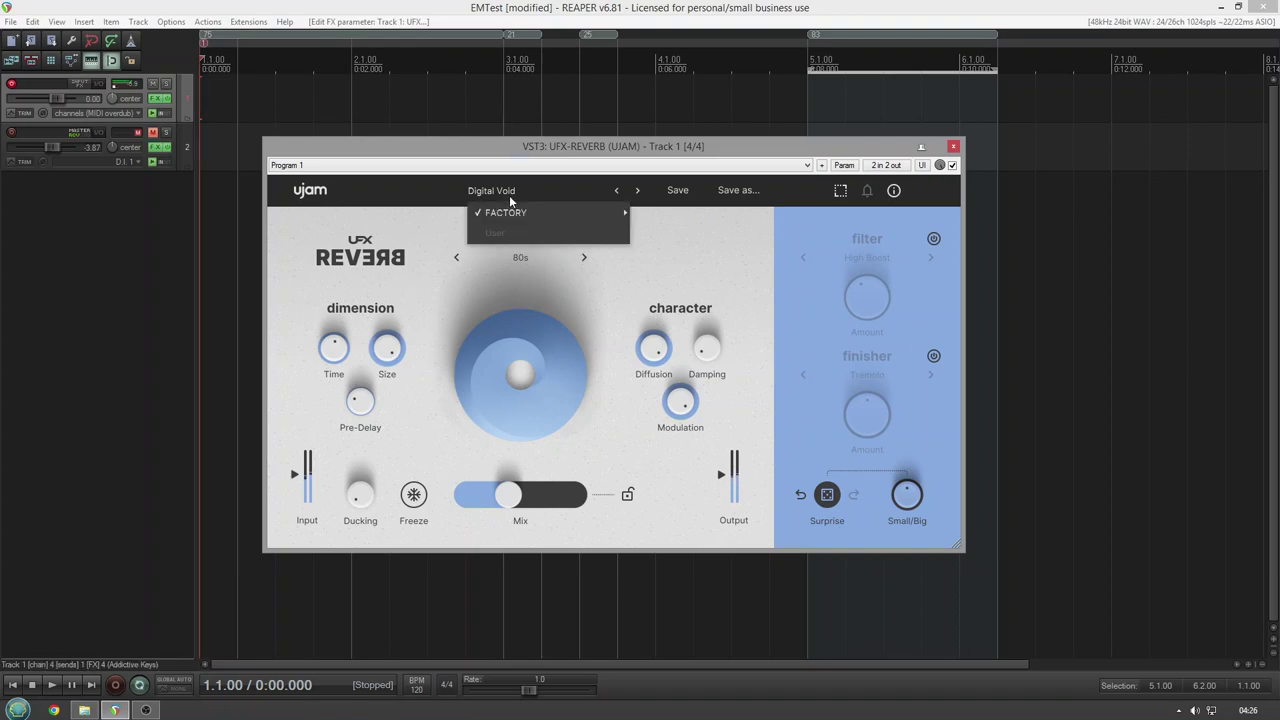
{"action": "mouse_move", "coordinate": [568, 217]}
{"action": "mouse_move", "coordinate": [708, 220]}
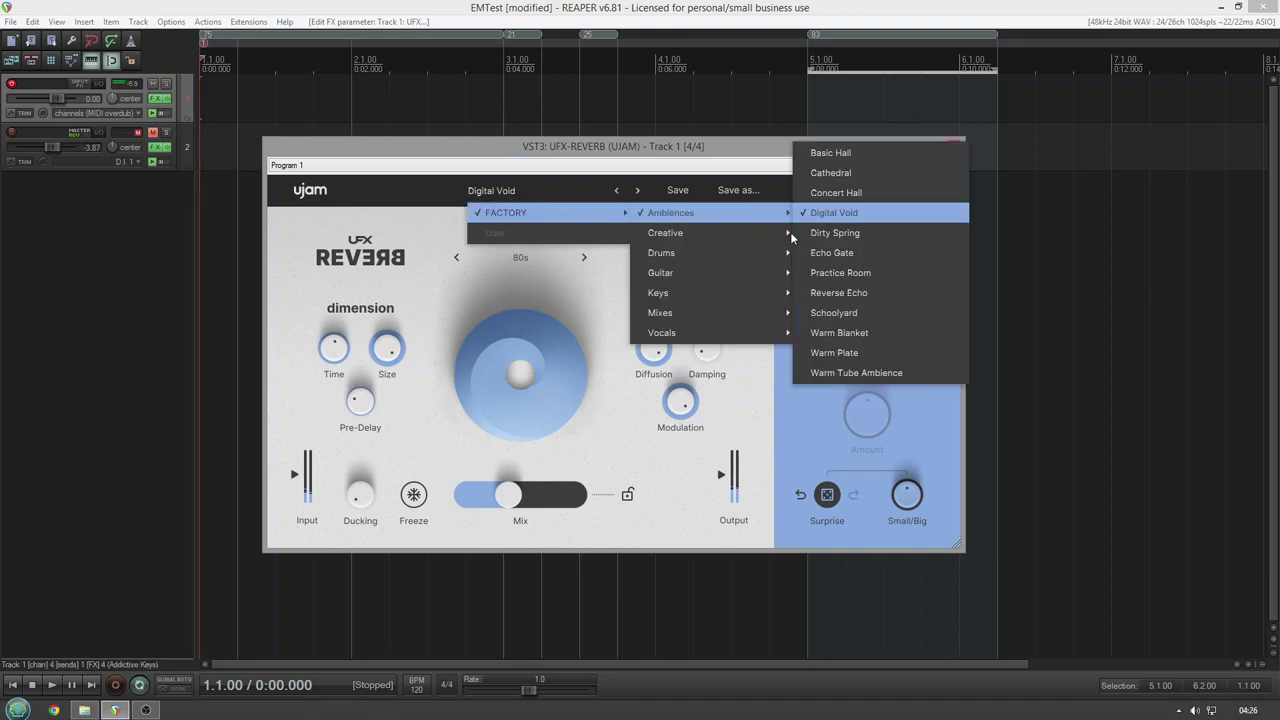
{"action": "left_click", "coordinate": [846, 272]}
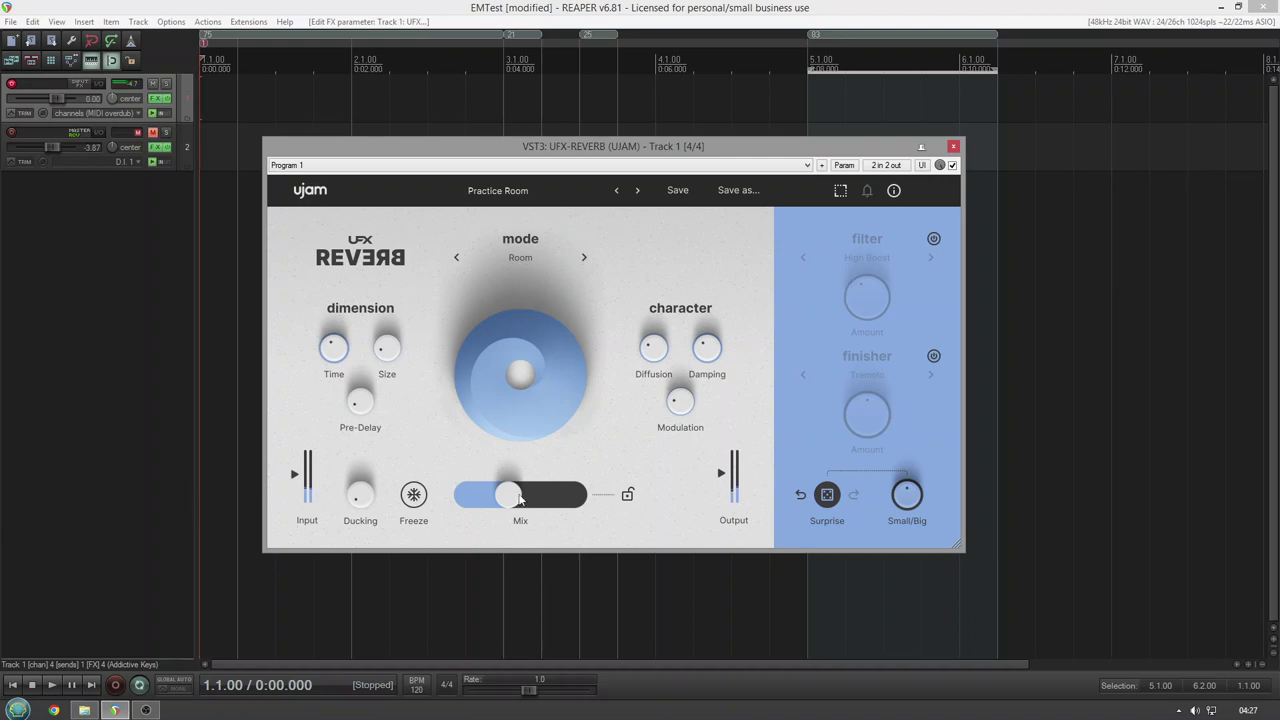
{"action": "left_click_drag", "start_coordinate": [517, 495], "coordinate": [555, 505]}
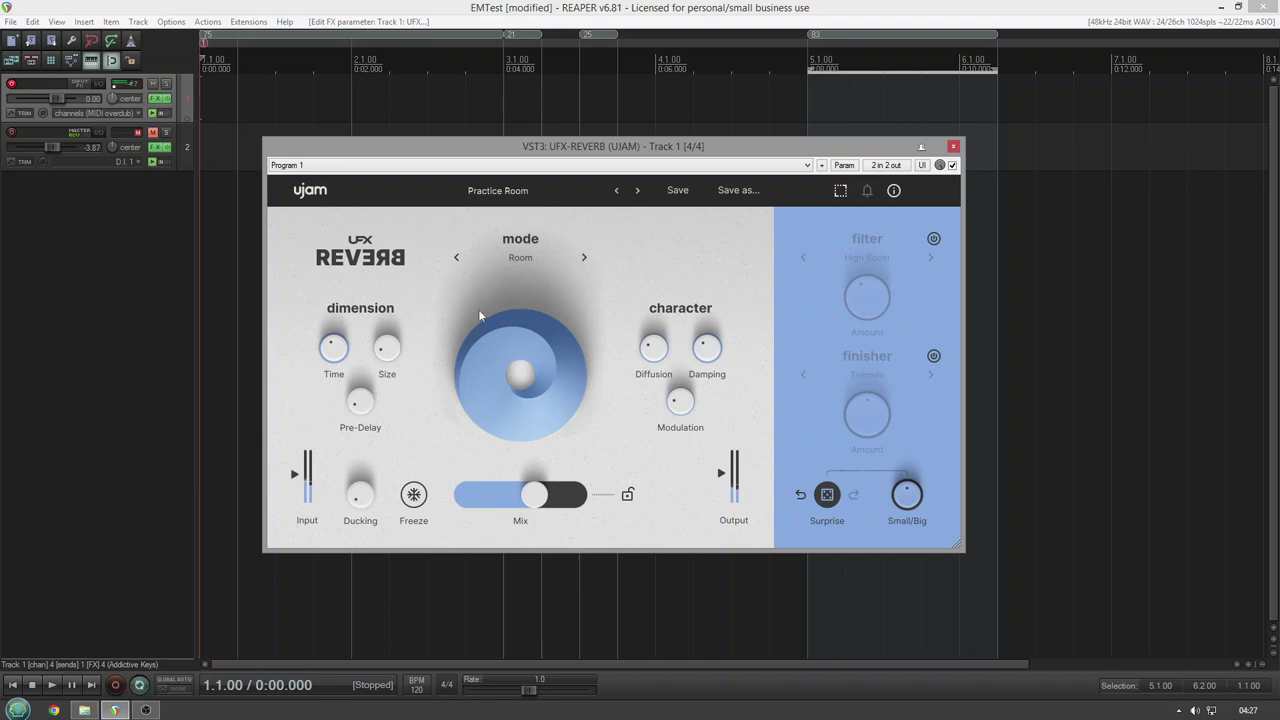
Browse the factory preset categories and load Reverse Echo from Ambiences.
{"action": "left_click", "coordinate": [511, 190]}
{"action": "mouse_move", "coordinate": [529, 212]}
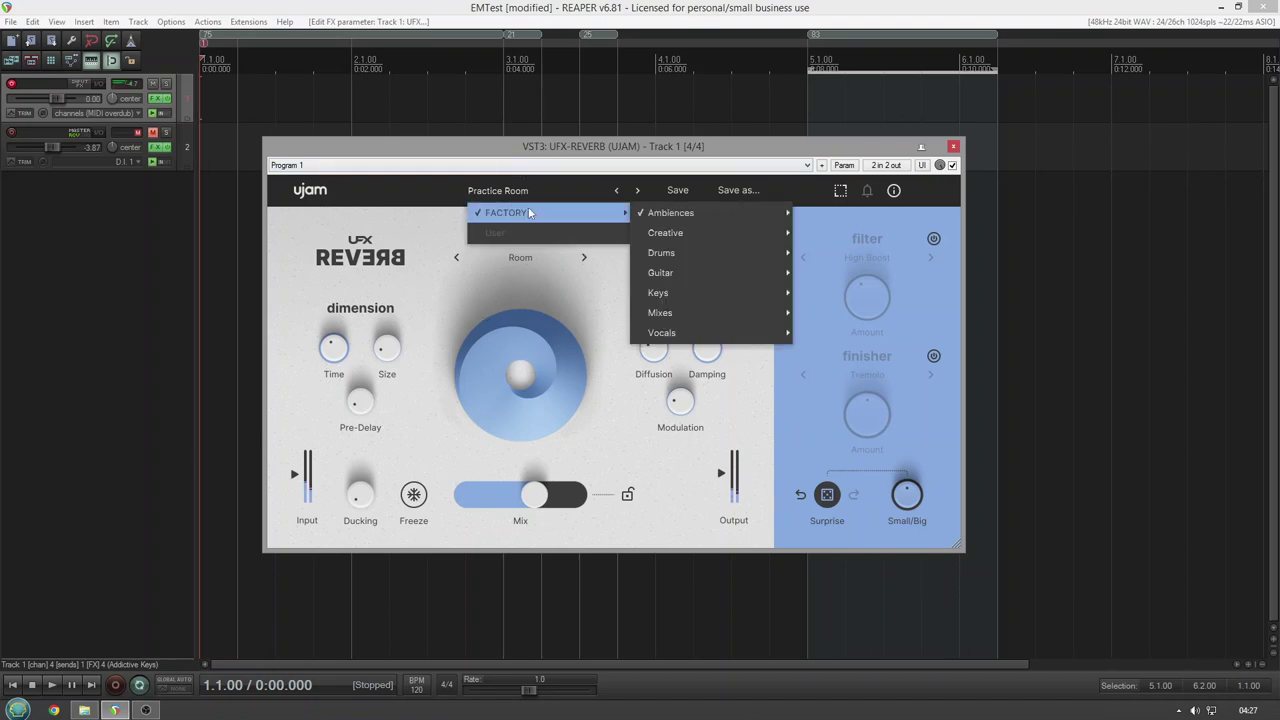
{"action": "mouse_move", "coordinate": [697, 238]}
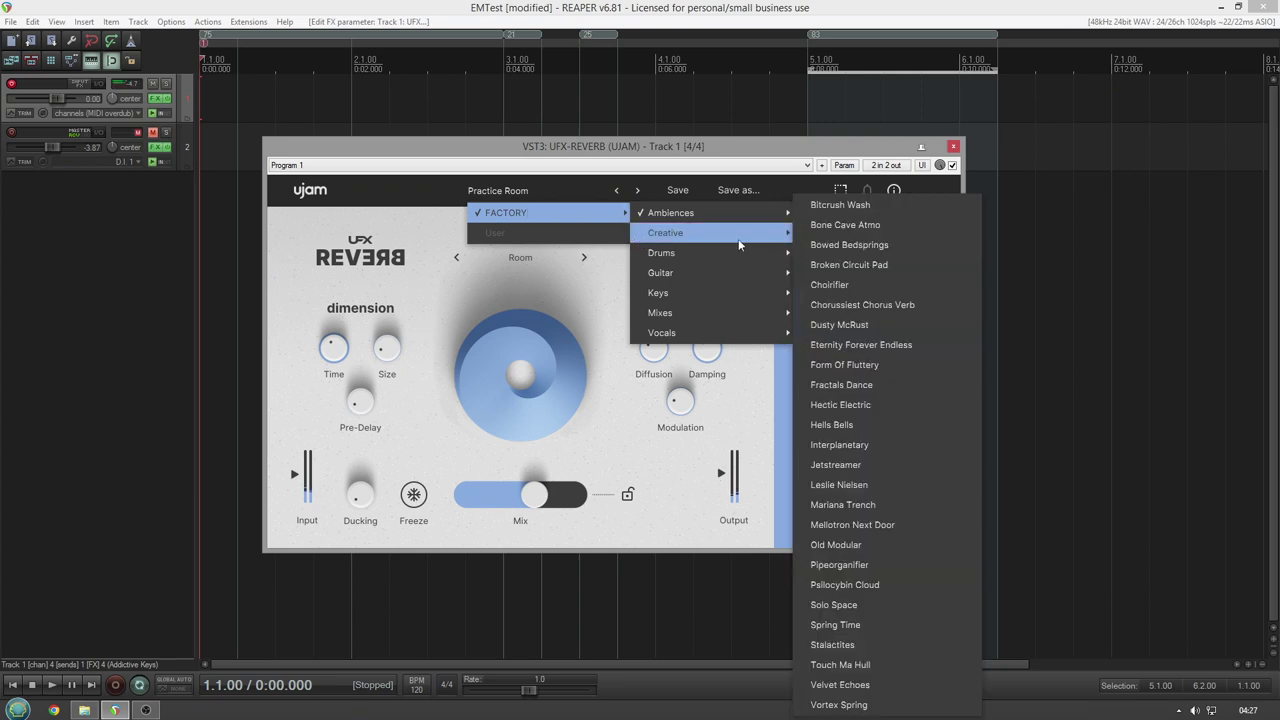
{"action": "mouse_move", "coordinate": [757, 216]}
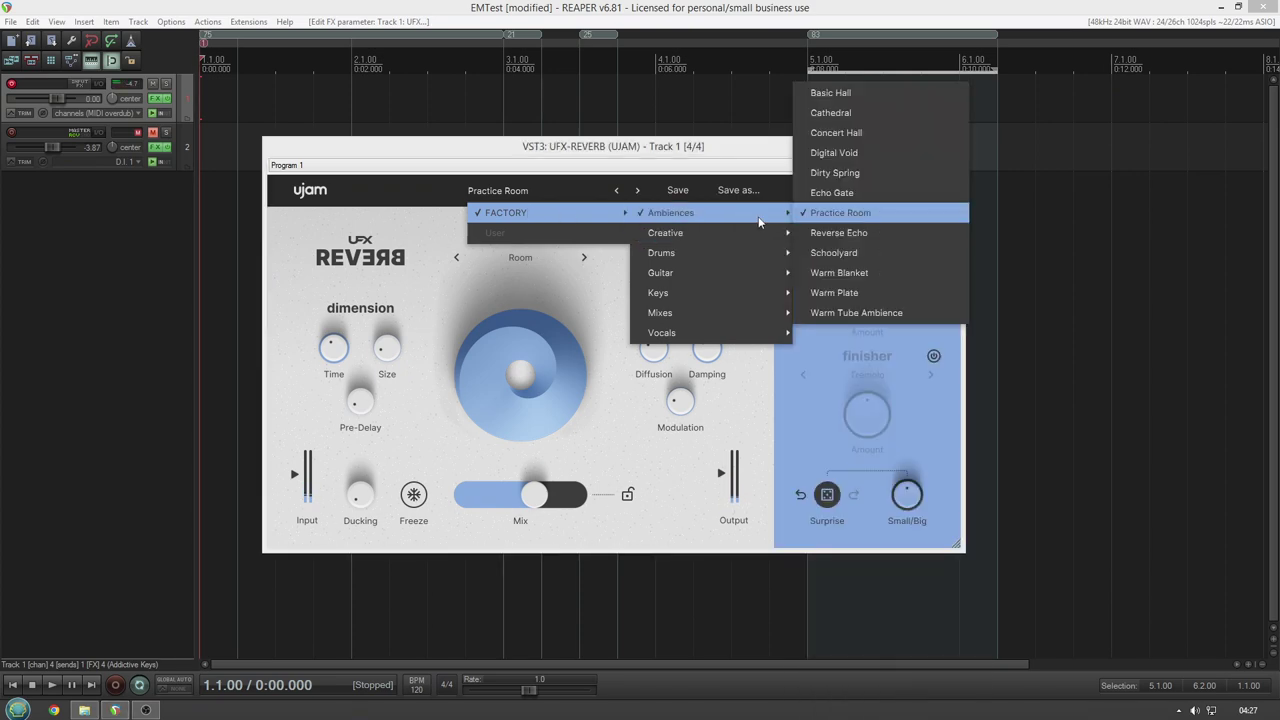
{"action": "left_click", "coordinate": [827, 233]}
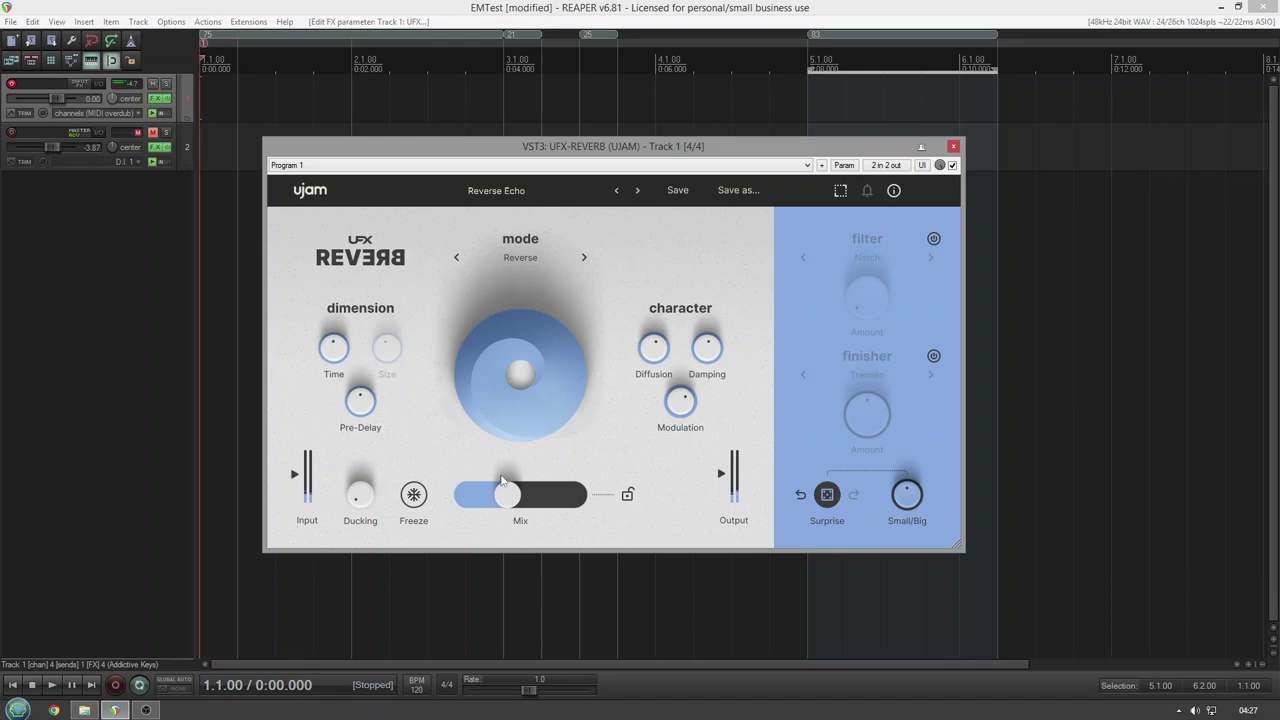
Try a higher Mix, settle it slightly under half, and increase Time and Diffusion on the reverse reverb.
{"action": "left_click_drag", "start_coordinate": [512, 494], "coordinate": [552, 493]}
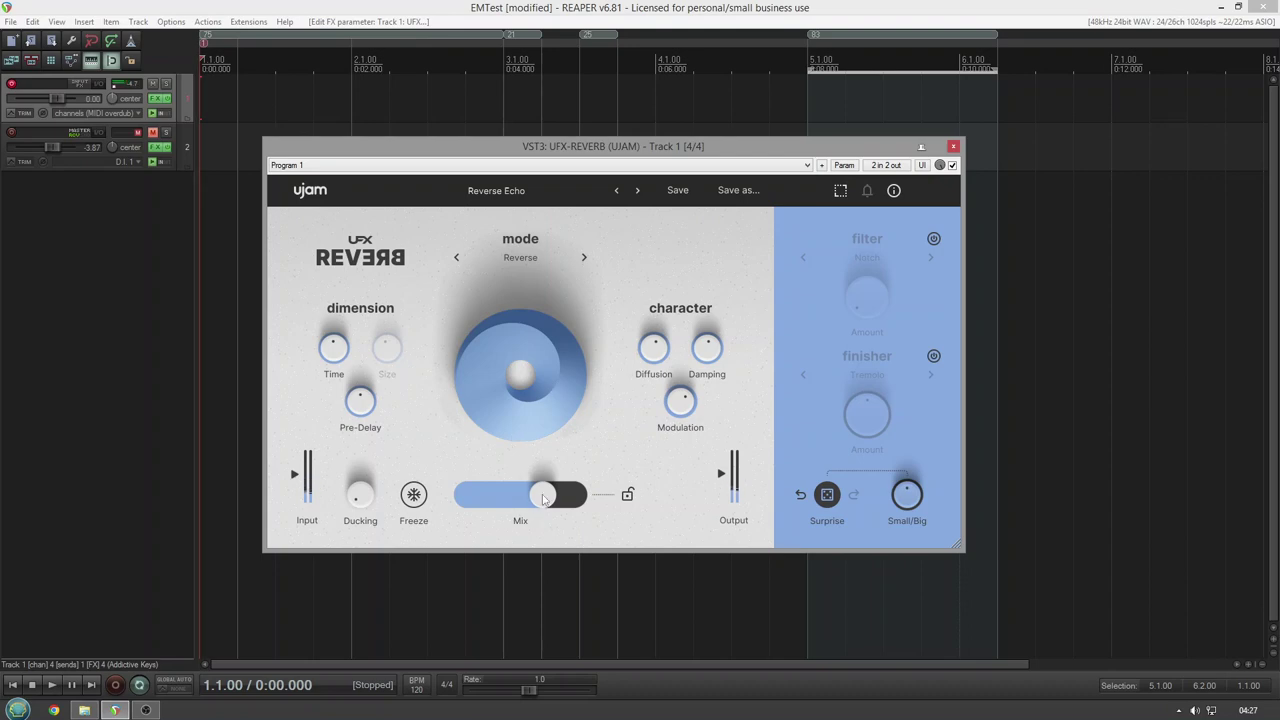
{"action": "left_click_drag", "start_coordinate": [543, 498], "coordinate": [502, 502]}
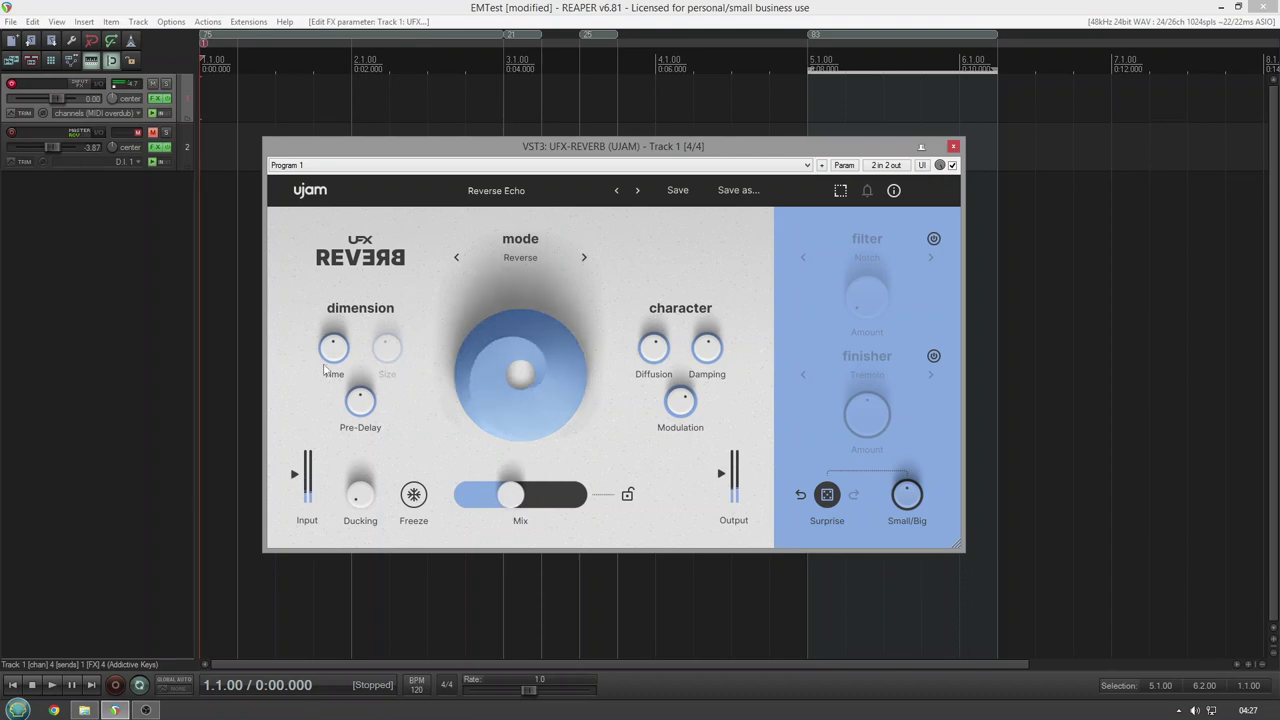
{"action": "left_click_drag", "start_coordinate": [329, 358], "coordinate": [329, 318]}
{"action": "left_click_drag", "start_coordinate": [652, 346], "coordinate": [663, 273]}
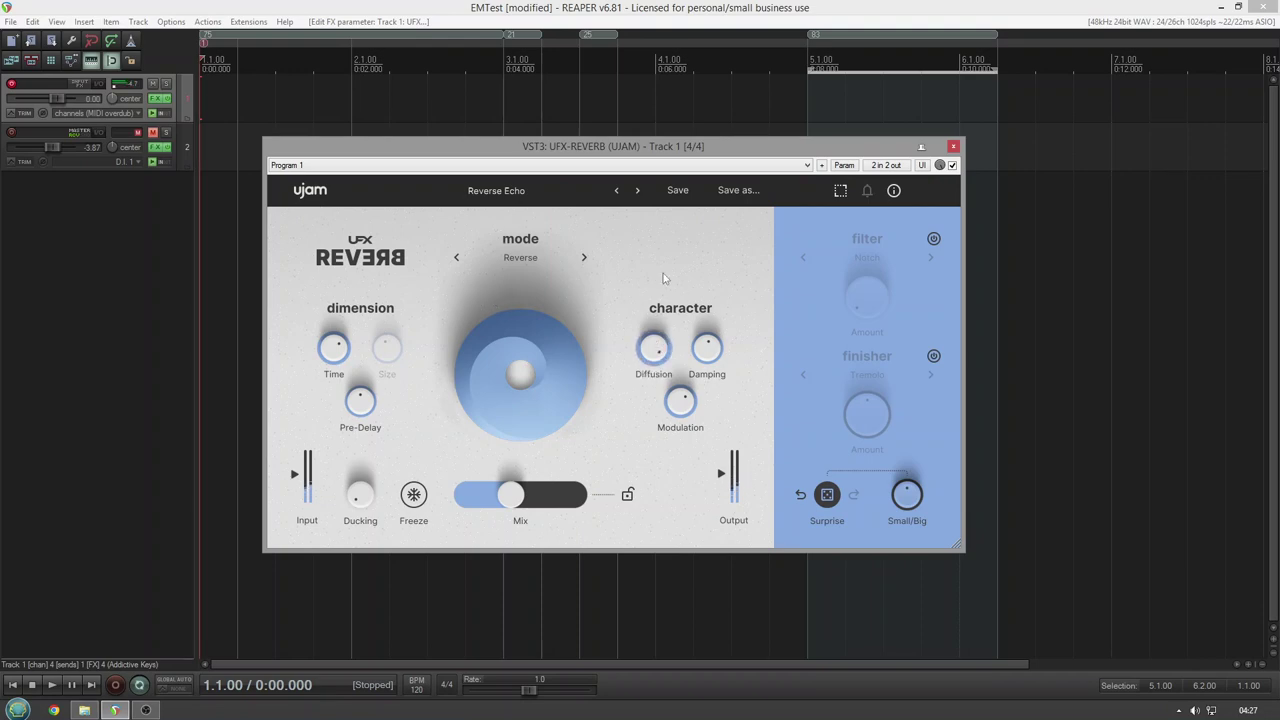
Load the factory Ambiences preset Schoolyard and raise its Mix to well above half.
{"action": "left_click", "coordinate": [500, 262]}
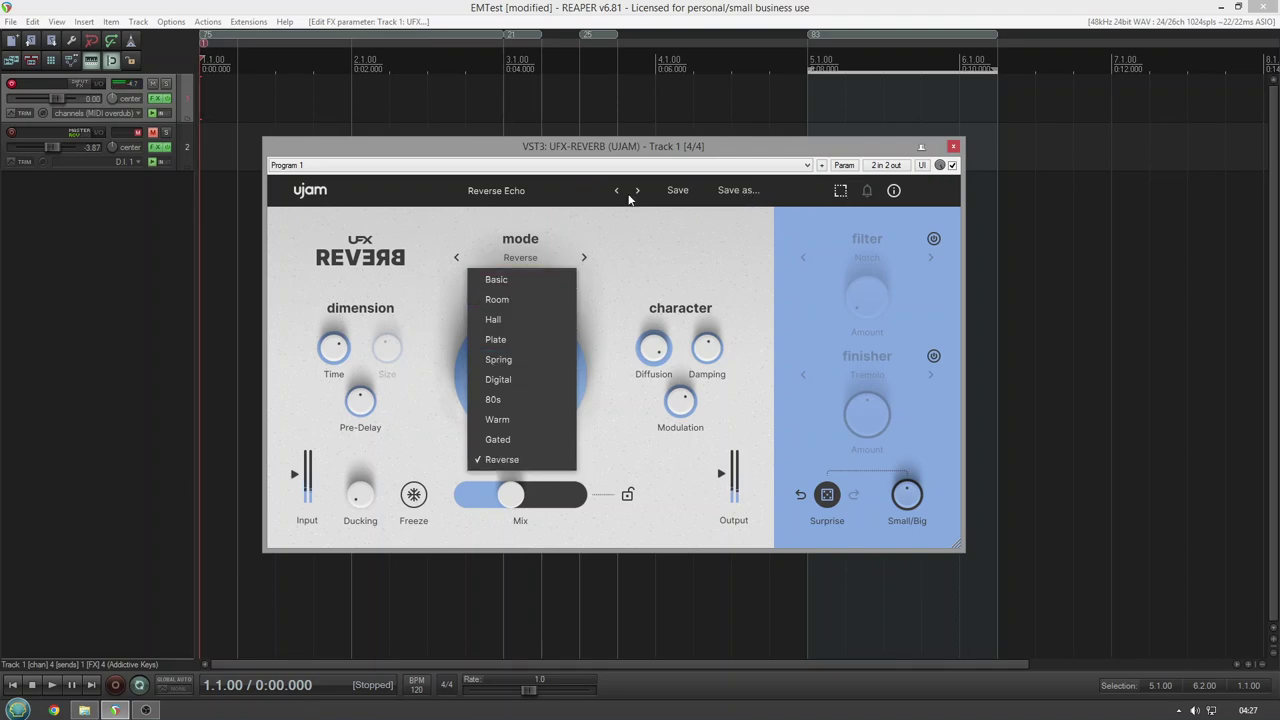
{"action": "left_click", "coordinate": [596, 190]}
{"action": "mouse_move", "coordinate": [622, 212]}
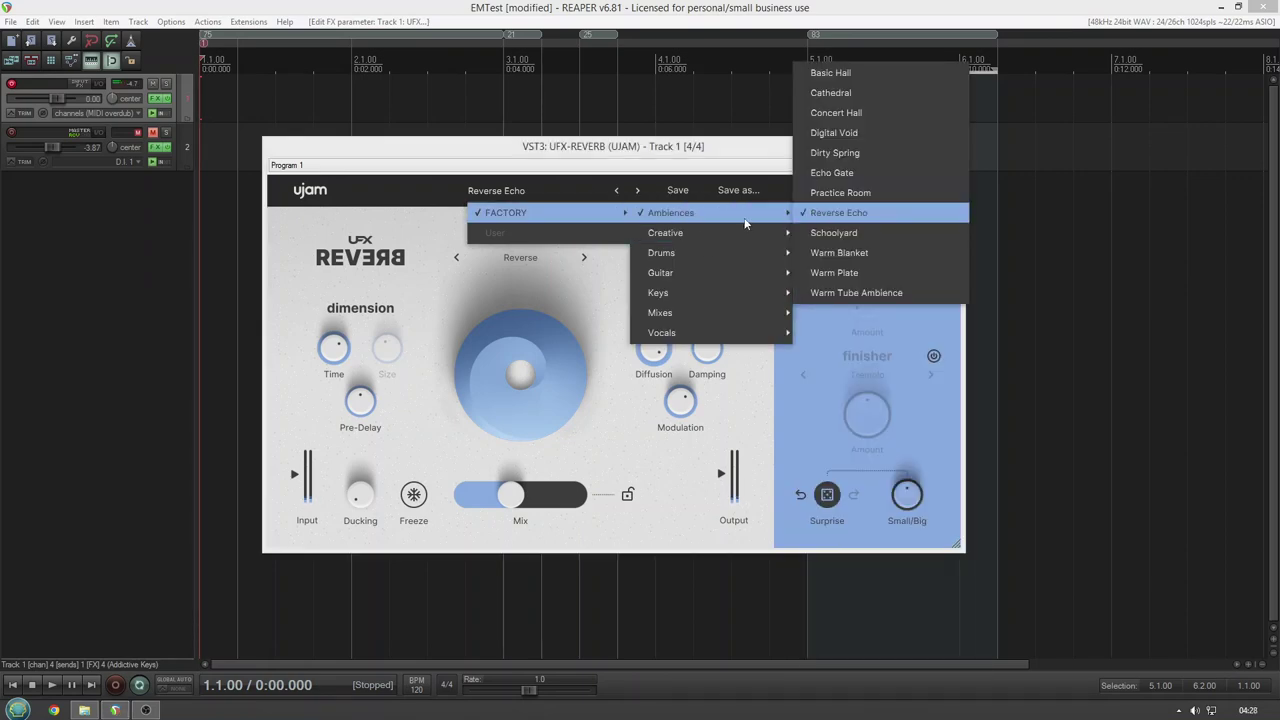
{"action": "left_click", "coordinate": [857, 233]}
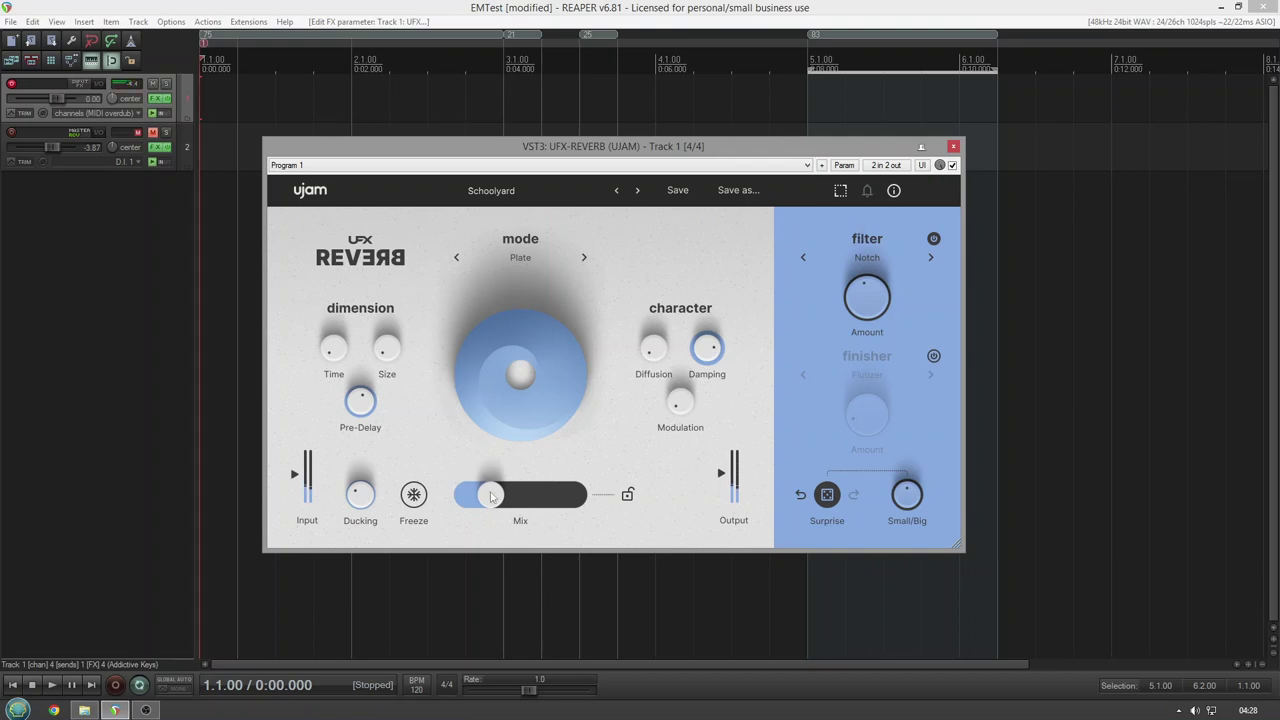
{"action": "left_click_drag", "start_coordinate": [488, 493], "coordinate": [541, 491]}
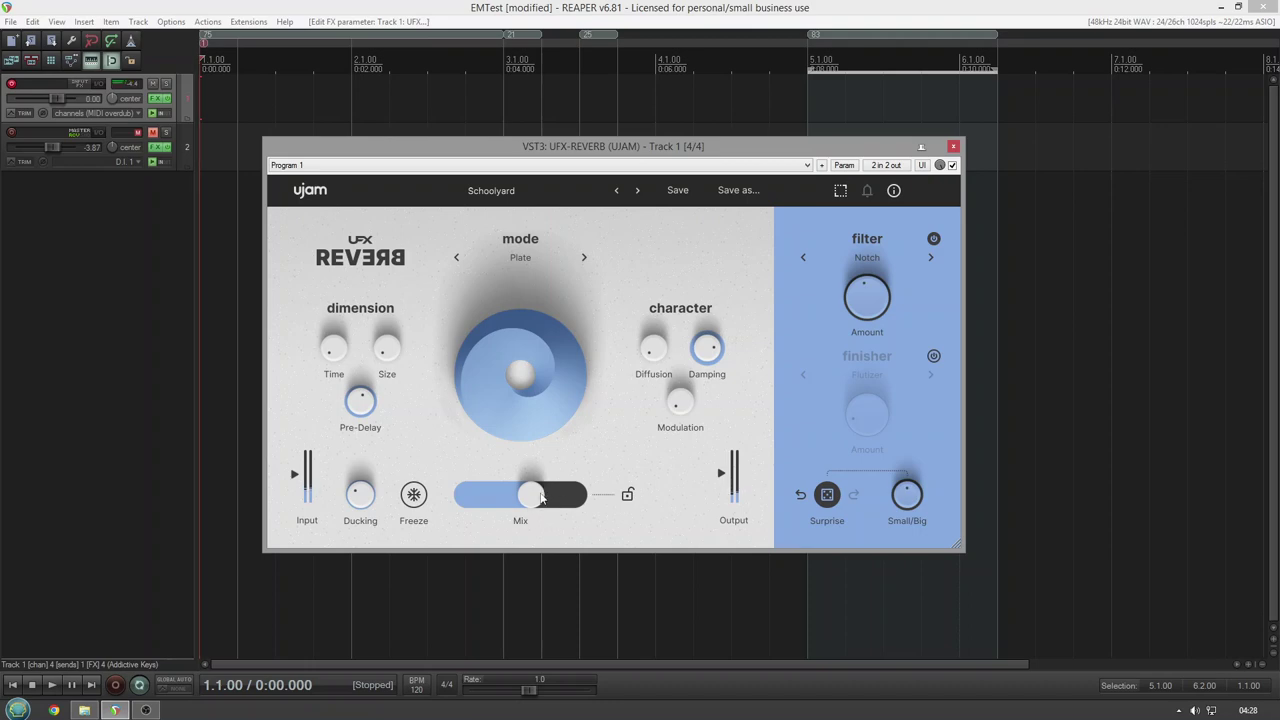
{"action": "left_click_drag", "start_coordinate": [545, 491], "coordinate": [557, 498]}
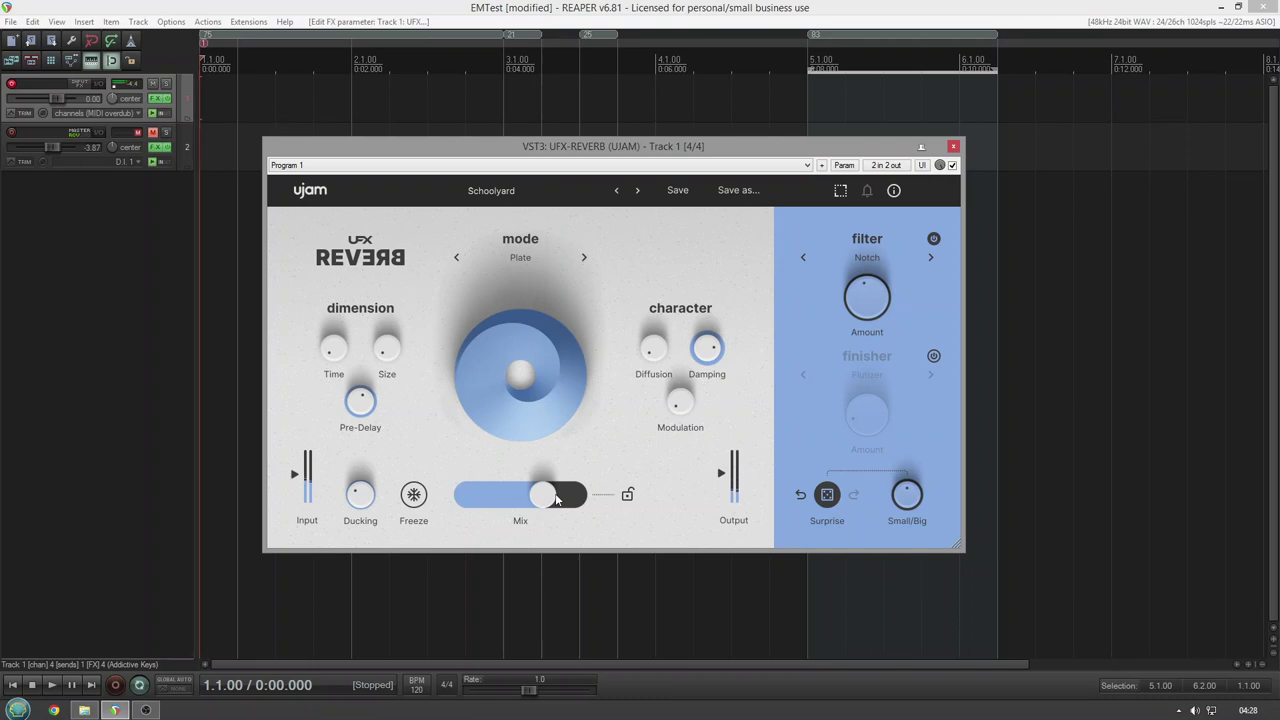
Load the preset Bowed Bedsprings from the factory Creative category.
{"action": "left_click", "coordinate": [519, 197]}
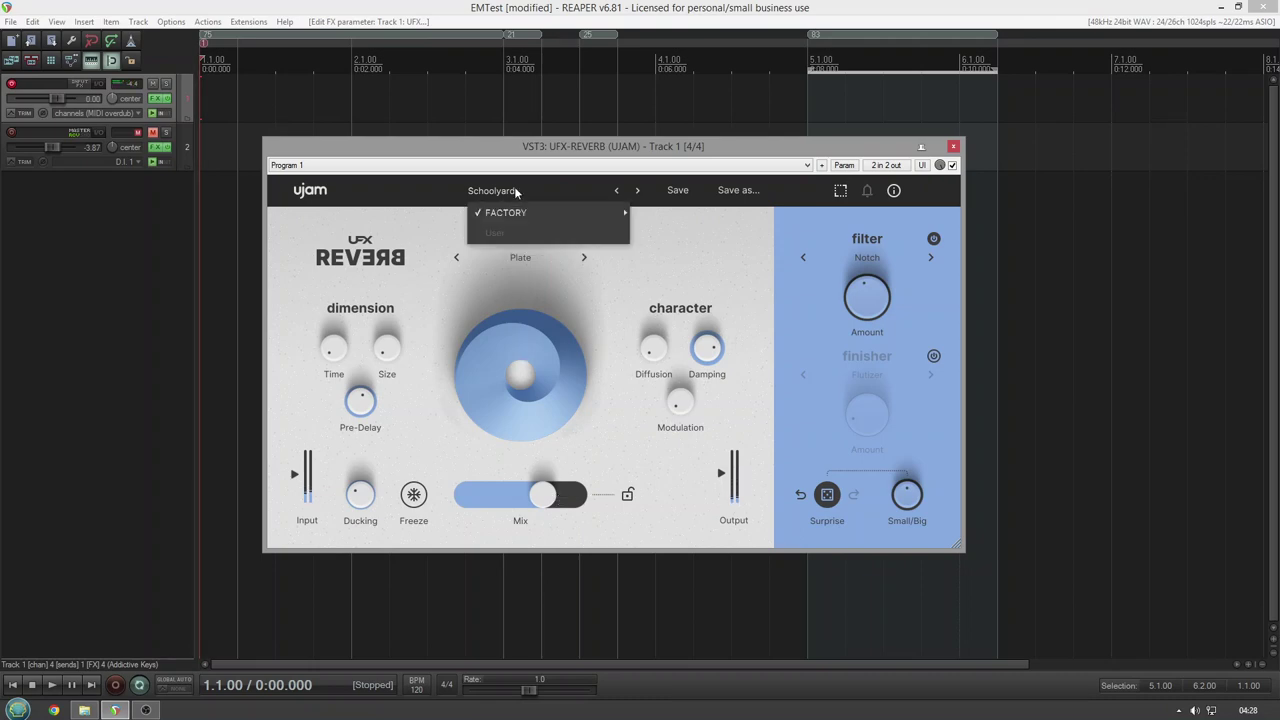
{"action": "mouse_move", "coordinate": [557, 212]}
{"action": "mouse_move", "coordinate": [665, 218]}
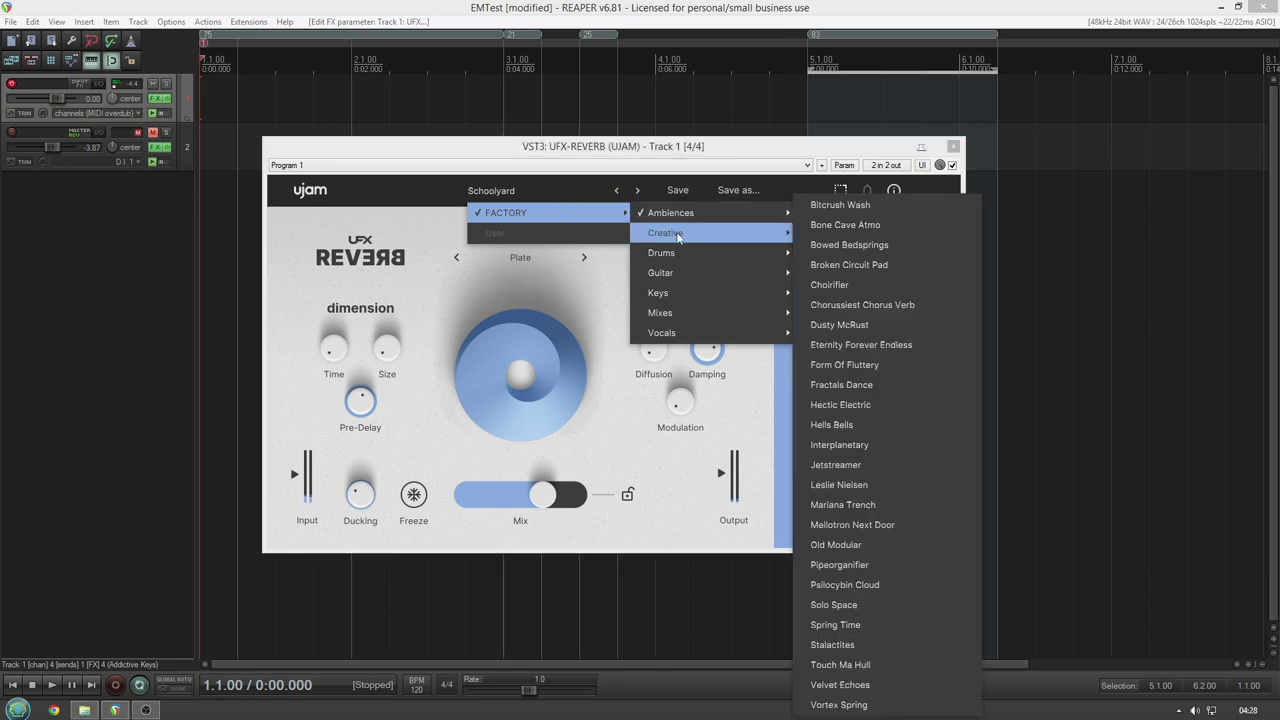
{"action": "left_click", "coordinate": [840, 252]}
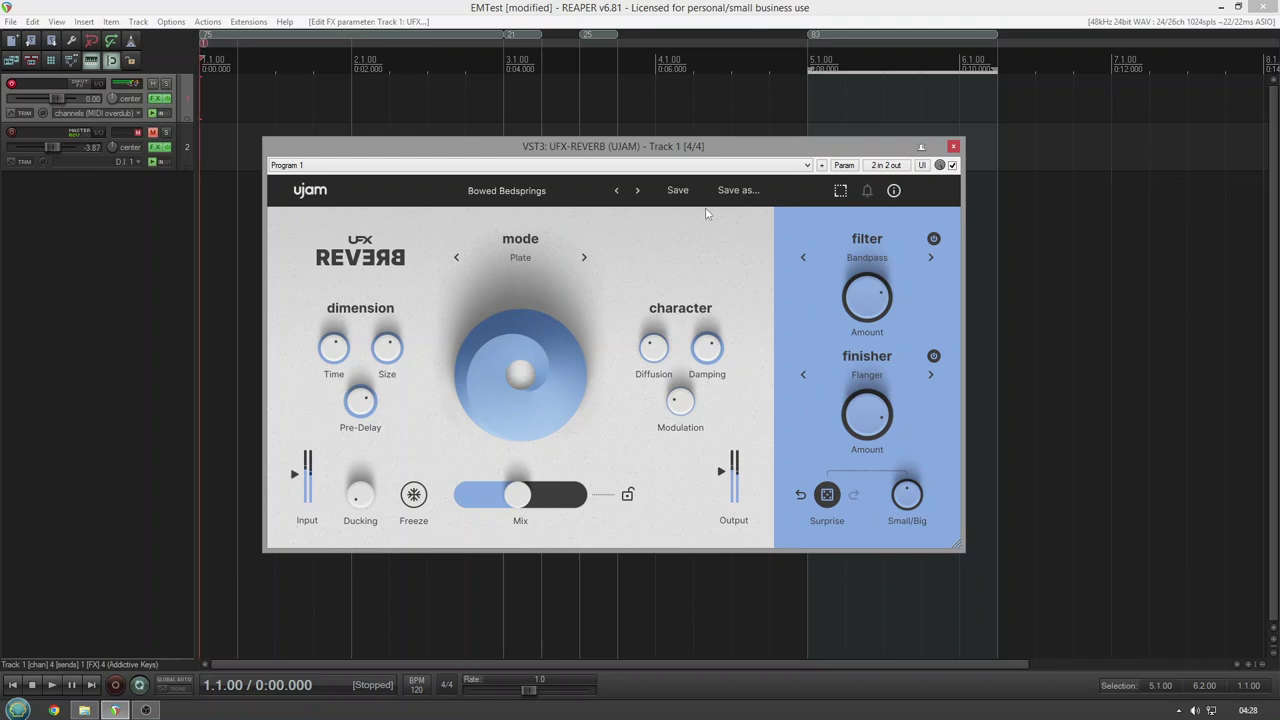
Load the factory Creative preset Eternity Forever Endless.
{"action": "left_click", "coordinate": [584, 189]}
{"action": "mouse_move", "coordinate": [584, 215]}
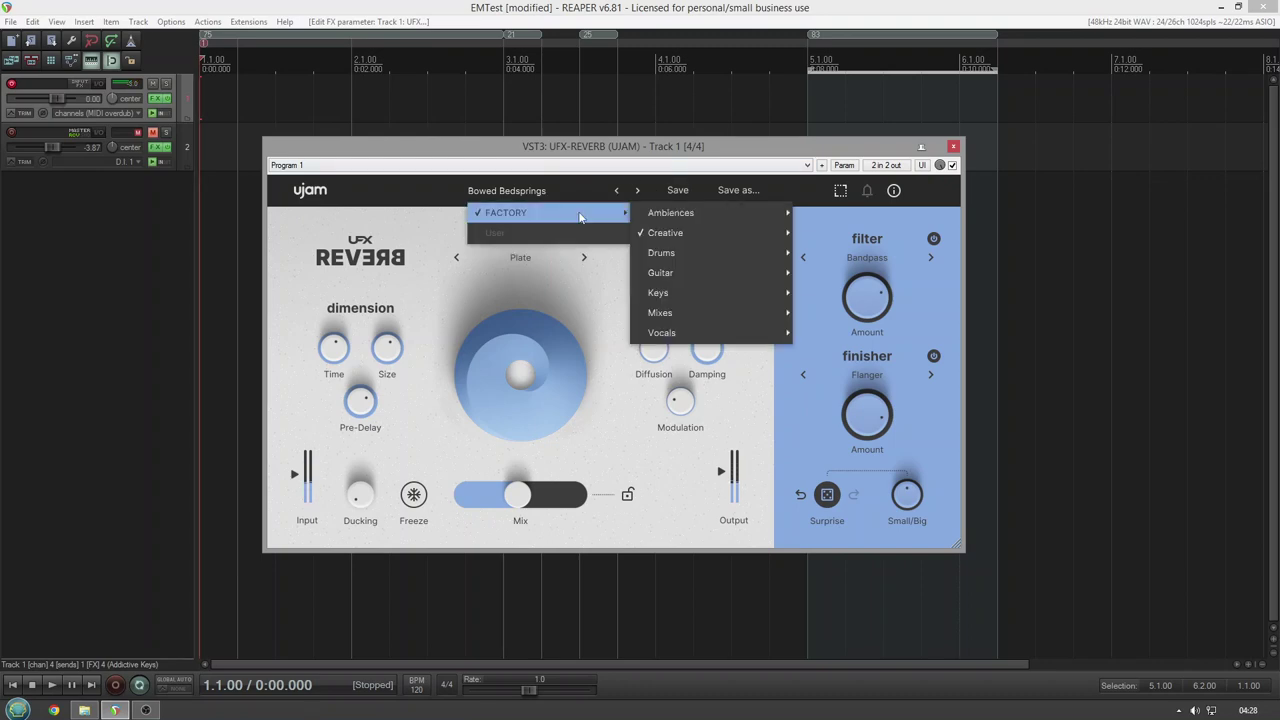
{"action": "mouse_move", "coordinate": [689, 239]}
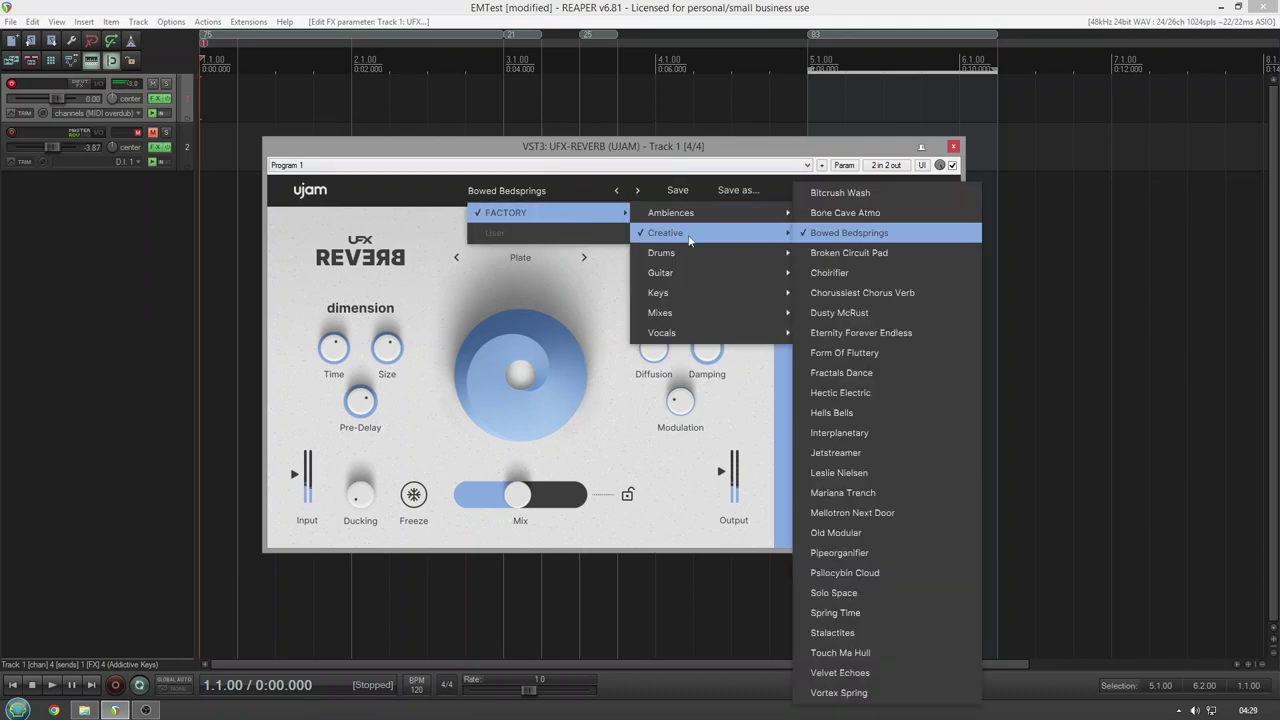
{"action": "left_click", "coordinate": [852, 331]}
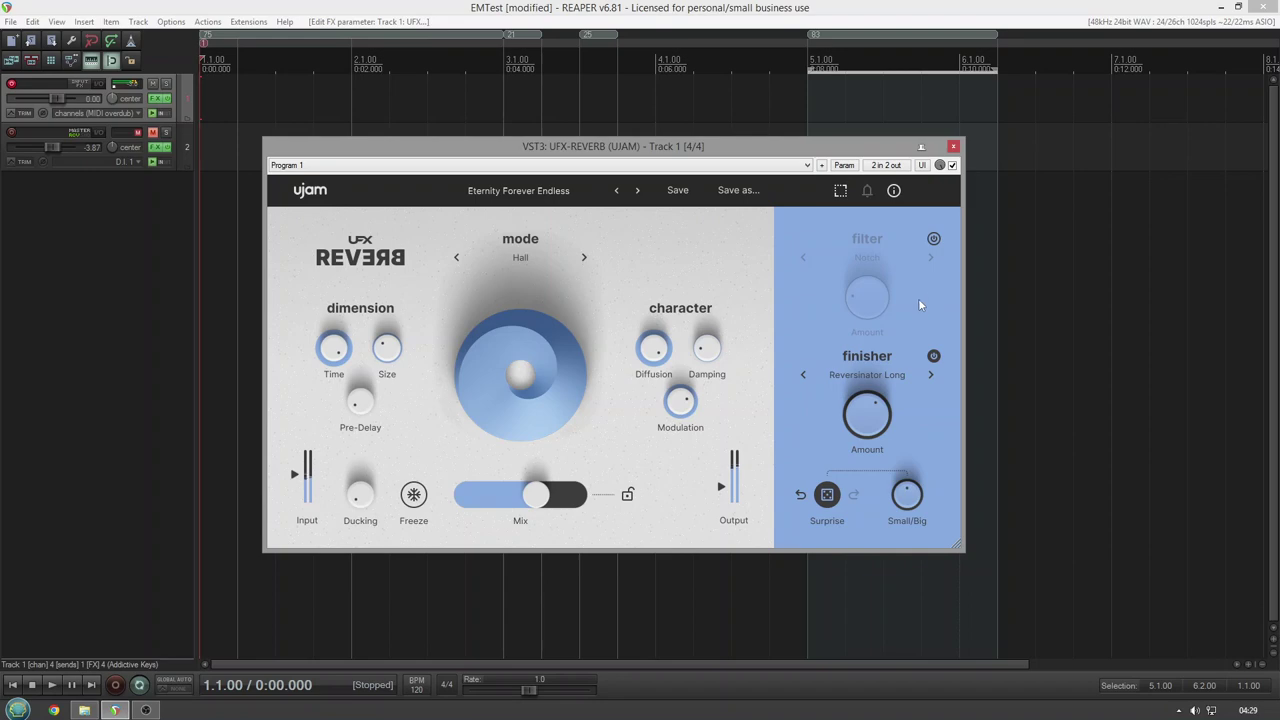
Lower the finisher Amount and Small/Big slightly, and toggle the Reversinator Long finisher off and on to compare.
{"action": "mouse_move", "coordinate": [869, 412]}
{"action": "mouse_move", "coordinate": [907, 512]}
{"action": "left_click", "coordinate": [933, 357]}
{"action": "left_click", "coordinate": [933, 357]}
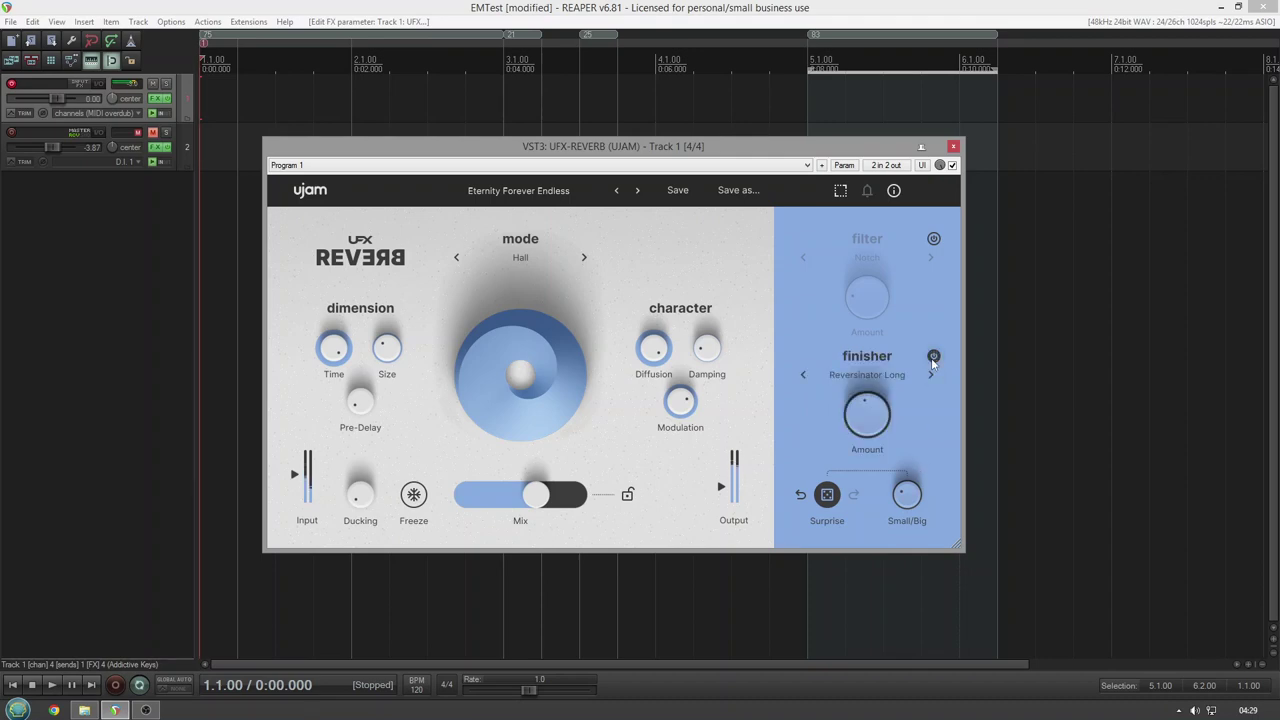
Load the factory Creative preset Hells Bells and lower its Mix to slightly above half.
{"action": "left_click", "coordinate": [533, 197]}
{"action": "mouse_move", "coordinate": [575, 213]}
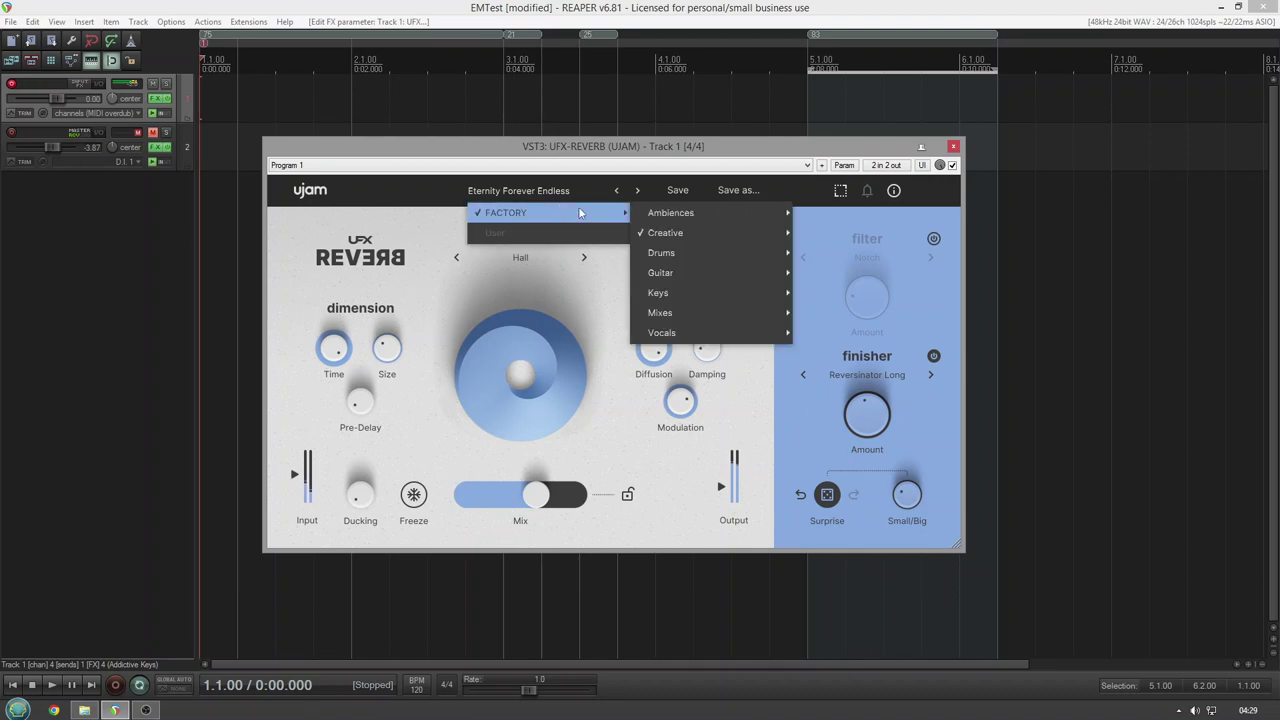
{"action": "mouse_move", "coordinate": [702, 238]}
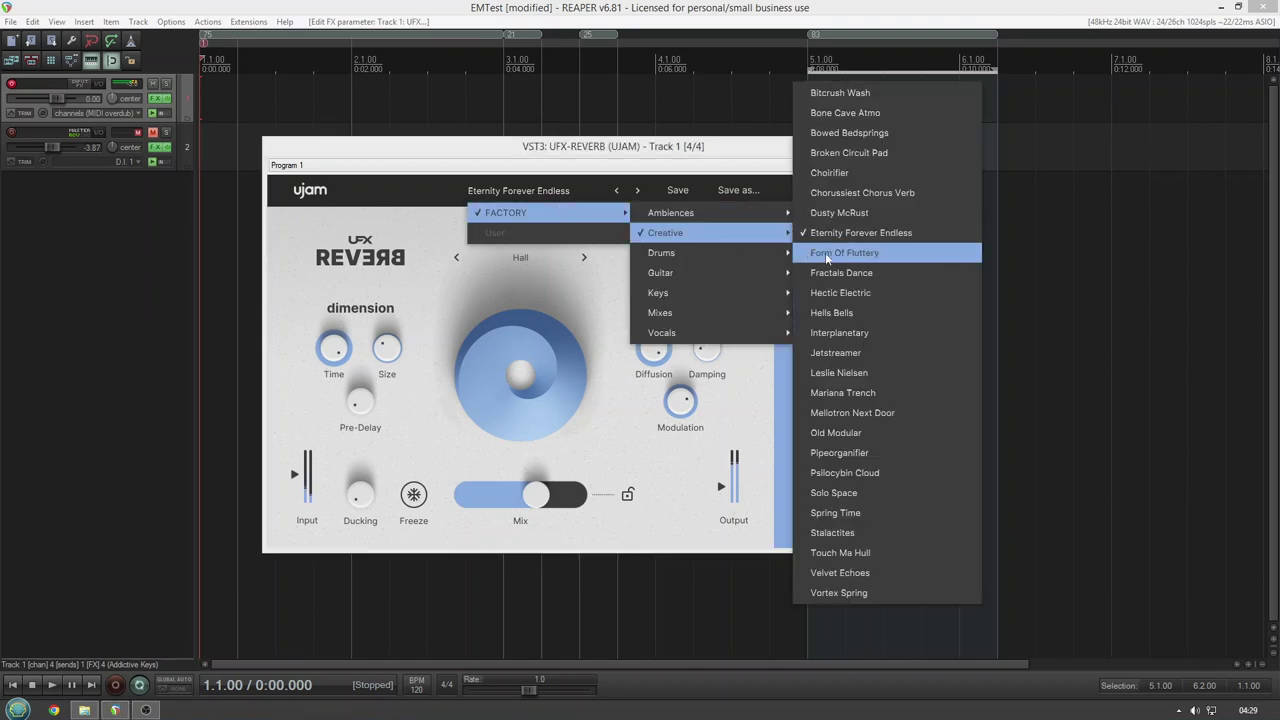
{"action": "left_click", "coordinate": [853, 314]}
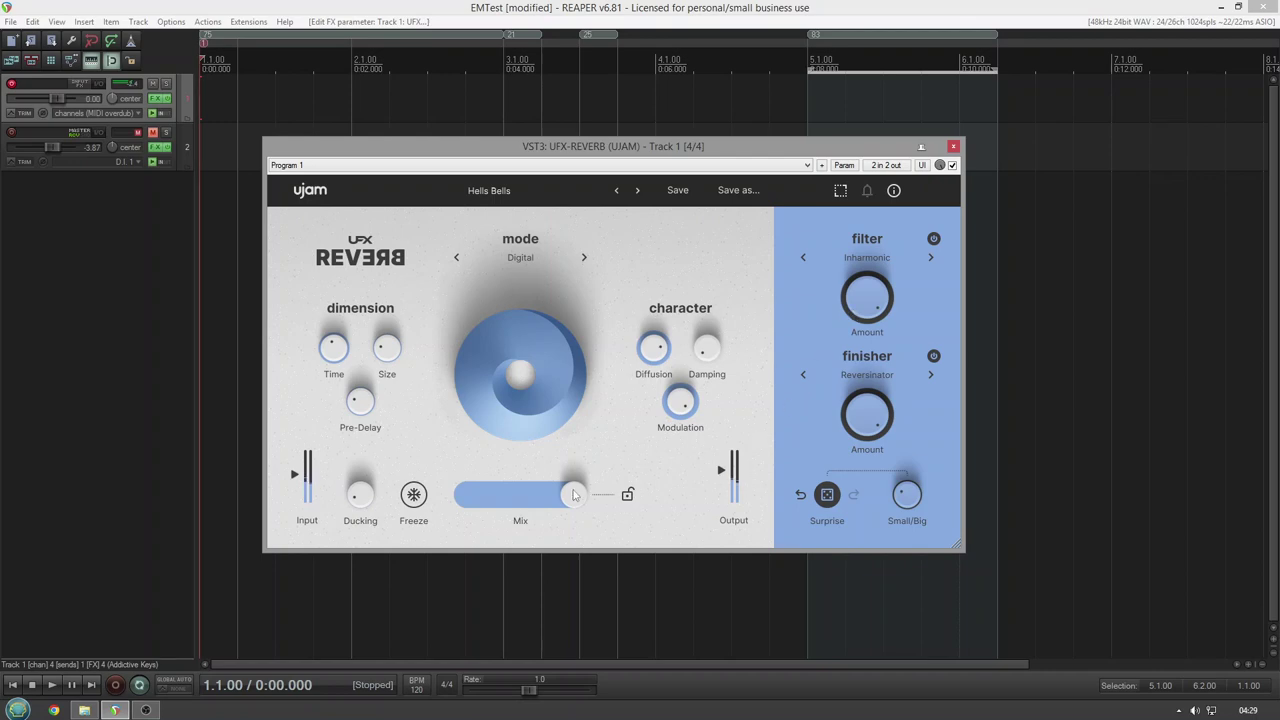
{"action": "left_click_drag", "start_coordinate": [573, 494], "coordinate": [527, 496]}
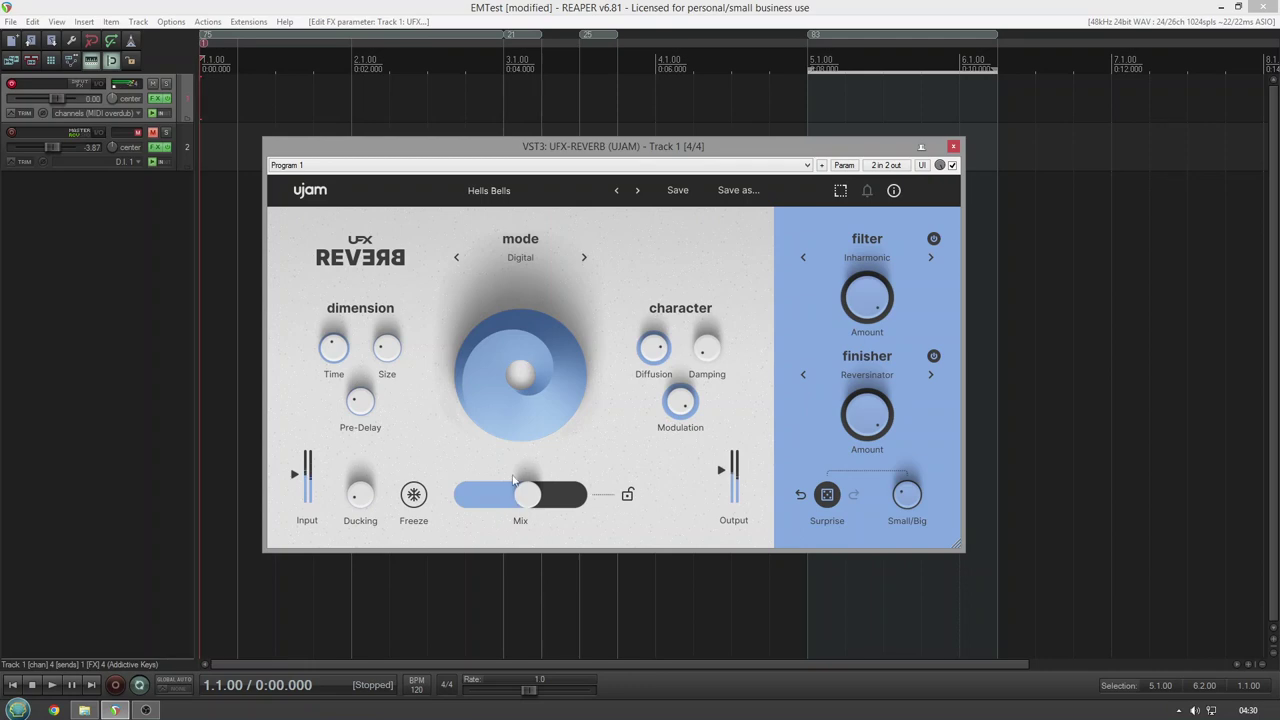
Load the factory Creative preset Mariana Trench, try a lower Mix, and bring it back up to 100 %.
{"action": "left_click", "coordinate": [553, 184]}
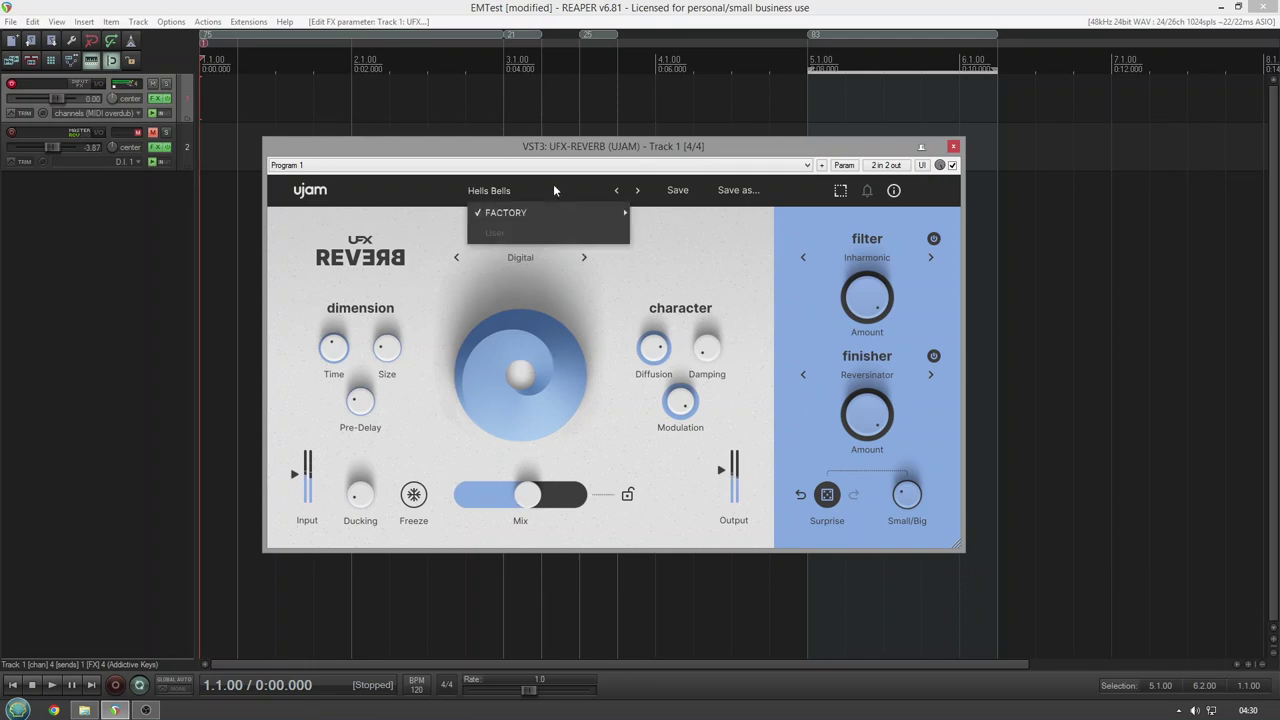
{"action": "mouse_move", "coordinate": [563, 210]}
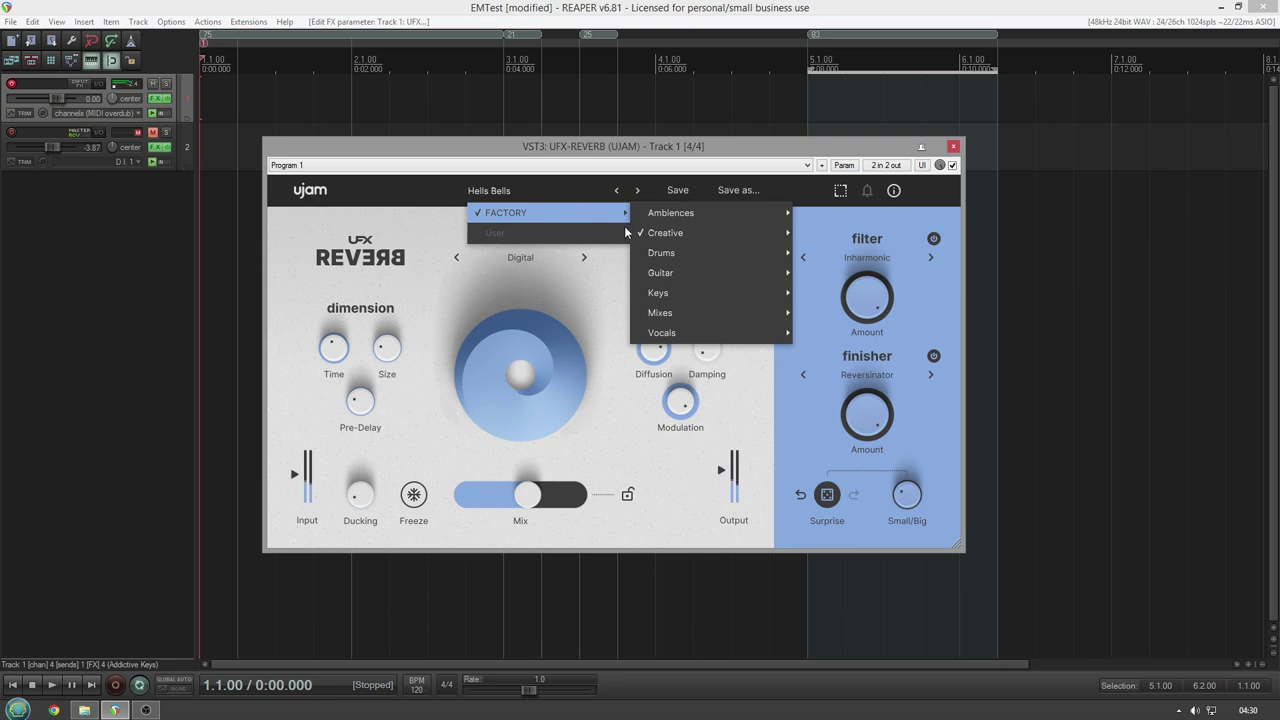
{"action": "mouse_move", "coordinate": [670, 234]}
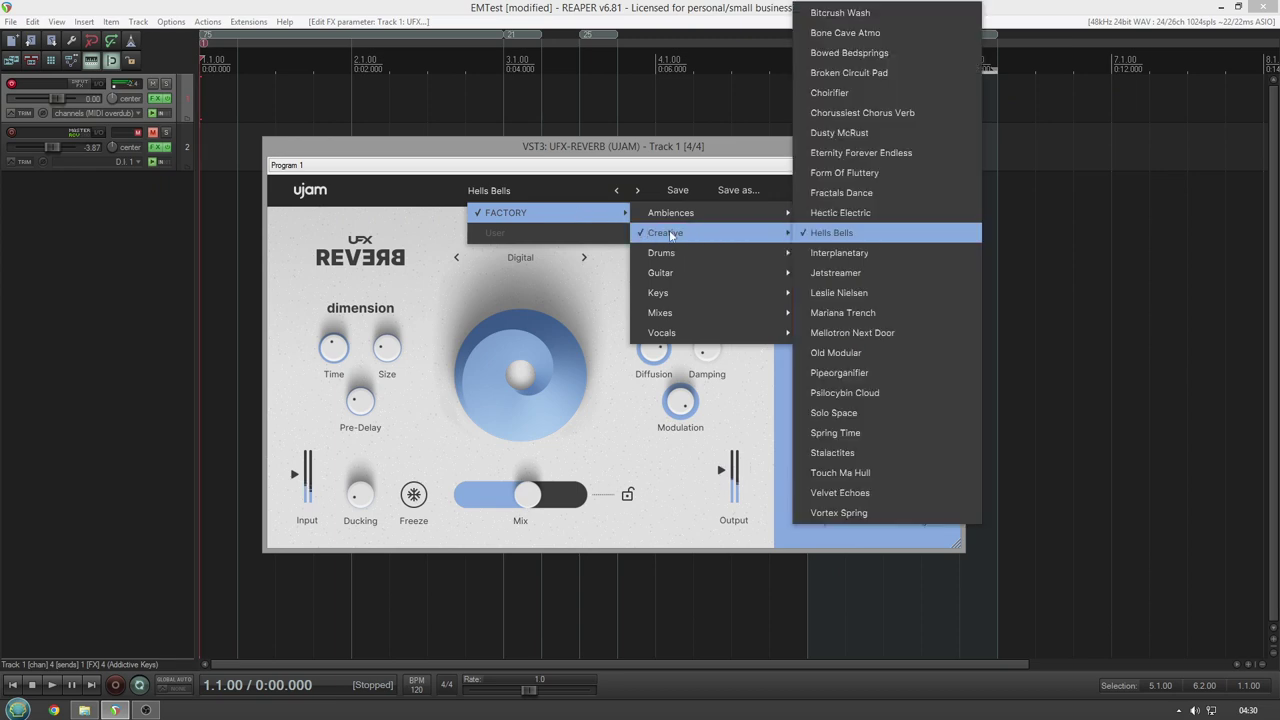
{"action": "left_click", "coordinate": [858, 313]}
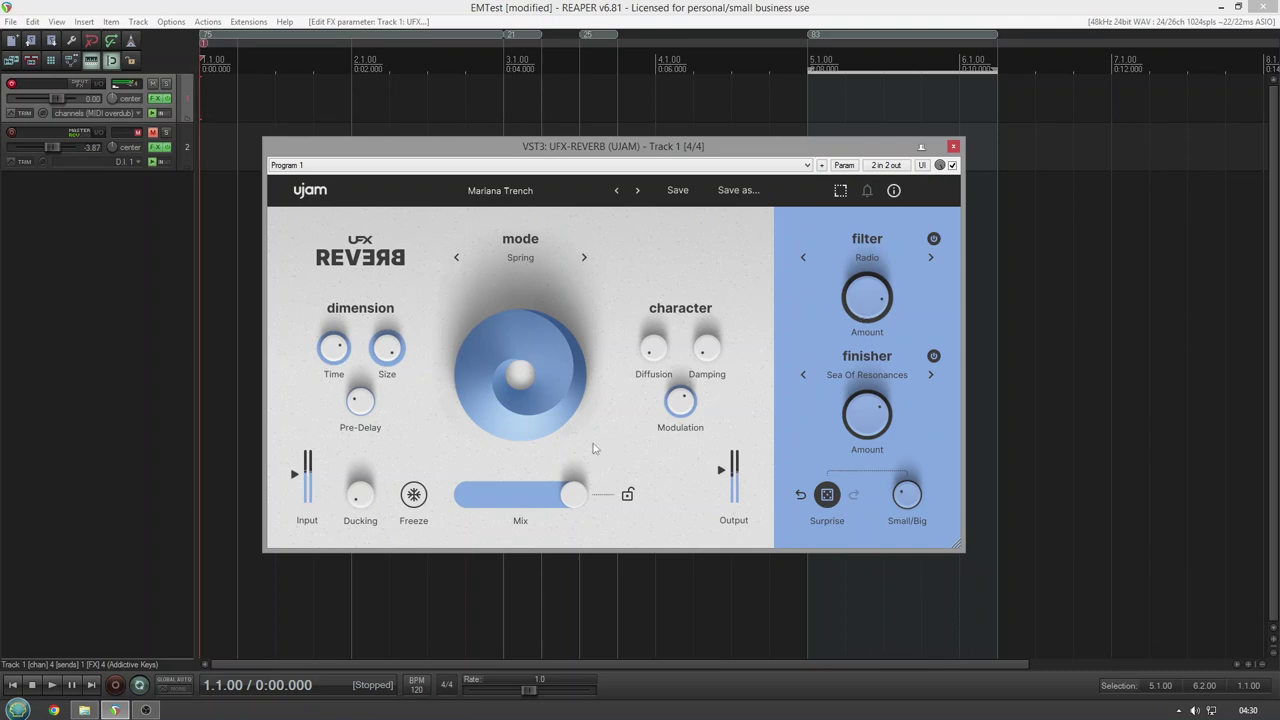
{"action": "left_click_drag", "start_coordinate": [573, 496], "coordinate": [507, 497]}
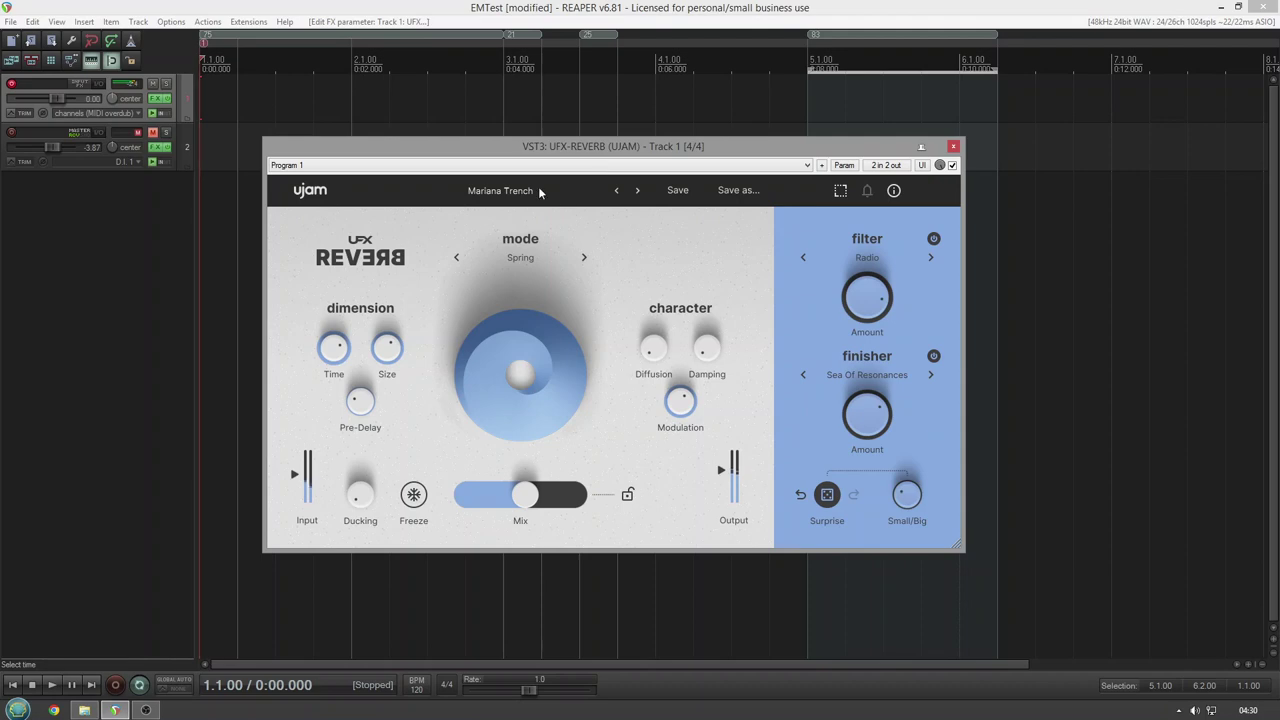
{"action": "left_click_drag", "start_coordinate": [536, 494], "coordinate": [588, 495]}
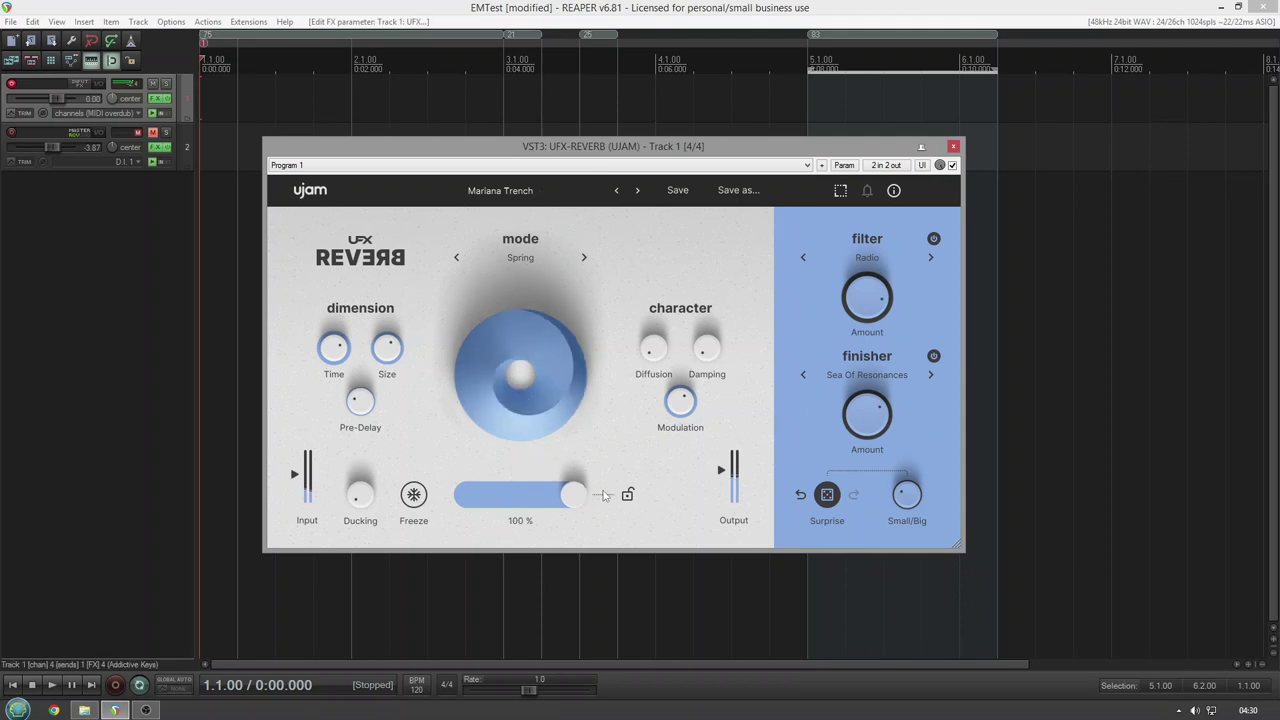
Load the factory Creative preset Mellotron Next Door and reduce its Mix to slightly above half.
{"action": "left_click", "coordinate": [550, 192]}
{"action": "mouse_move", "coordinate": [580, 214]}
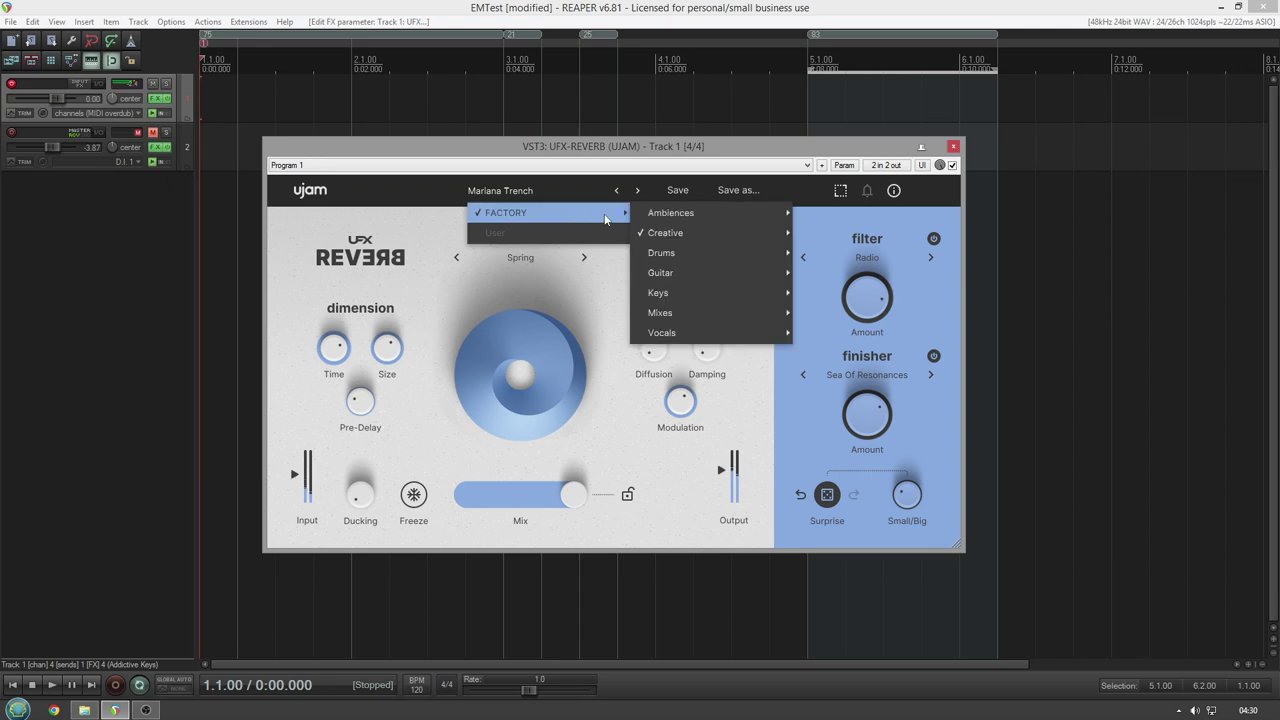
{"action": "mouse_move", "coordinate": [687, 242]}
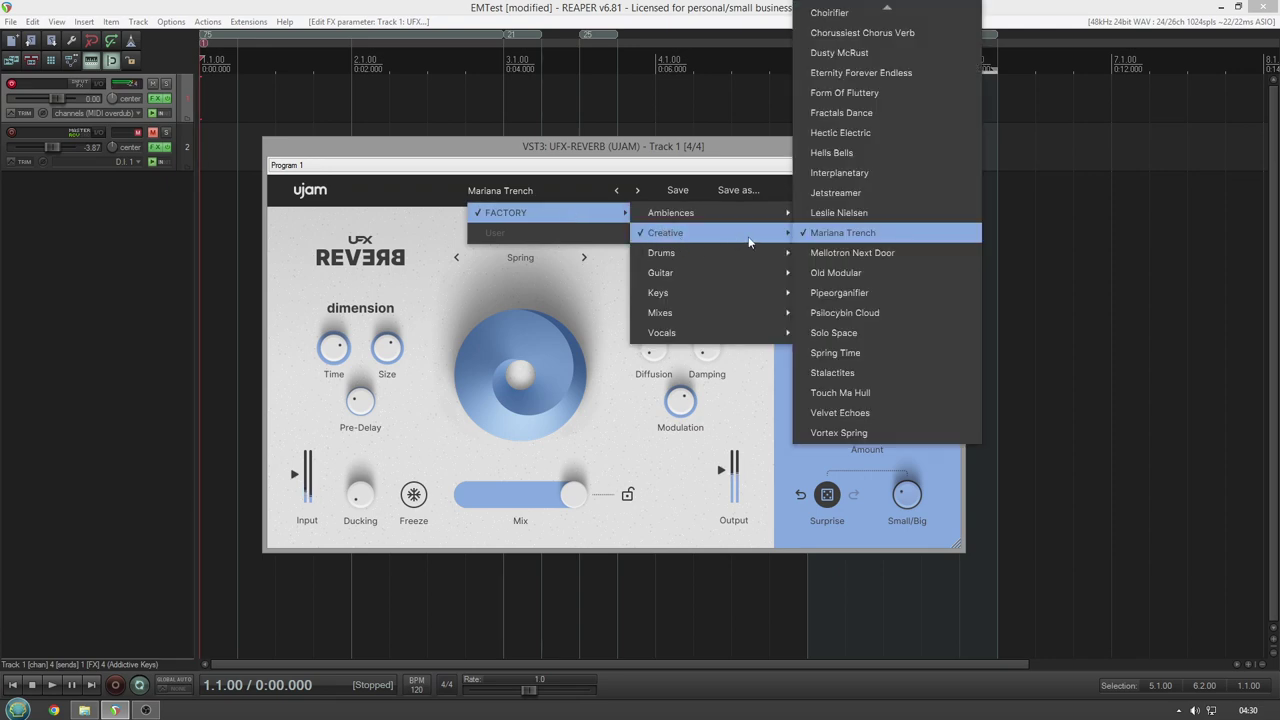
{"action": "left_click", "coordinate": [835, 253]}
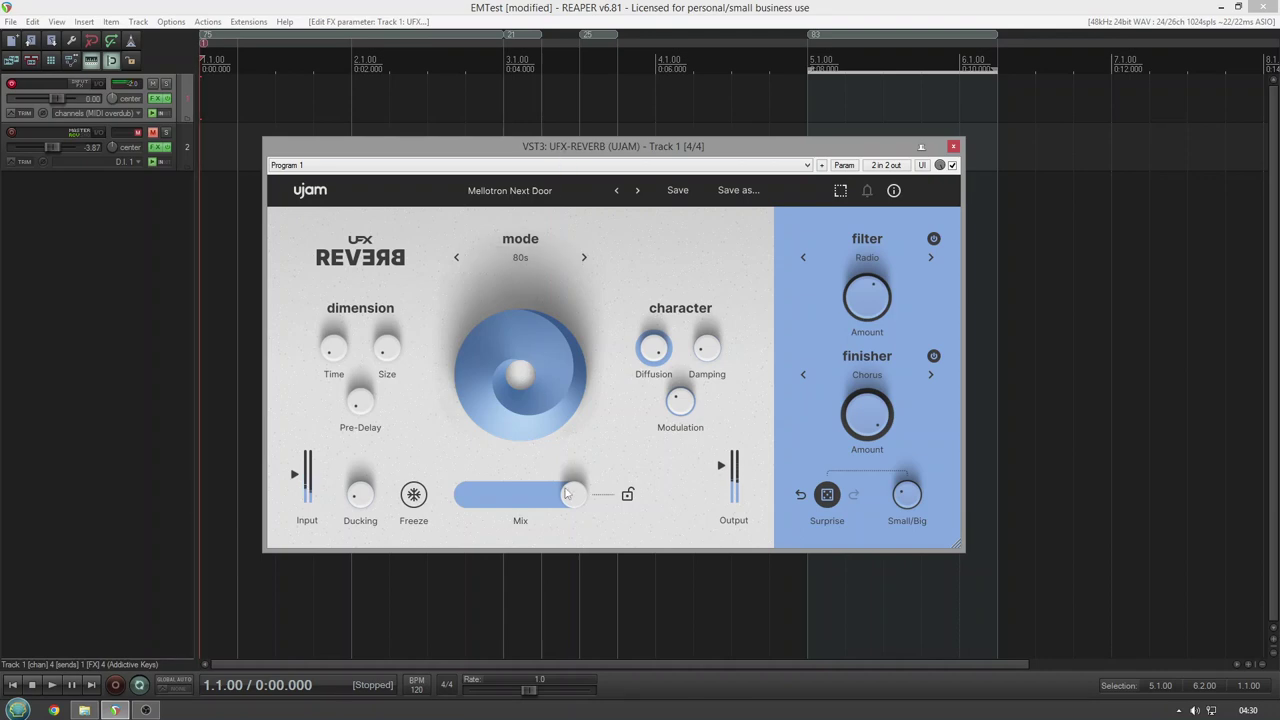
{"action": "left_click_drag", "start_coordinate": [556, 496], "coordinate": [499, 490]}
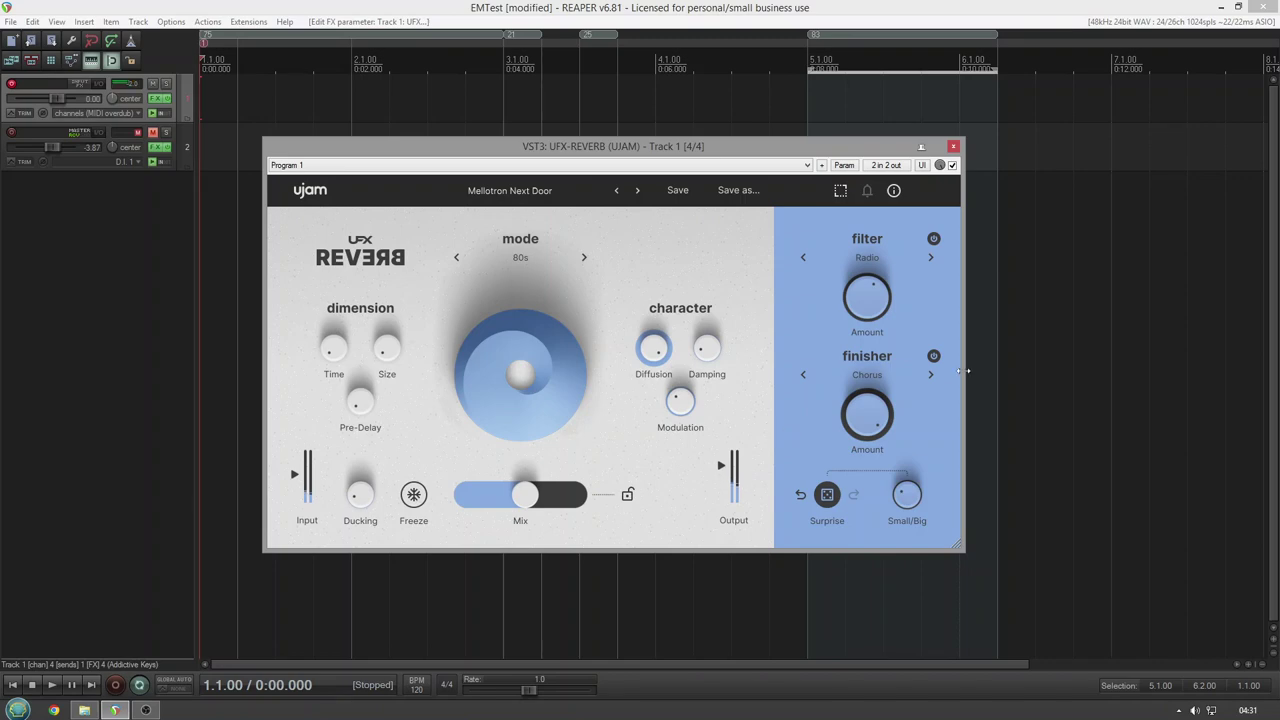
Try the Drones finisher from the Beyond group and replace it with Electro Cluster.
{"action": "left_click", "coordinate": [888, 376]}
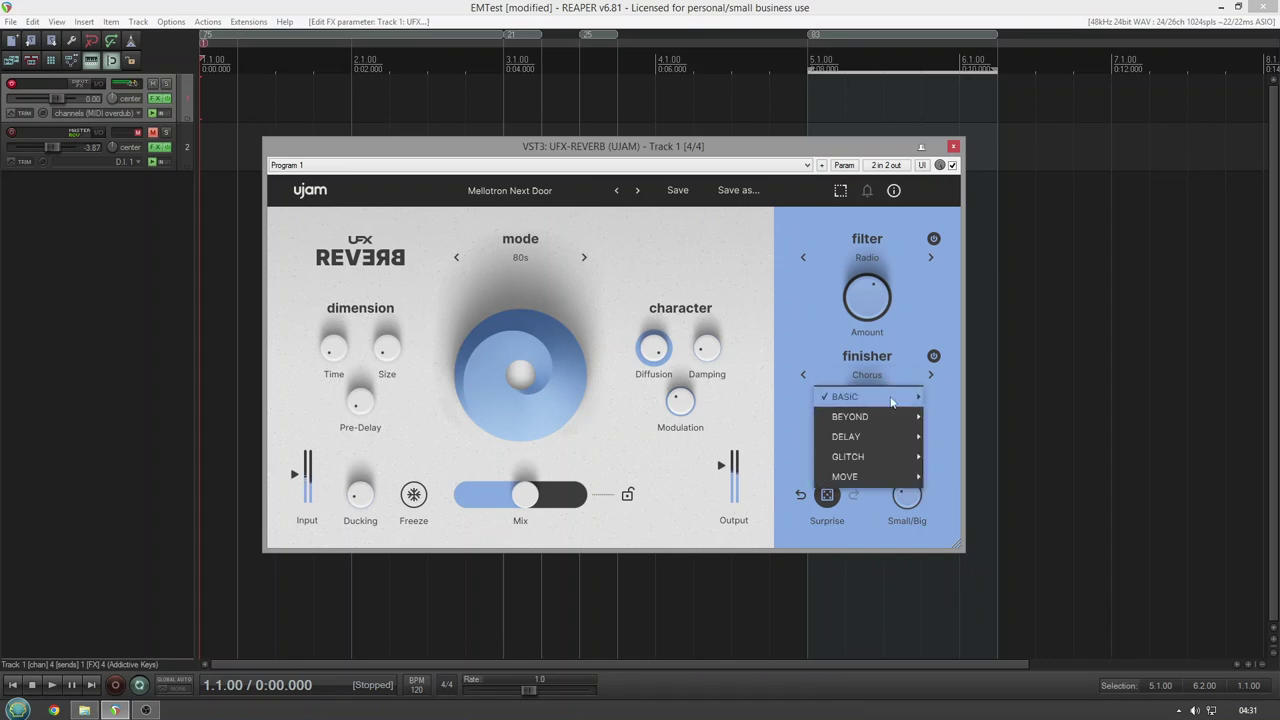
{"action": "mouse_move", "coordinate": [888, 418]}
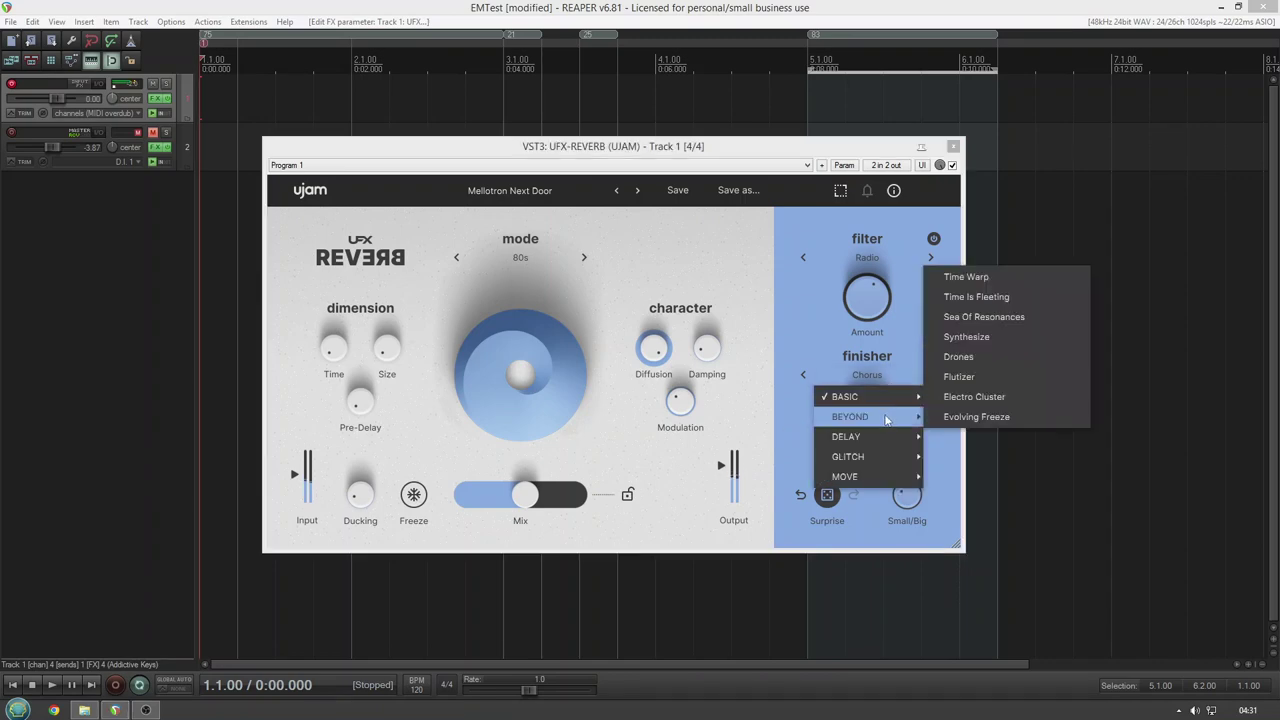
{"action": "left_click", "coordinate": [952, 357]}
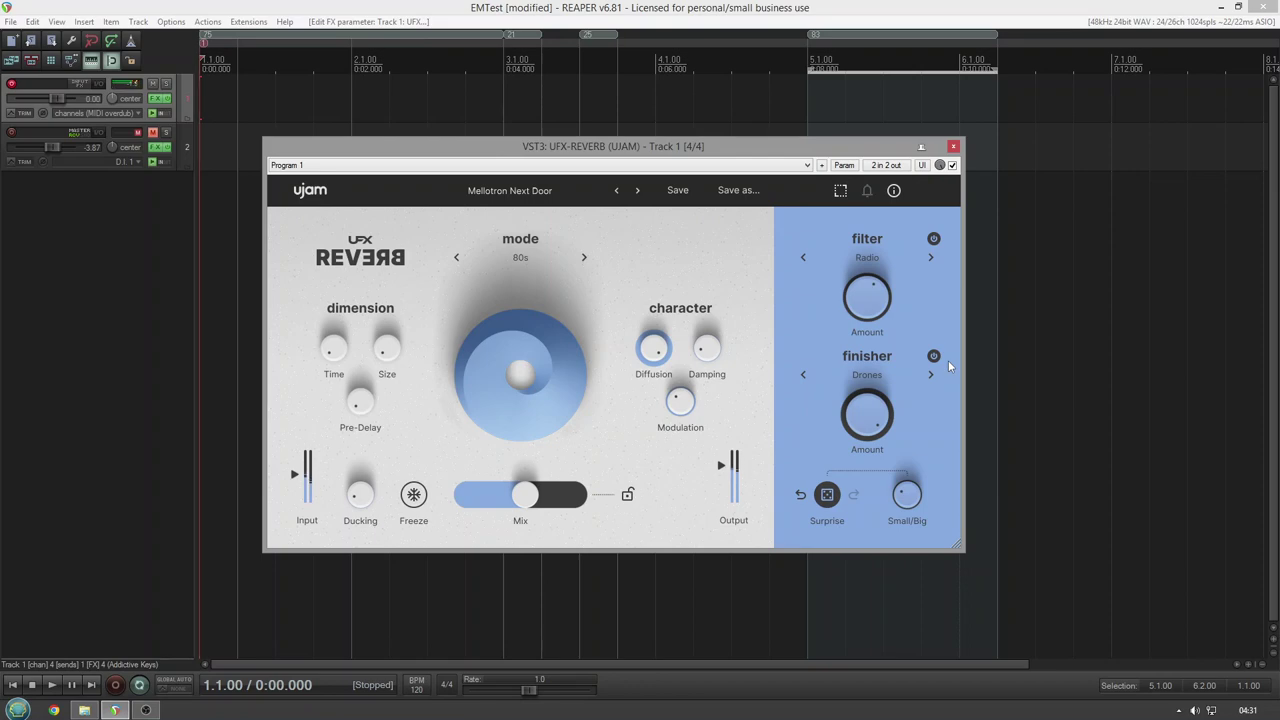
{"action": "left_click", "coordinate": [865, 373]}
{"action": "mouse_move", "coordinate": [865, 421]}
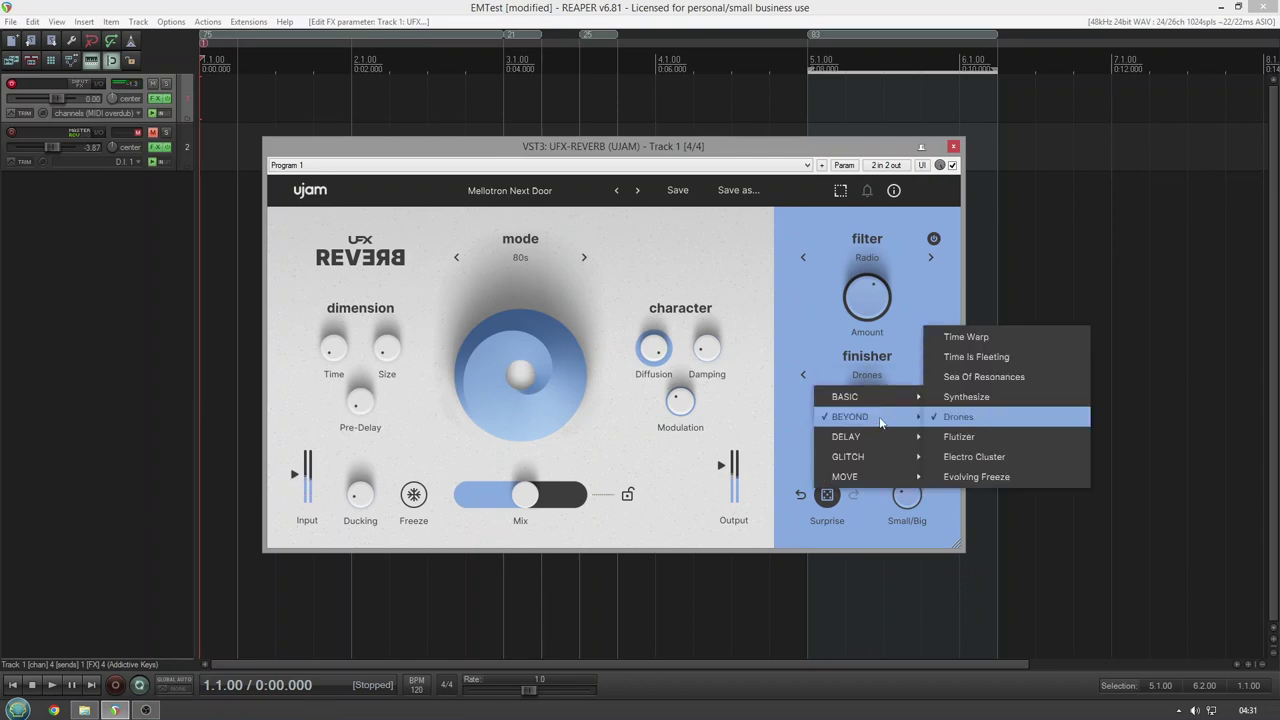
{"action": "left_click", "coordinate": [965, 456]}
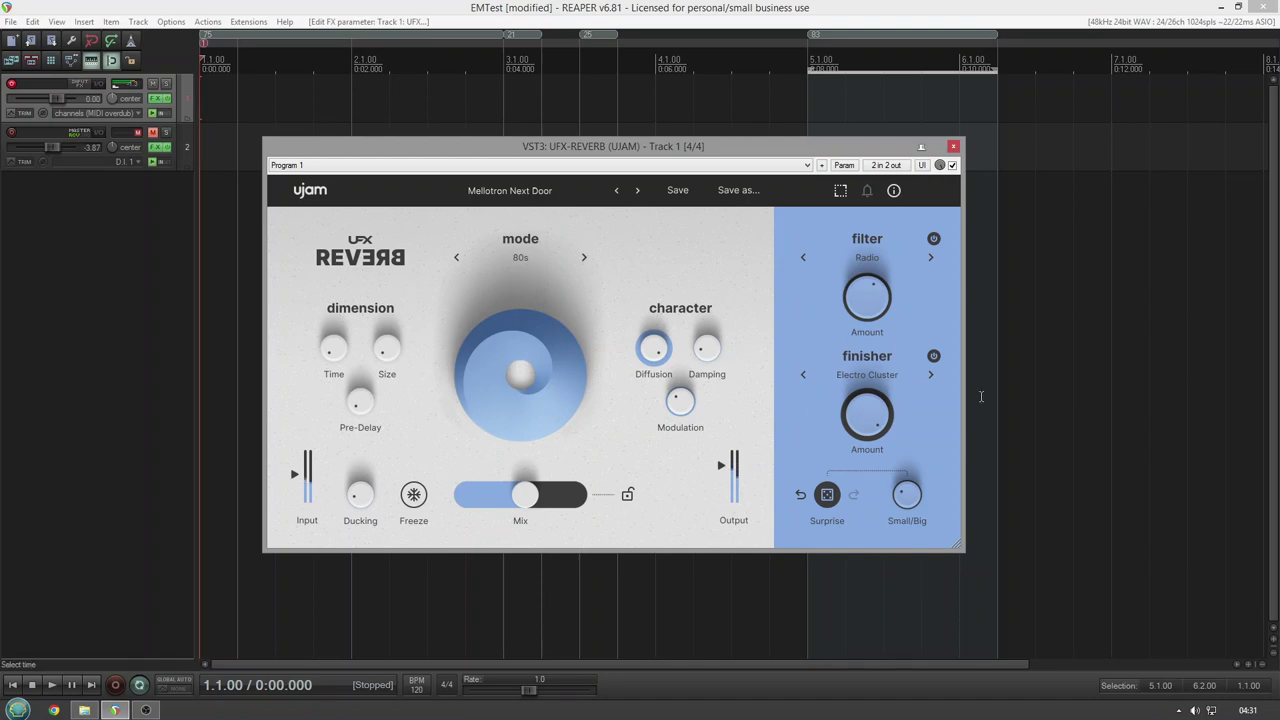
Switch the filter to Telephone and lower the finisher Amount to 44 %.
{"action": "left_click_drag", "start_coordinate": [876, 294], "coordinate": [882, 258]}
{"action": "left_click", "coordinate": [889, 258]}
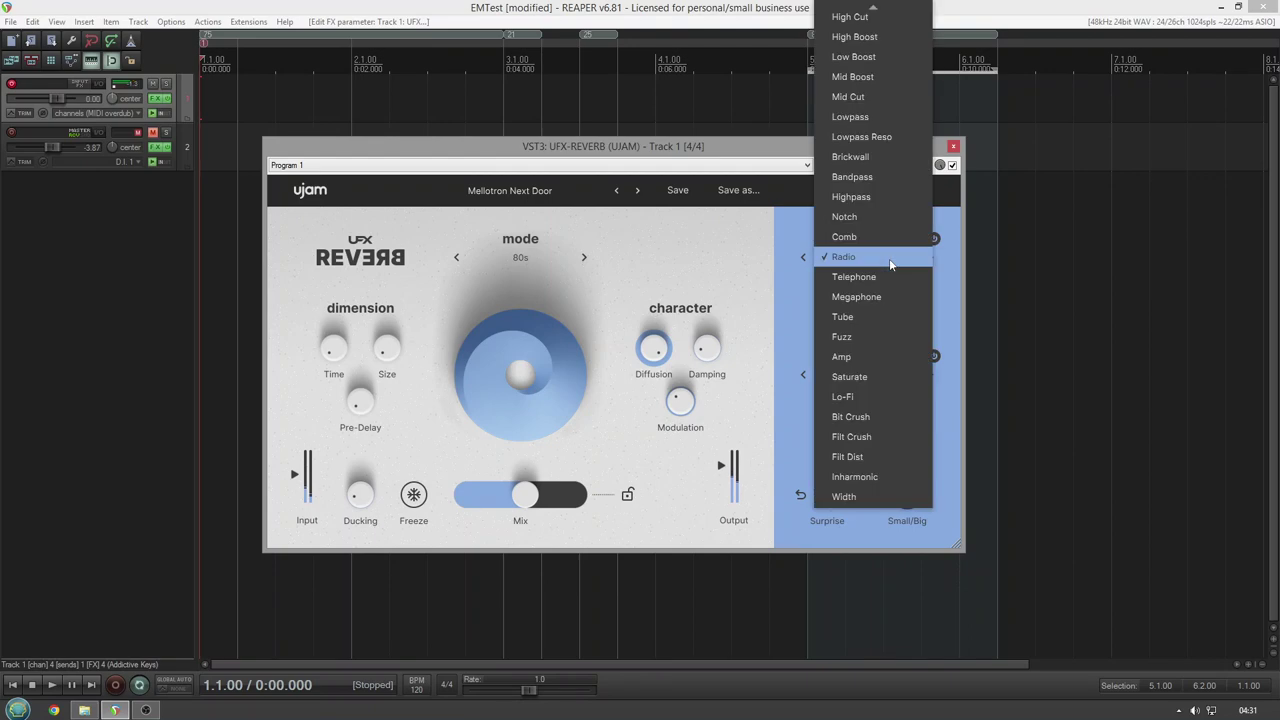
{"action": "left_click", "coordinate": [882, 275]}
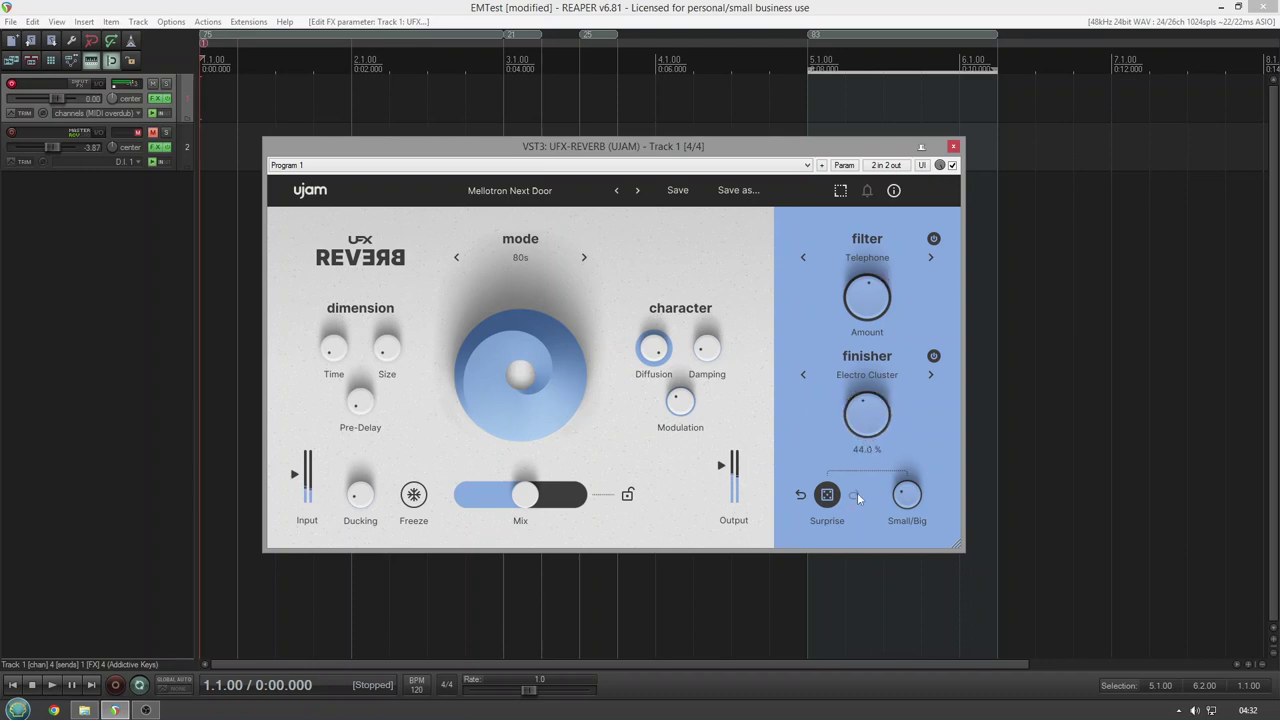
Advance the finisher to Evolving Freeze and replace it with the Percussive Resonan... effect from the Glitch group.
{"action": "left_click", "coordinate": [931, 376]}
{"action": "left_click", "coordinate": [887, 382]}
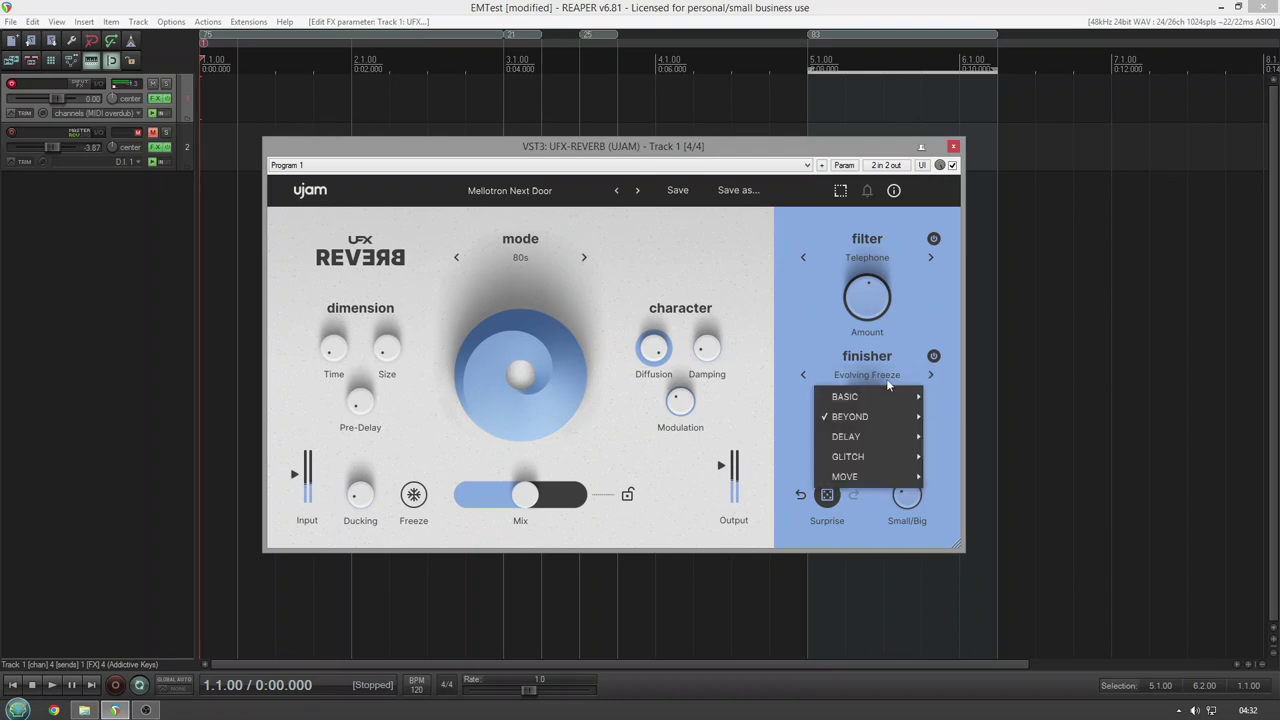
{"action": "mouse_move", "coordinate": [890, 456]}
{"action": "left_click", "coordinate": [971, 434]}
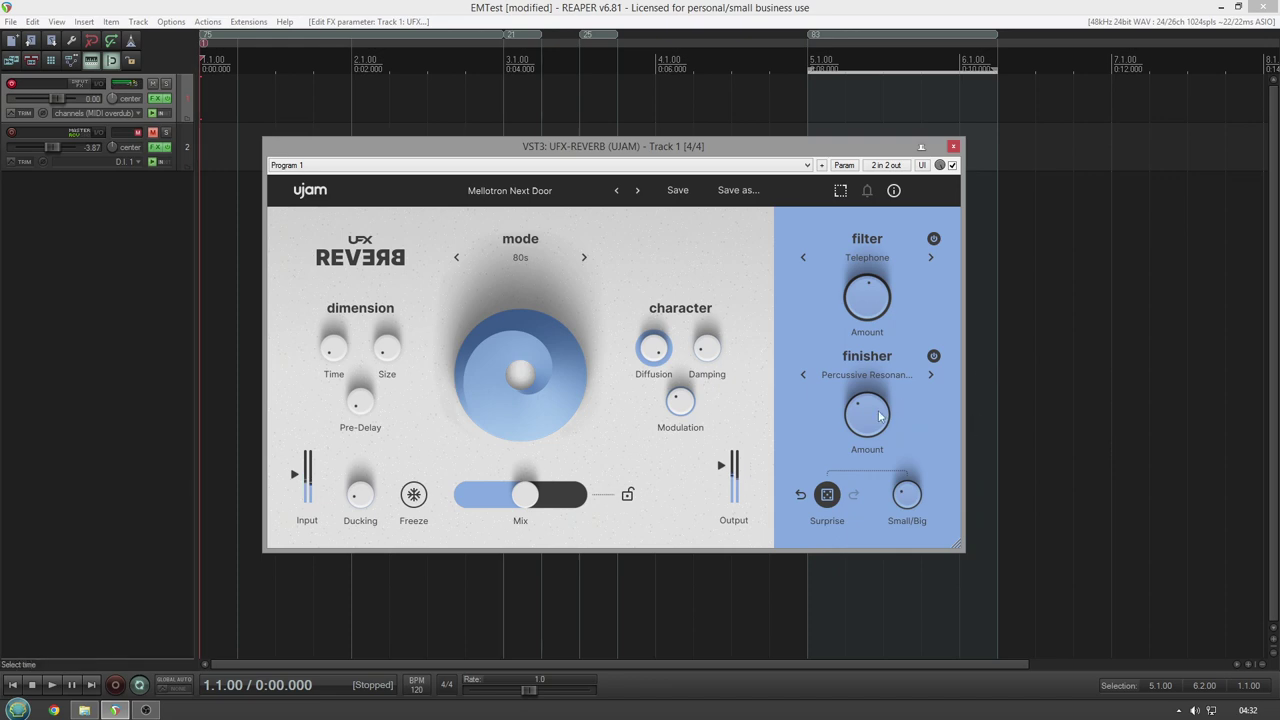
Switch the finisher to Retro Gamer from the Glitch group at a high Amount and raise the Telephone filter's Amount to nearly full.
{"action": "left_click_drag", "start_coordinate": [879, 416], "coordinate": [885, 326]}
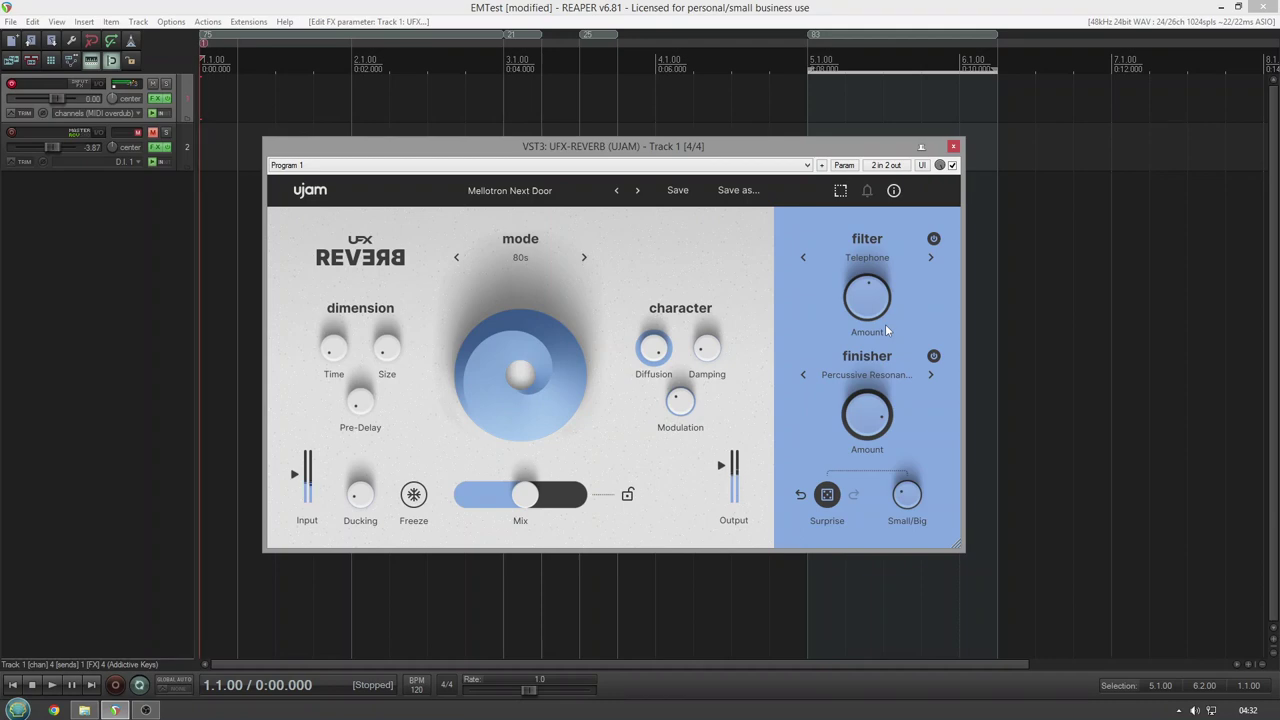
{"action": "left_click", "coordinate": [868, 379]}
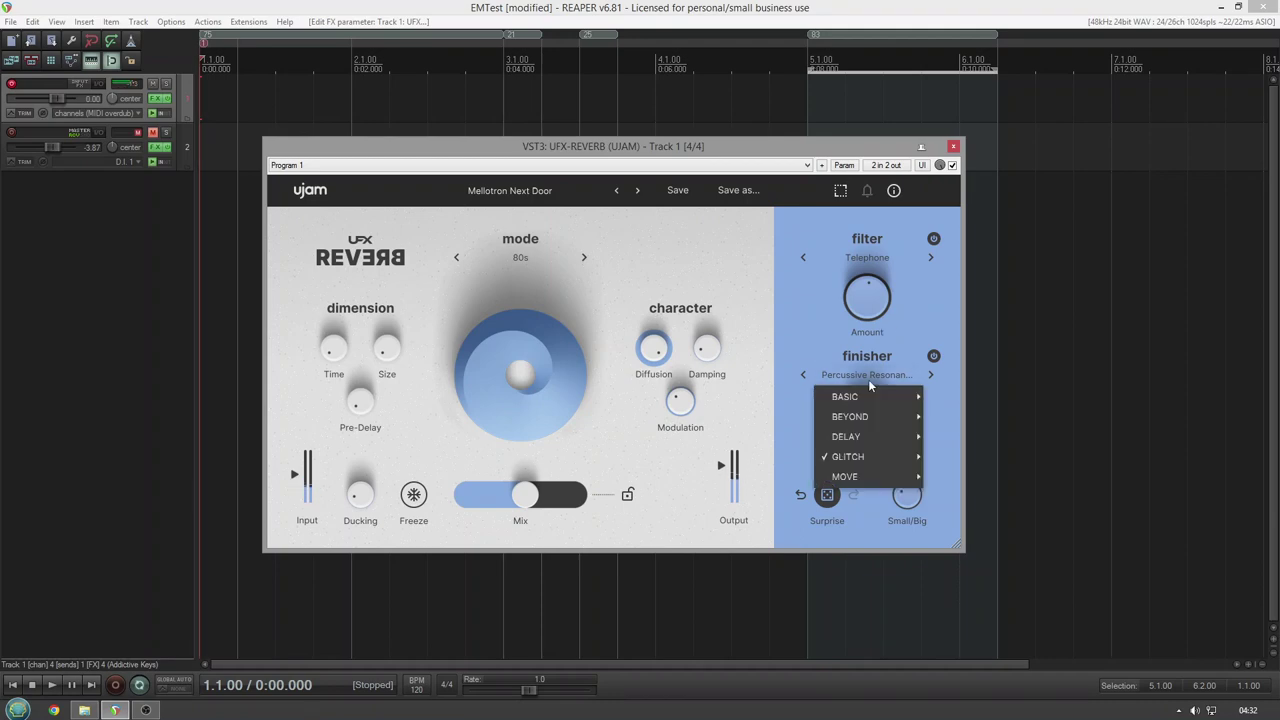
{"action": "mouse_move", "coordinate": [872, 446]}
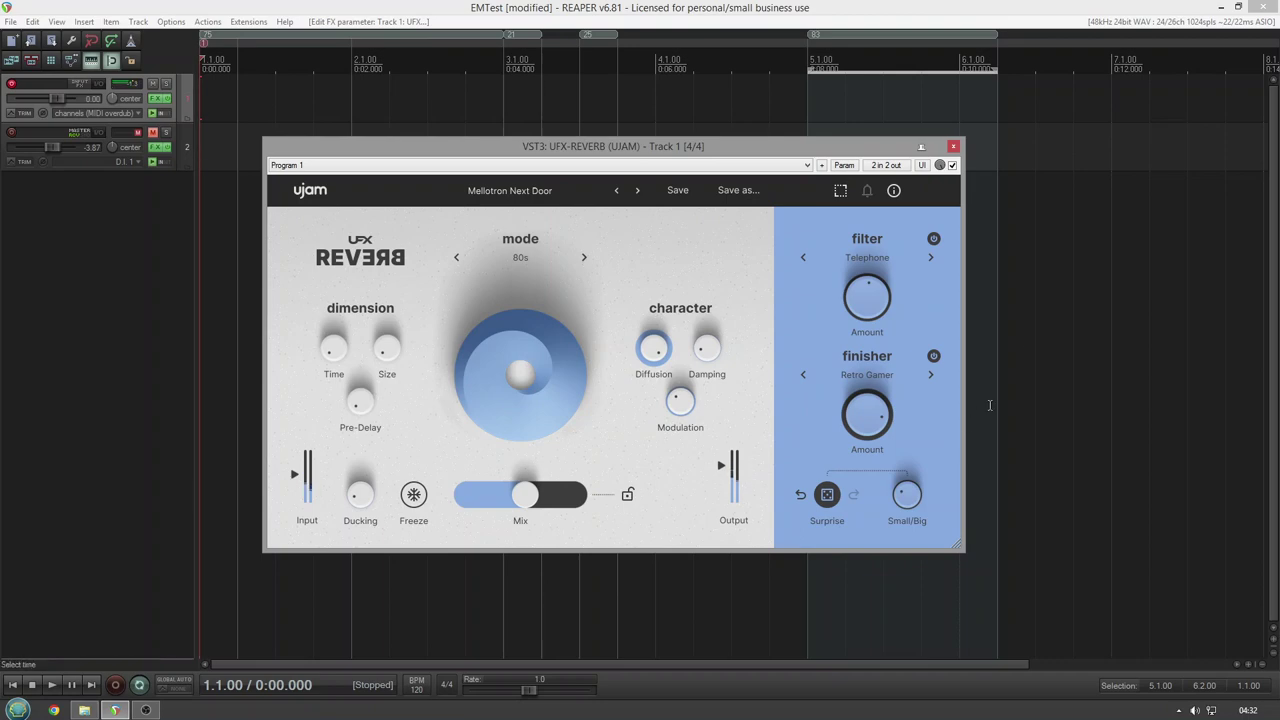
{"action": "left_click_drag", "start_coordinate": [866, 300], "coordinate": [866, 237]}
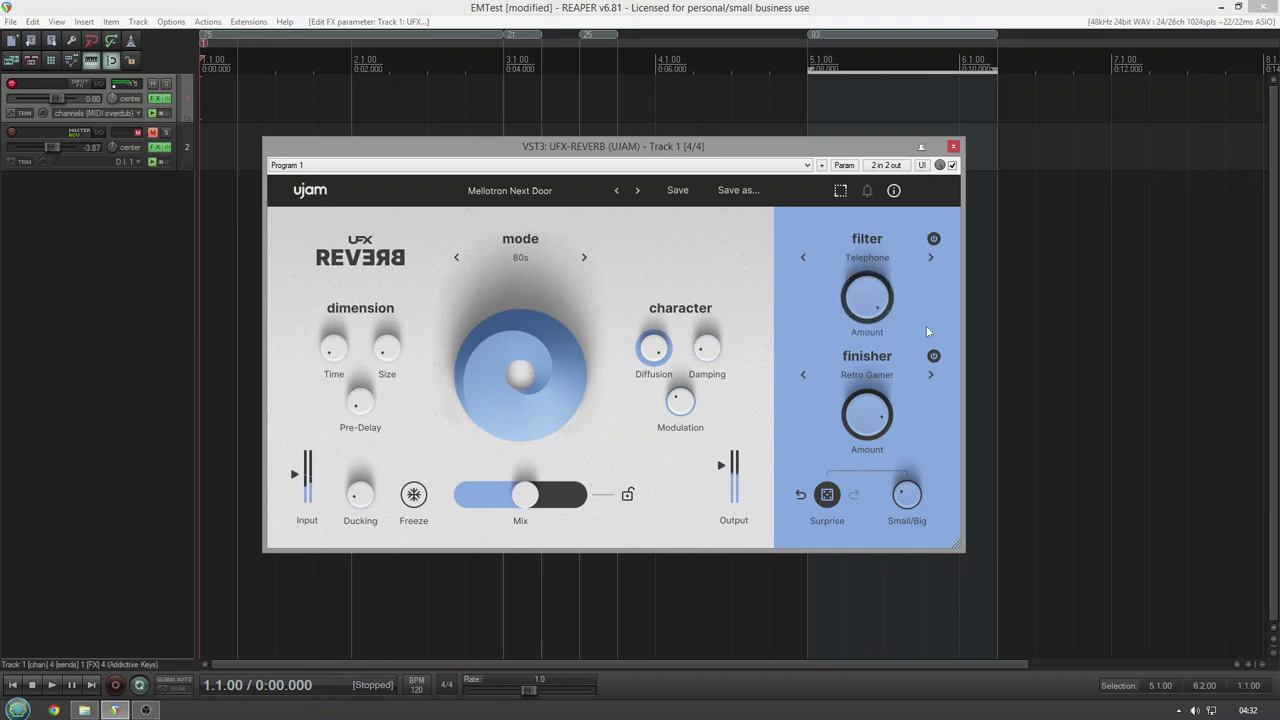
Turn the finisher off and switch the filter to Megaphone with its Amount slightly above half.
{"action": "left_click", "coordinate": [933, 358]}
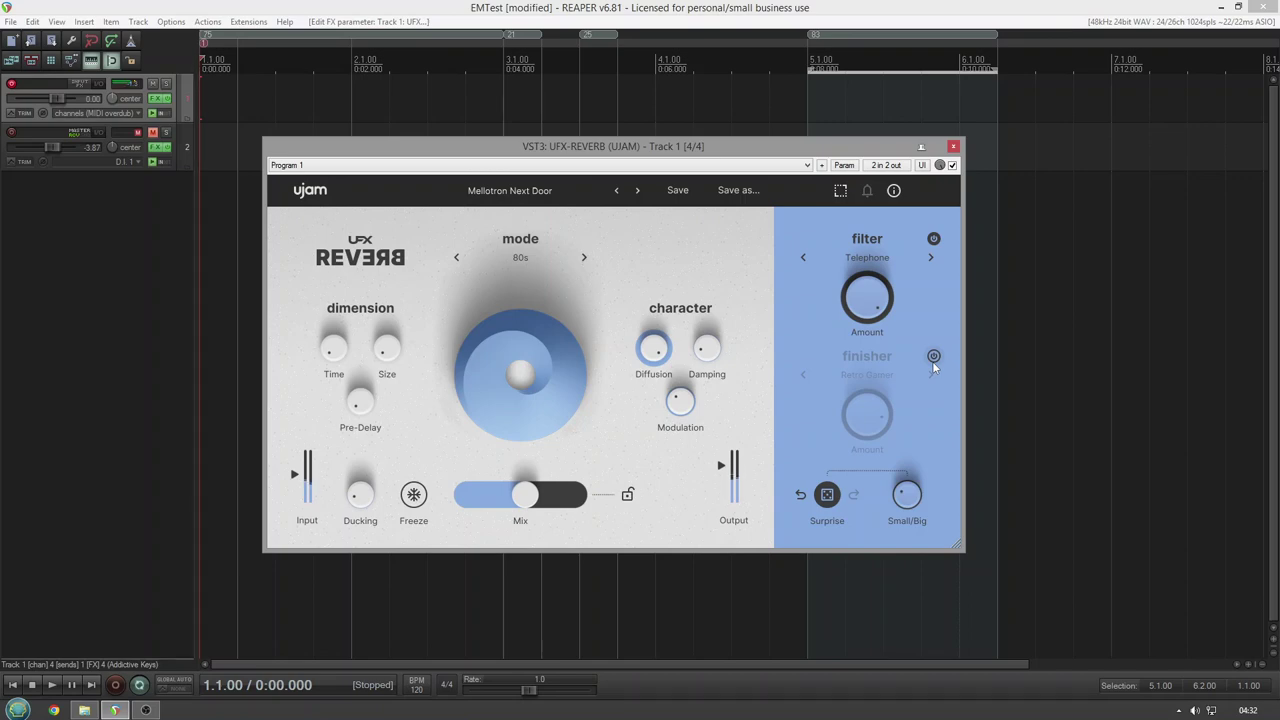
{"action": "left_click", "coordinate": [886, 258]}
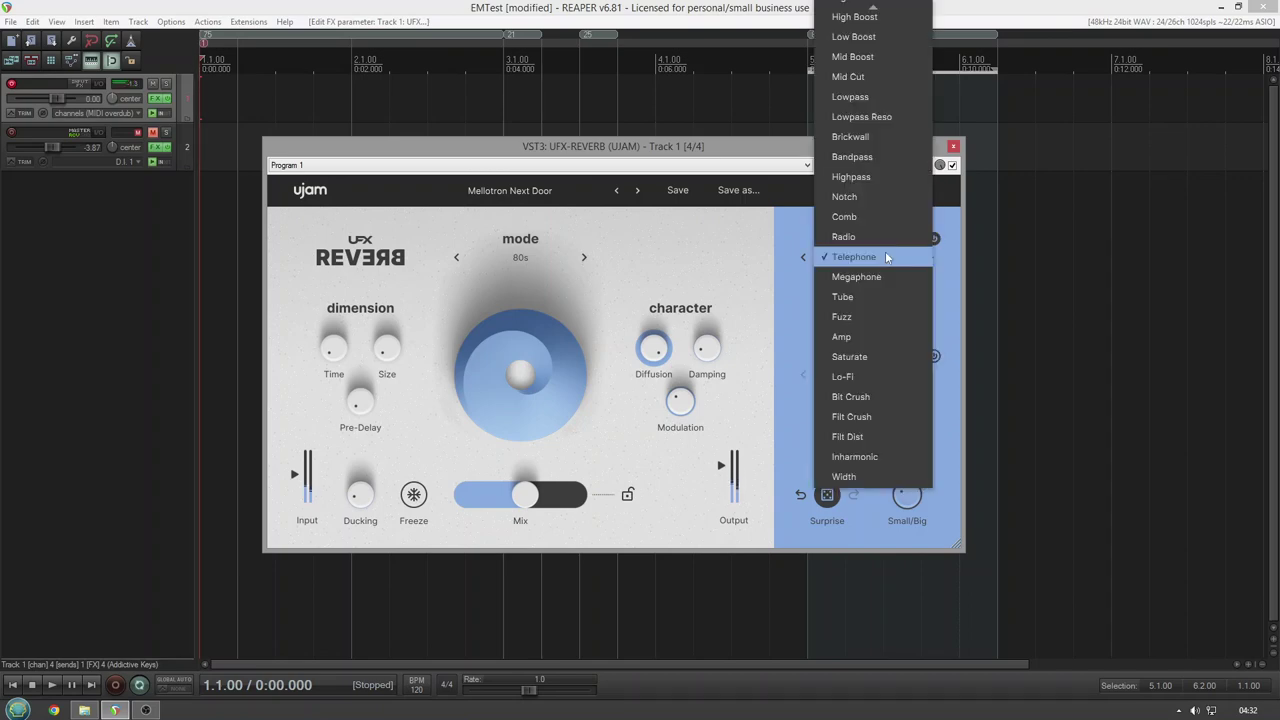
{"action": "left_click", "coordinate": [880, 277]}
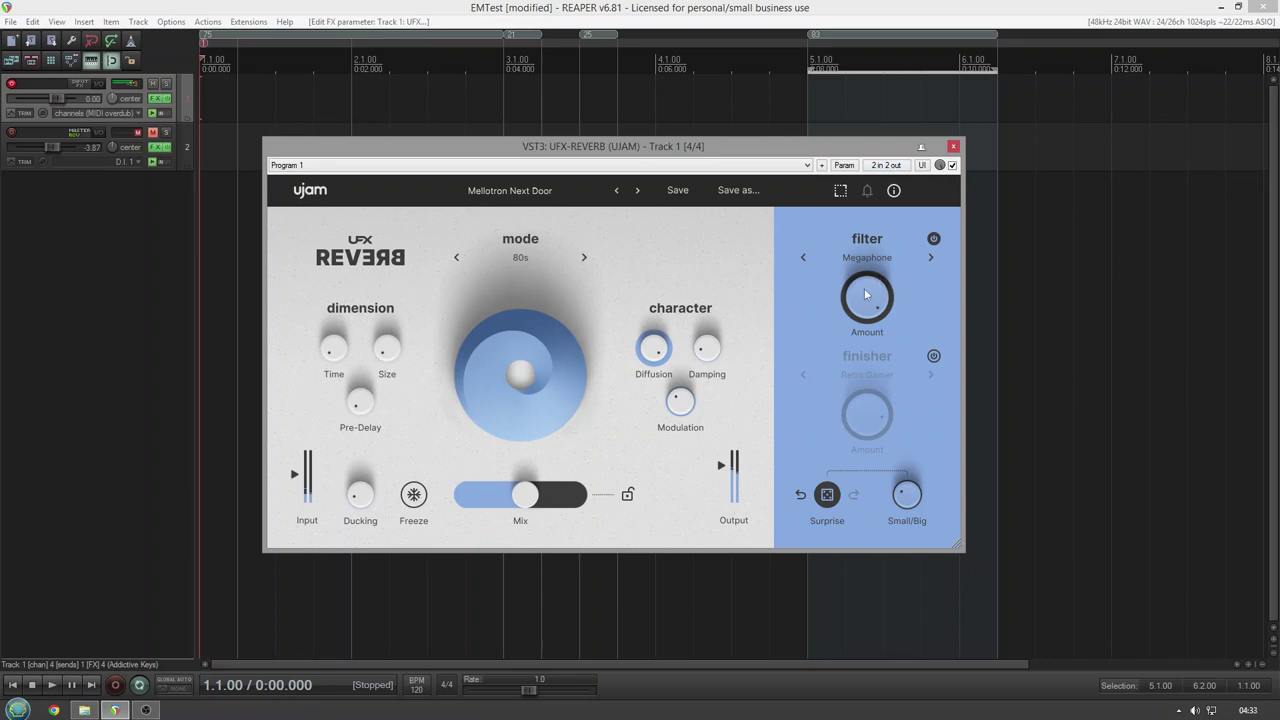
{"action": "left_click_drag", "start_coordinate": [867, 296], "coordinate": [866, 341]}
{"action": "left_click_drag", "start_coordinate": [874, 294], "coordinate": [867, 313]}
Raise the Mix to about three quarters and turn the finisher back on with Ping Pong 1/4D from the Delay group.
{"action": "left_click_drag", "start_coordinate": [535, 490], "coordinate": [560, 500]}
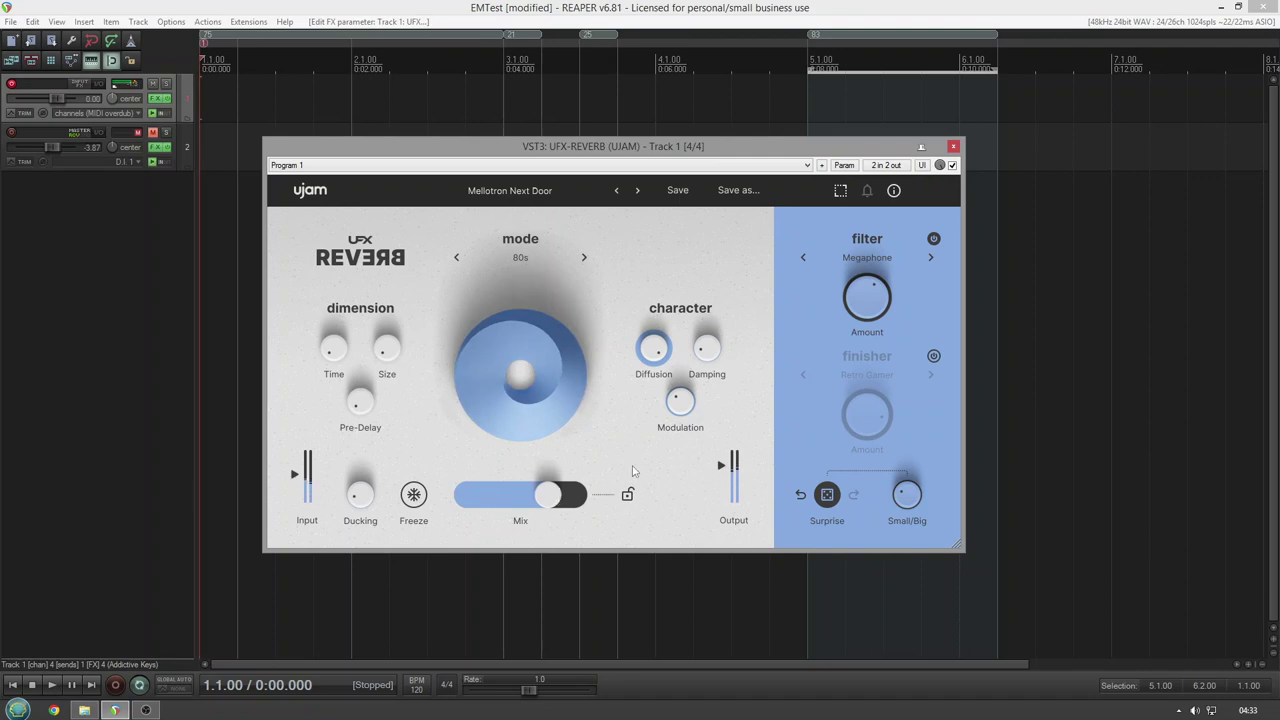
{"action": "left_click", "coordinate": [934, 357]}
{"action": "left_click", "coordinate": [866, 374]}
{"action": "mouse_move", "coordinate": [860, 436]}
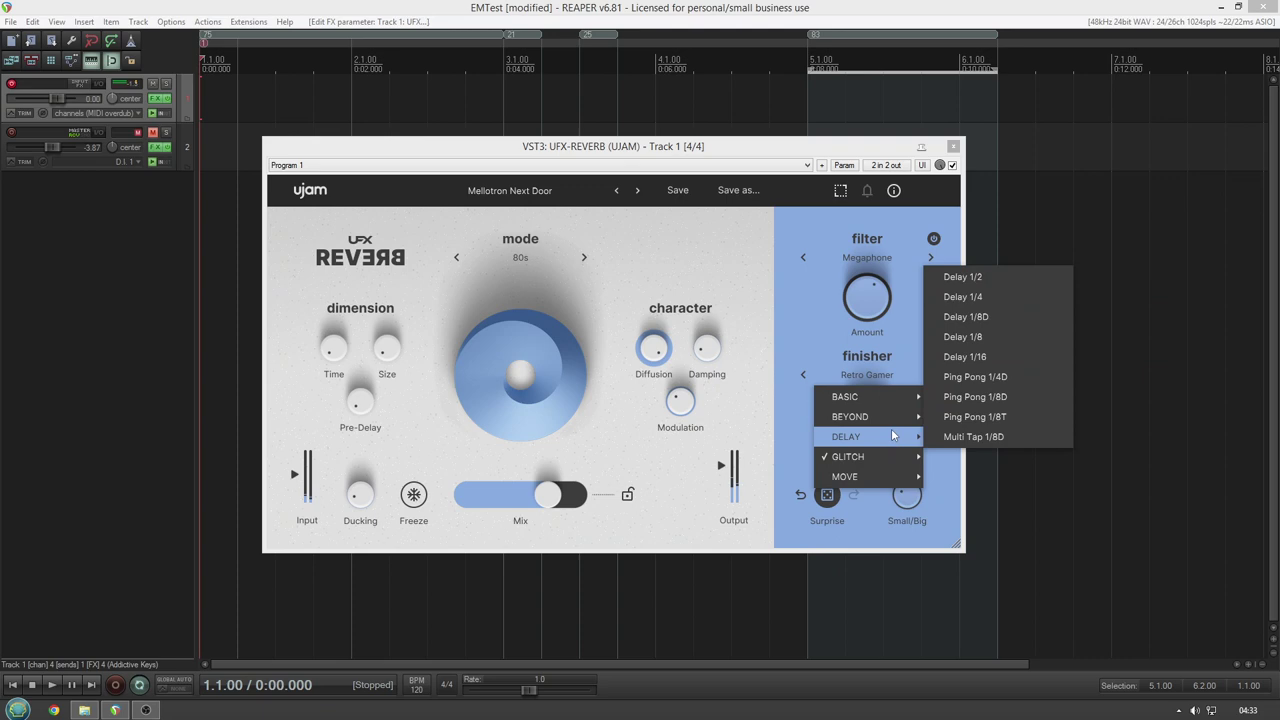
{"action": "left_click", "coordinate": [974, 377]}
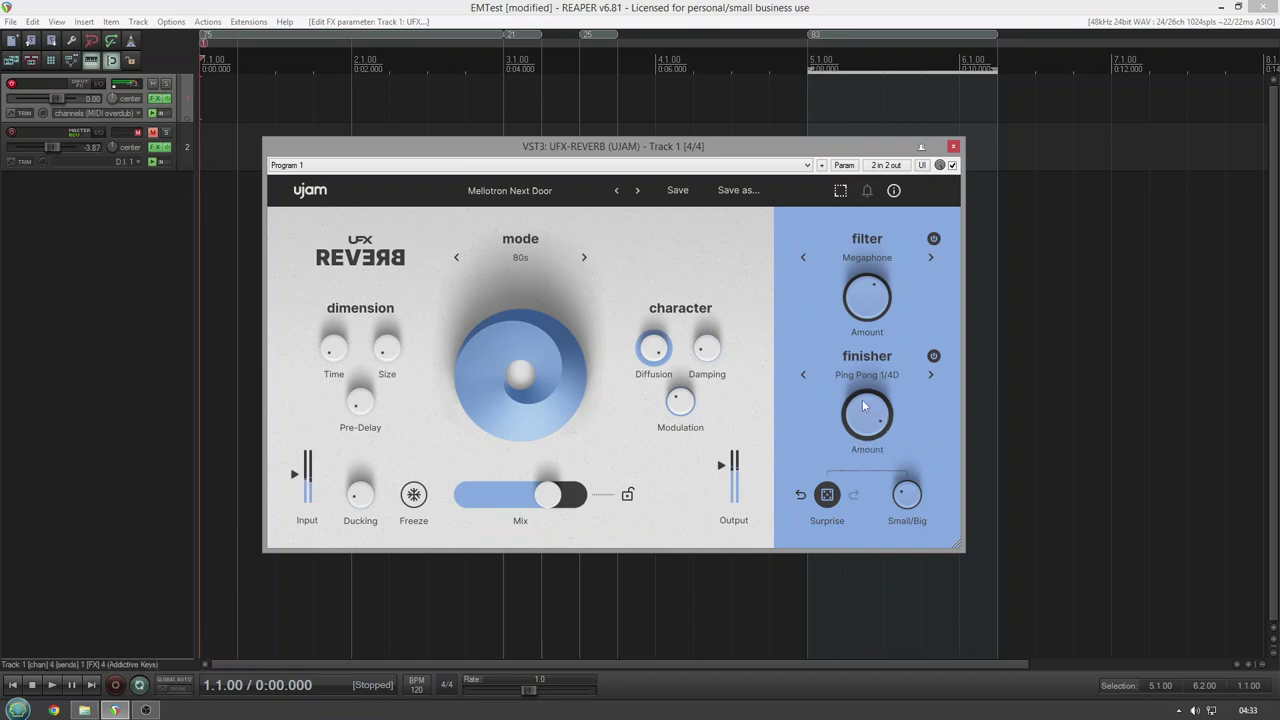
Lower the Mix to about one third and switch the filter to Inharmonic.
{"action": "left_click_drag", "start_coordinate": [530, 500], "coordinate": [458, 500]}
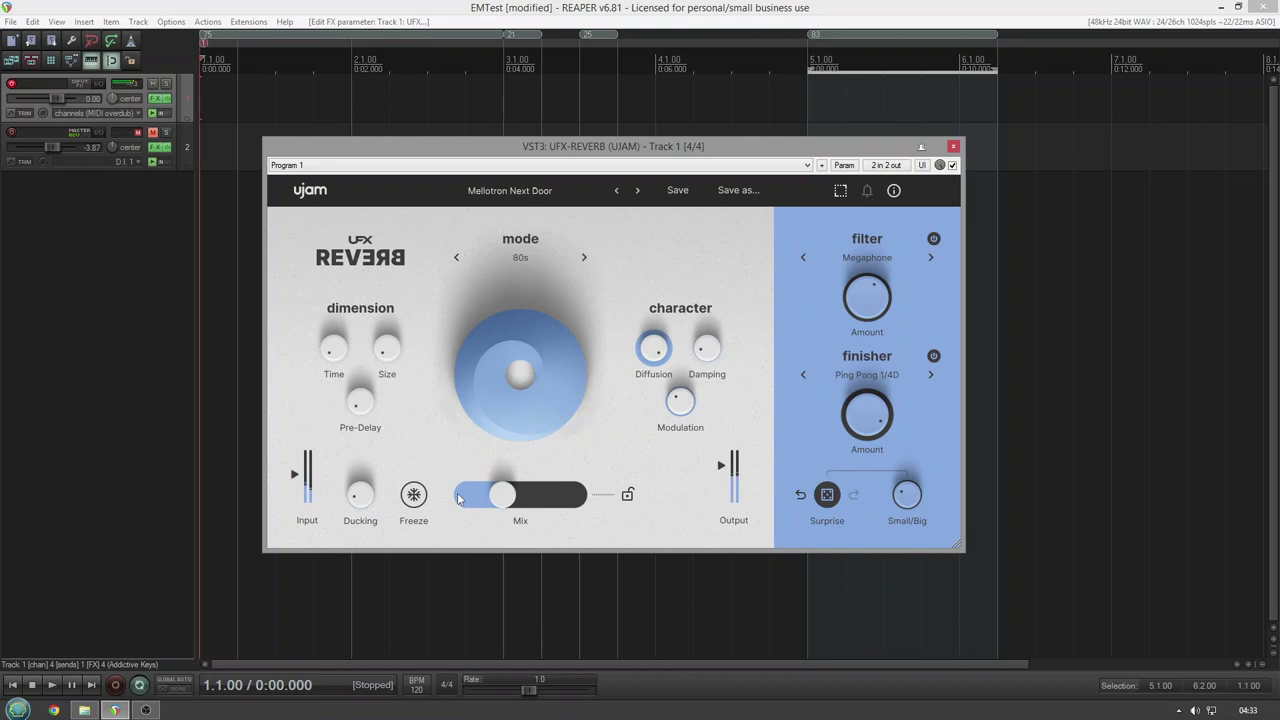
{"action": "left_click", "coordinate": [846, 262]}
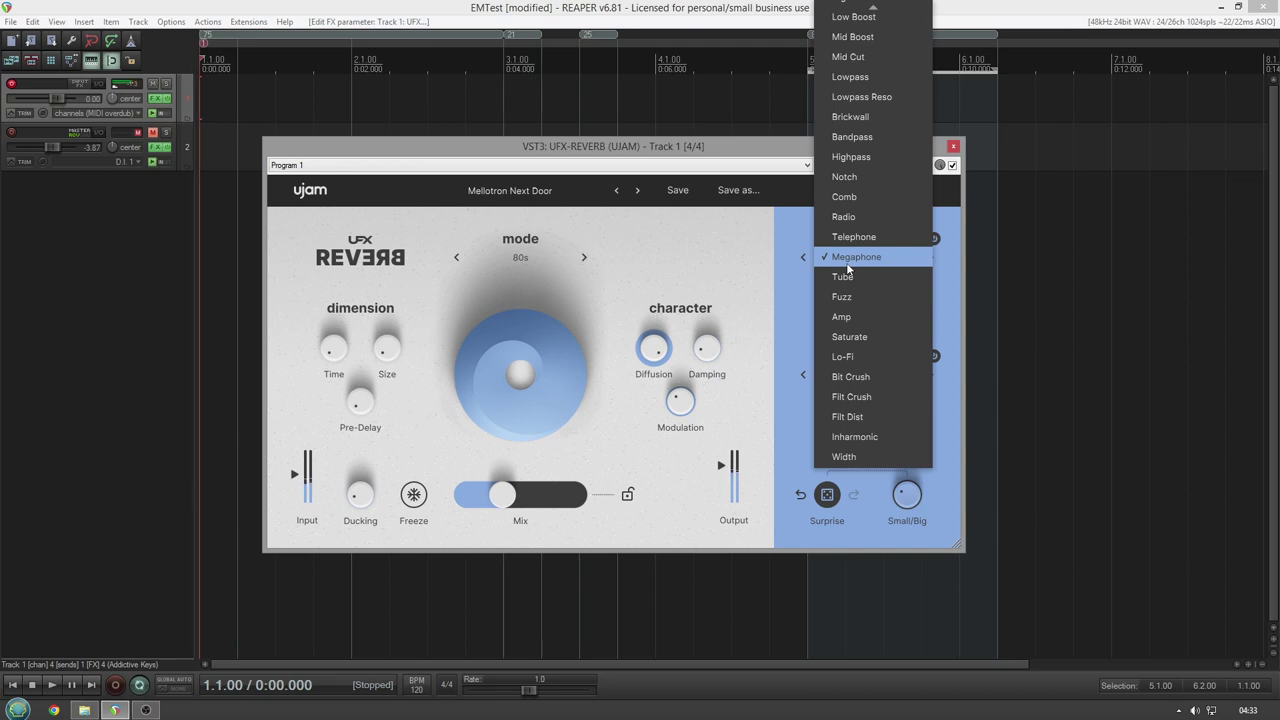
{"action": "left_click", "coordinate": [869, 436]}
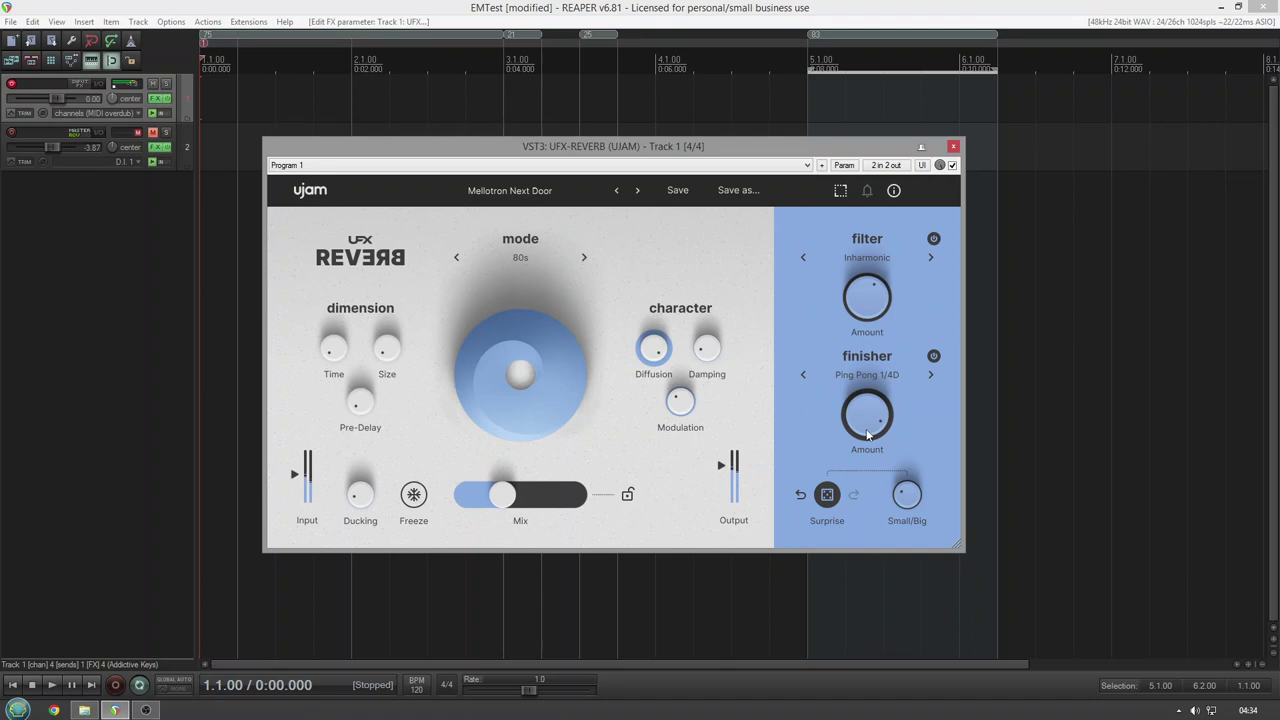
Switch the finisher to Drones from the Beyond group and raise the Inharmonic filter's Amount to well above half.
{"action": "left_click", "coordinate": [868, 376]}
{"action": "mouse_move", "coordinate": [867, 418]}
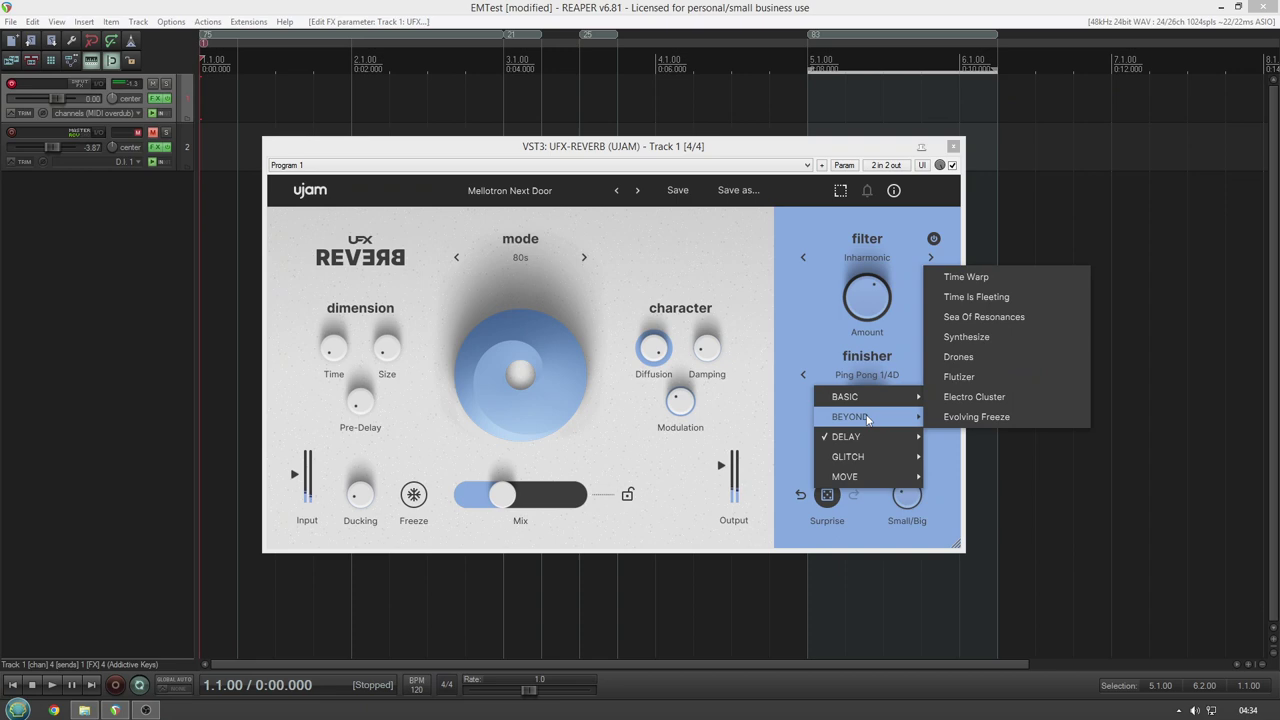
{"action": "left_click", "coordinate": [946, 360]}
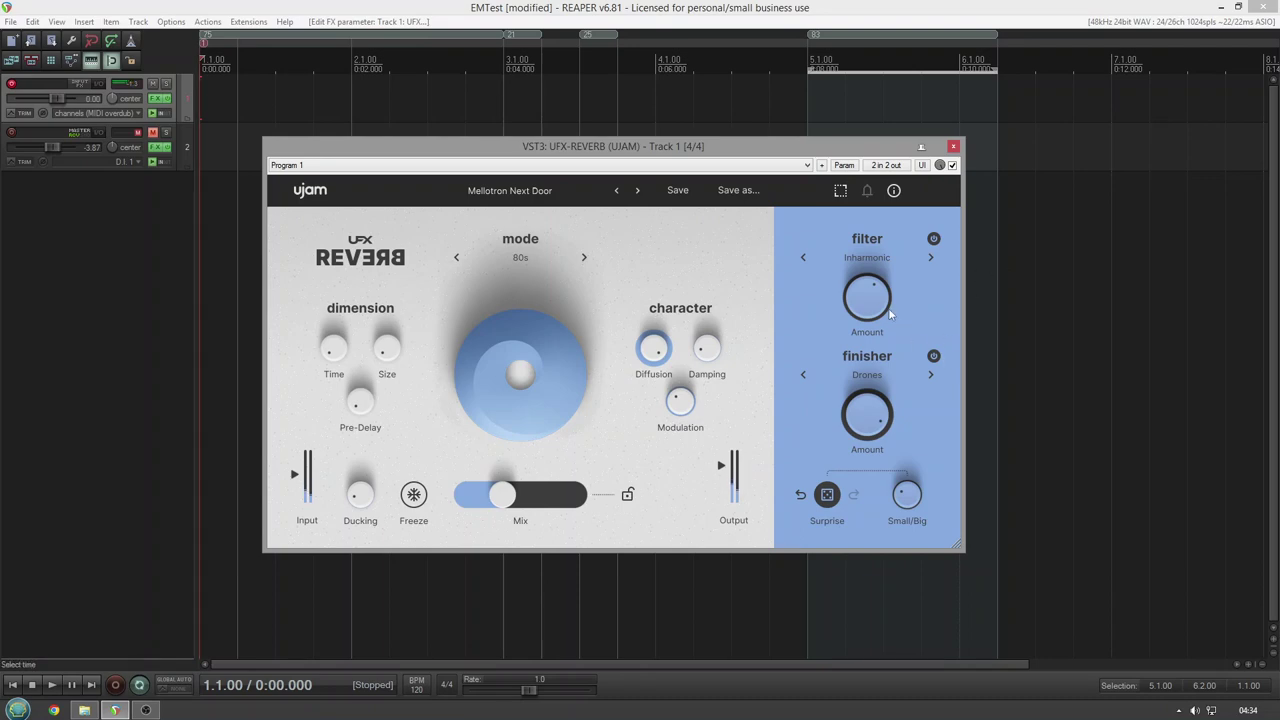
{"action": "left_click_drag", "start_coordinate": [872, 306], "coordinate": [867, 272]}
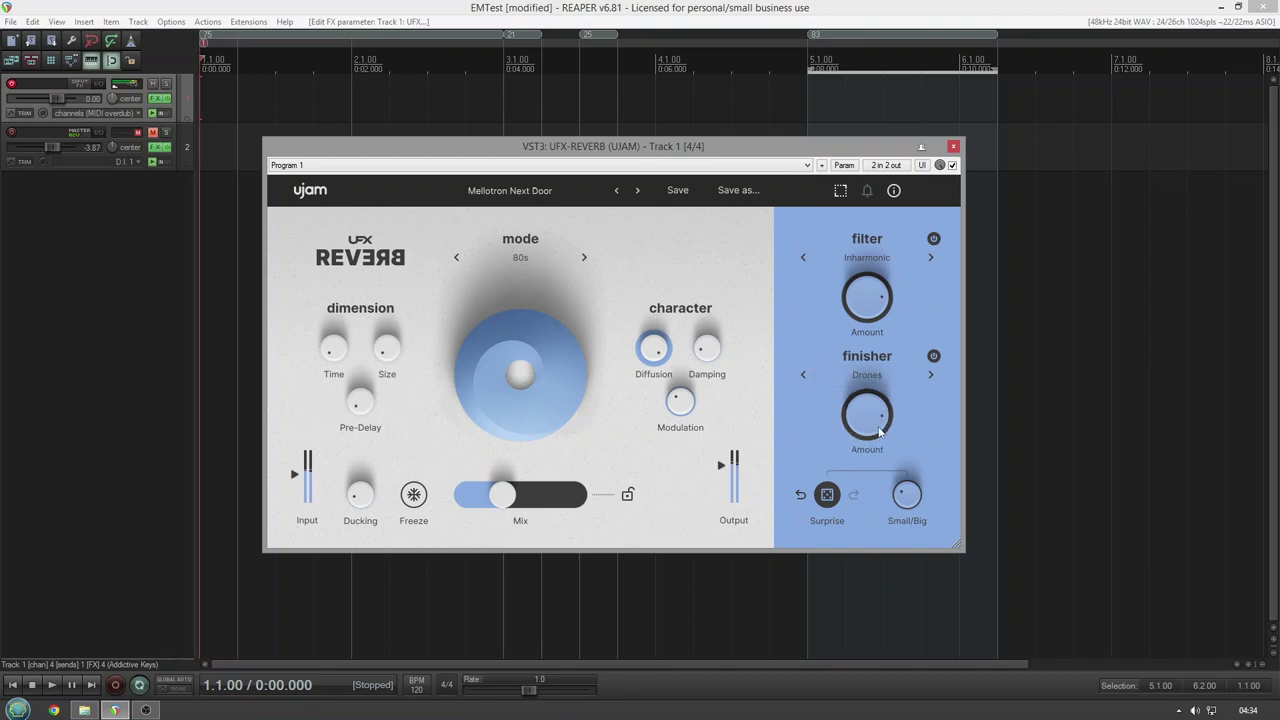
Load the factory Creative preset Velvet Echoes.
{"action": "left_click", "coordinate": [578, 188]}
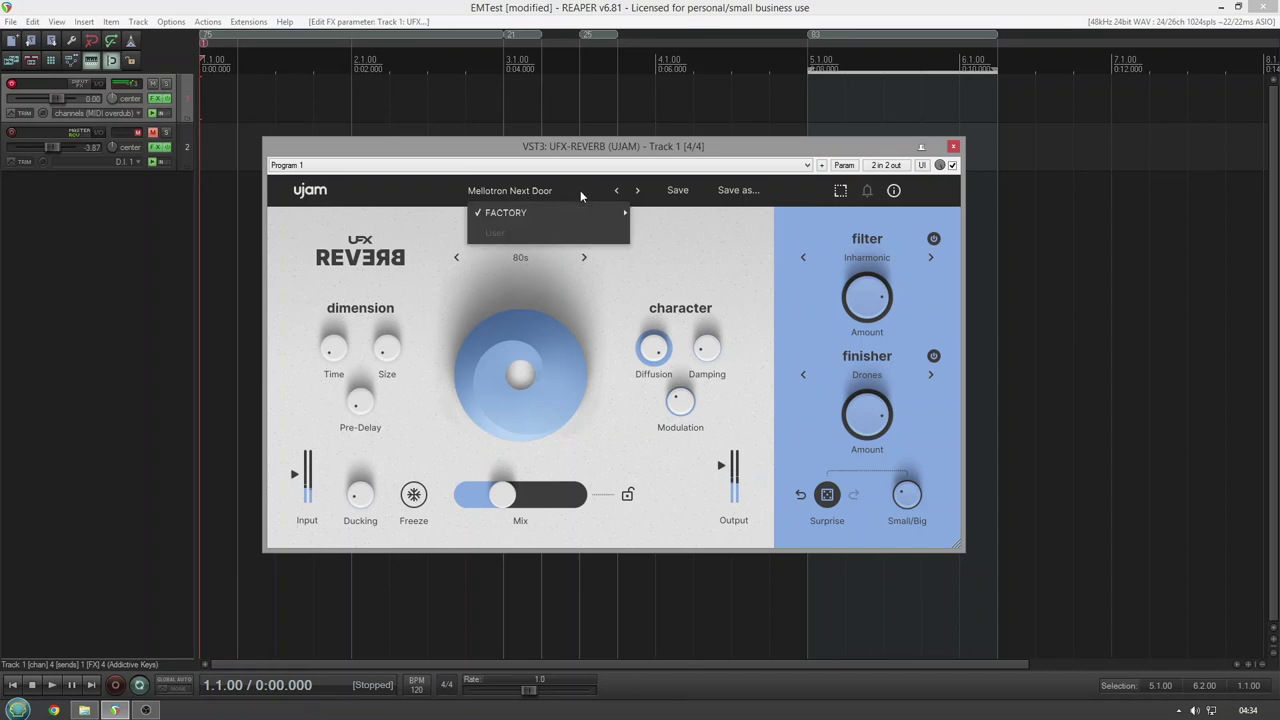
{"action": "mouse_move", "coordinate": [599, 208]}
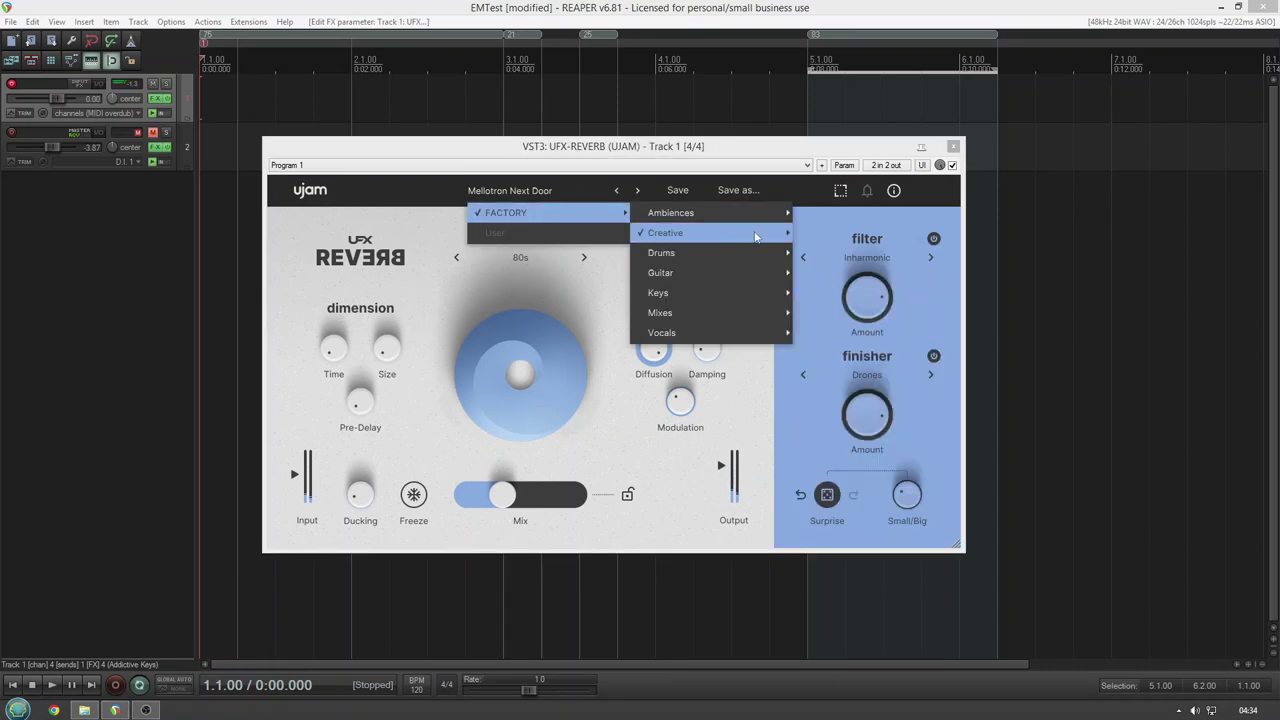
{"action": "mouse_move", "coordinate": [690, 233]}
{"action": "left_click", "coordinate": [900, 392]}
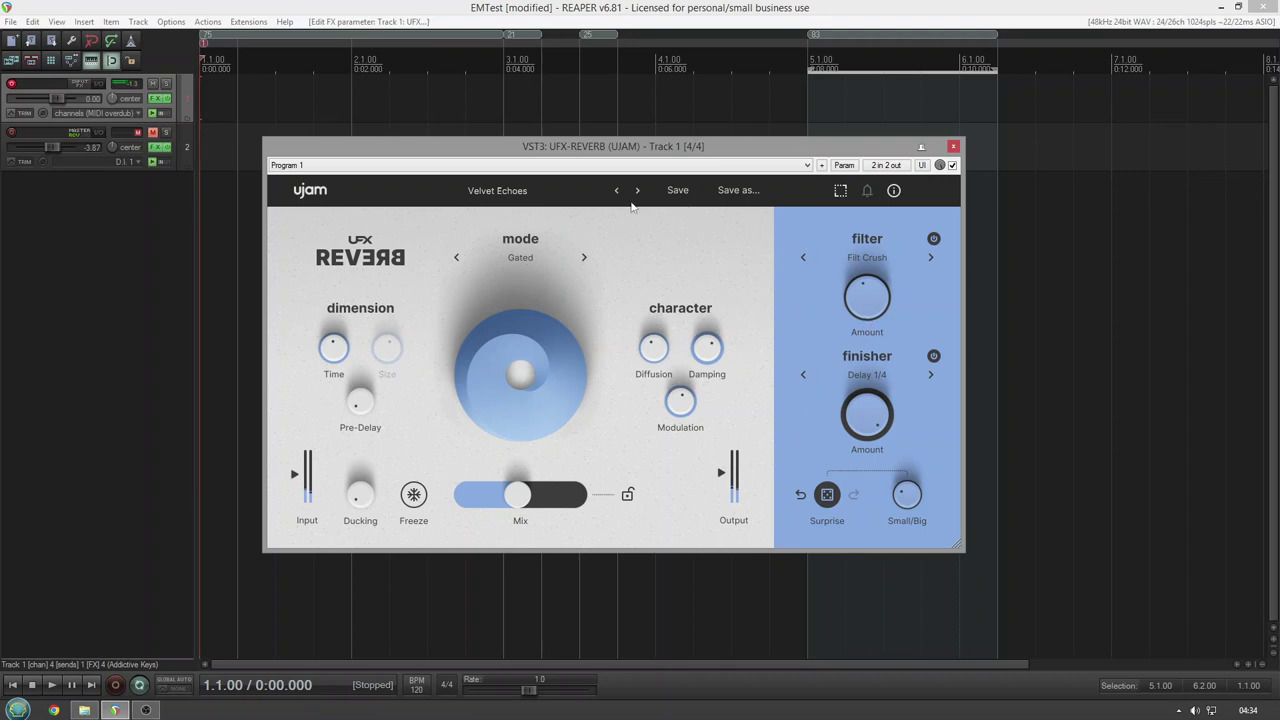
Replace the preset with Psilocybin Cloud from the factory Creative group.
{"action": "left_click", "coordinate": [545, 190]}
{"action": "mouse_move", "coordinate": [603, 213]}
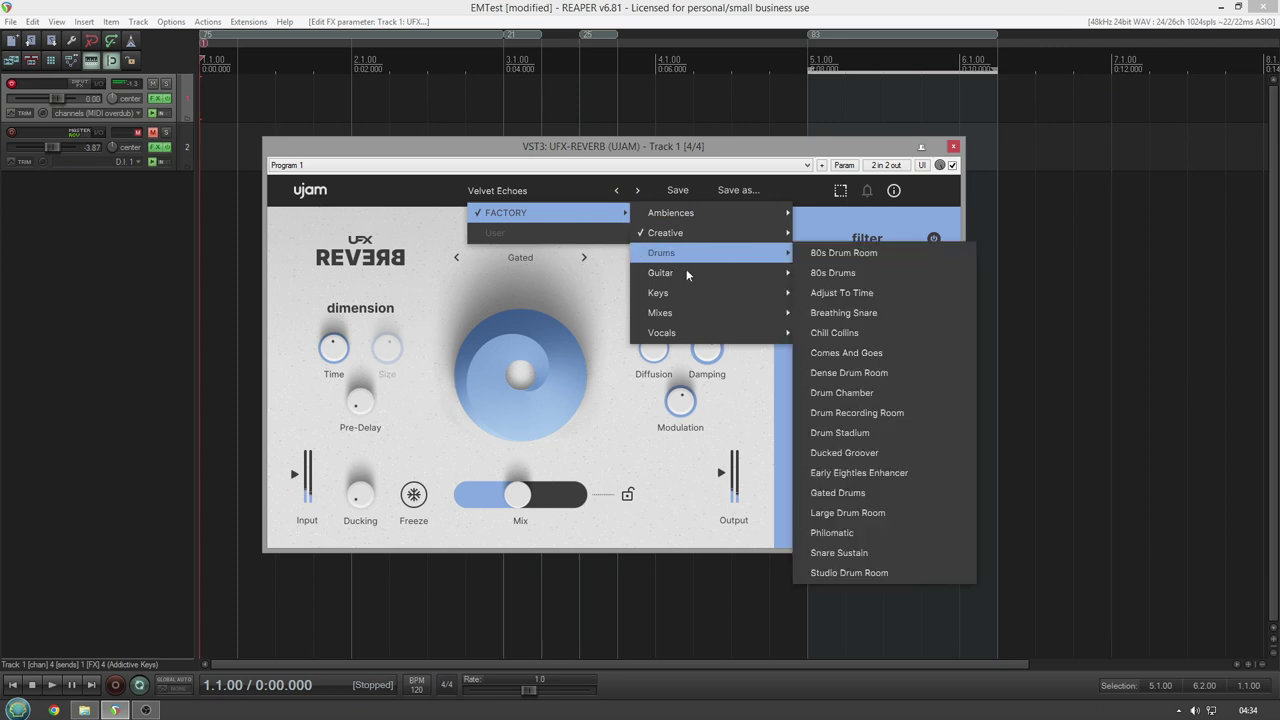
{"action": "mouse_move", "coordinate": [742, 240]}
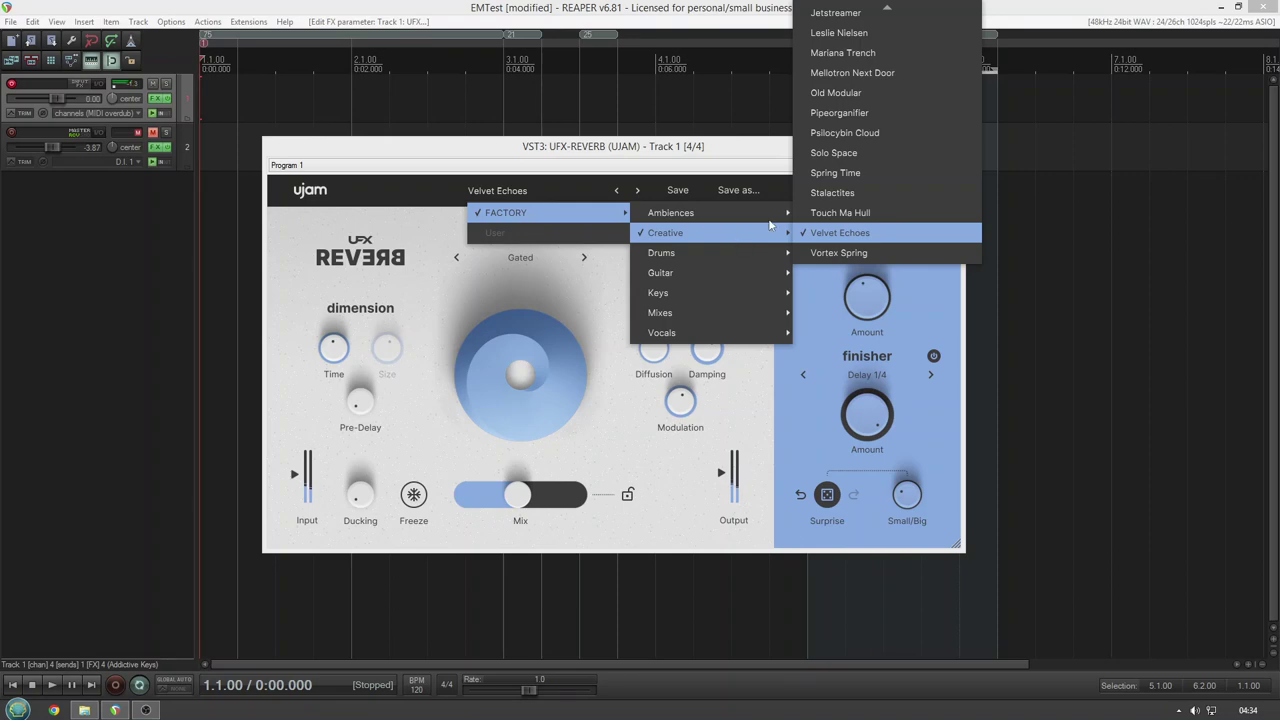
{"action": "left_click", "coordinate": [855, 133]}
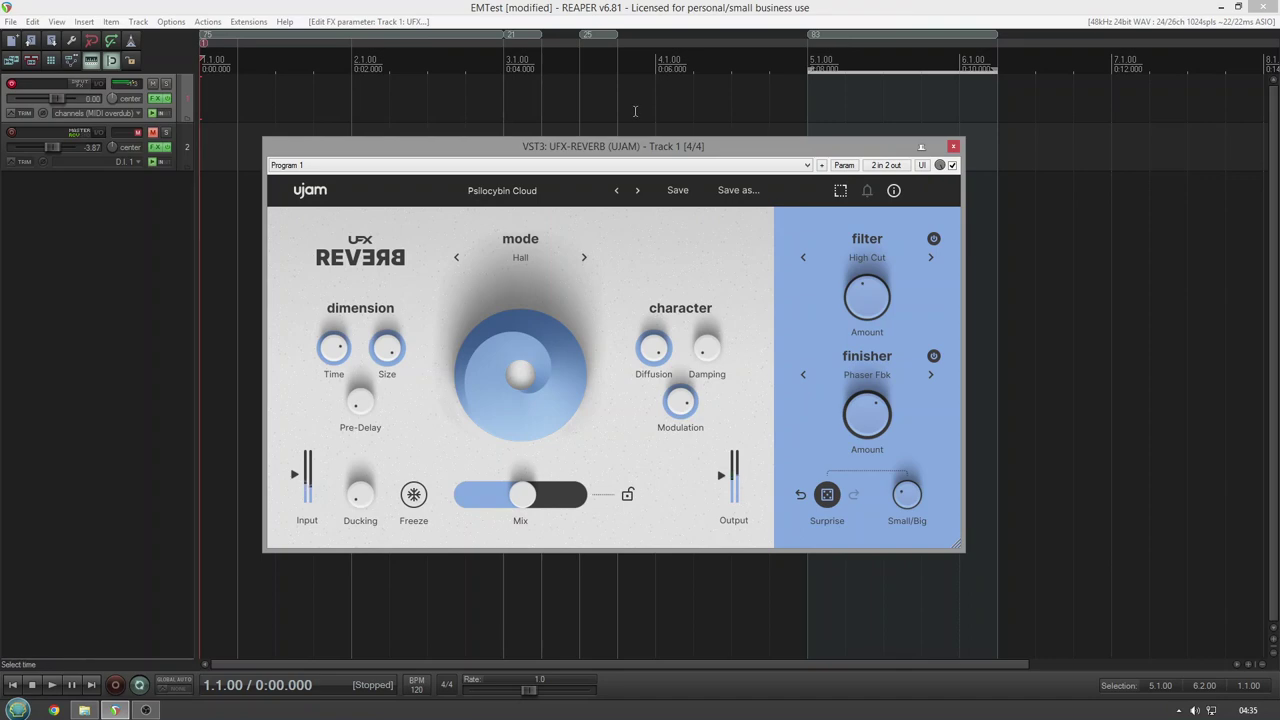
Load the factory Keys preset 60s Modular Reverb and raise its Mix to slightly above half.
{"action": "left_click", "coordinate": [536, 192]}
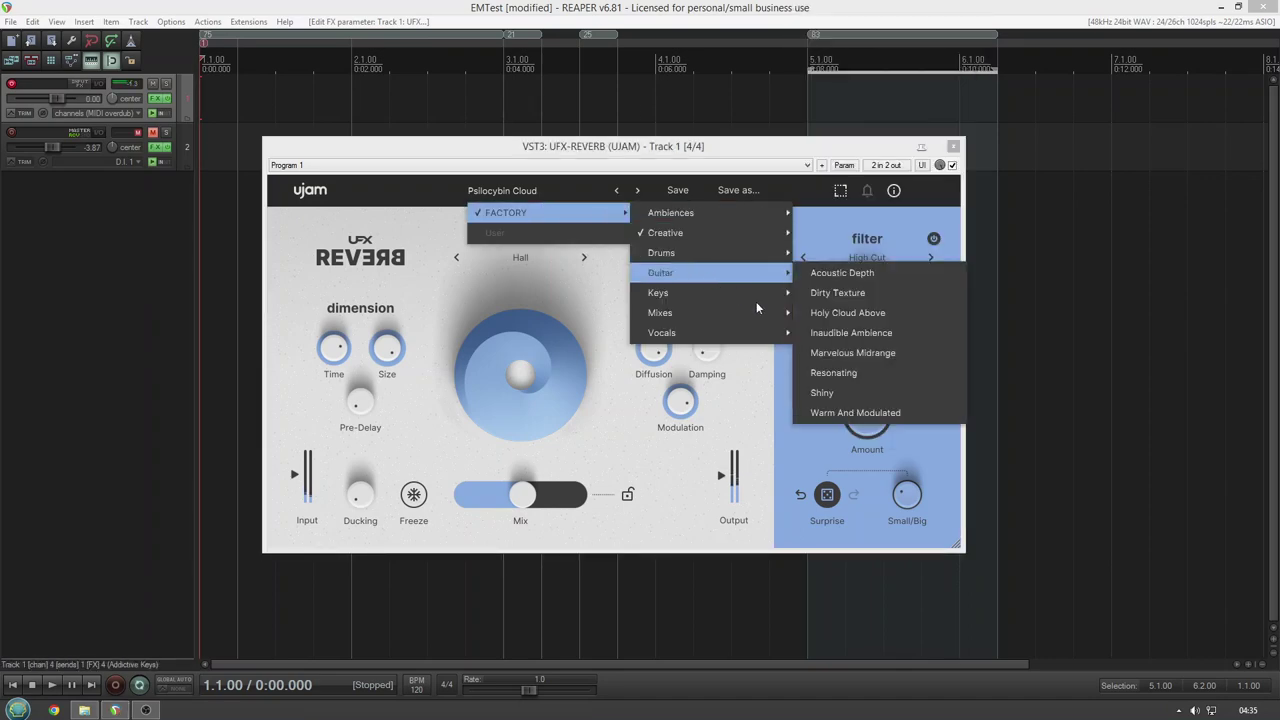
{"action": "mouse_move", "coordinate": [757, 303]}
{"action": "left_click", "coordinate": [840, 299]}
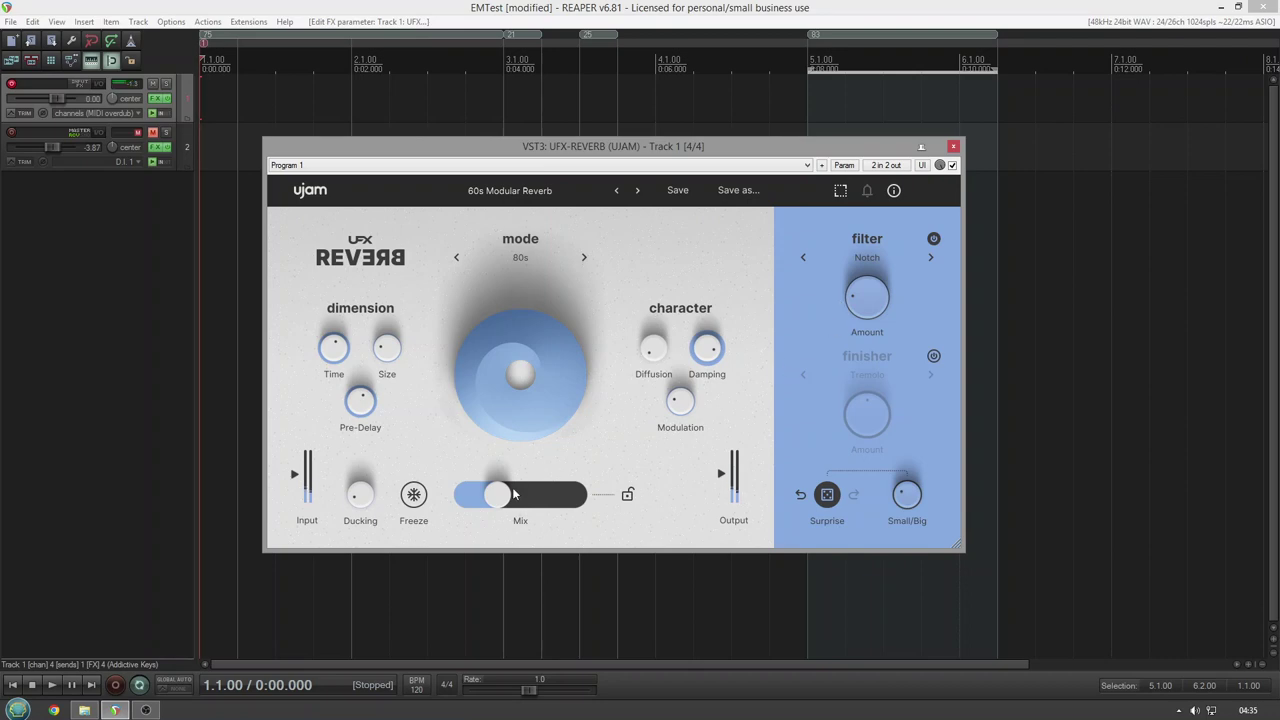
{"action": "left_click_drag", "start_coordinate": [514, 495], "coordinate": [555, 500]}
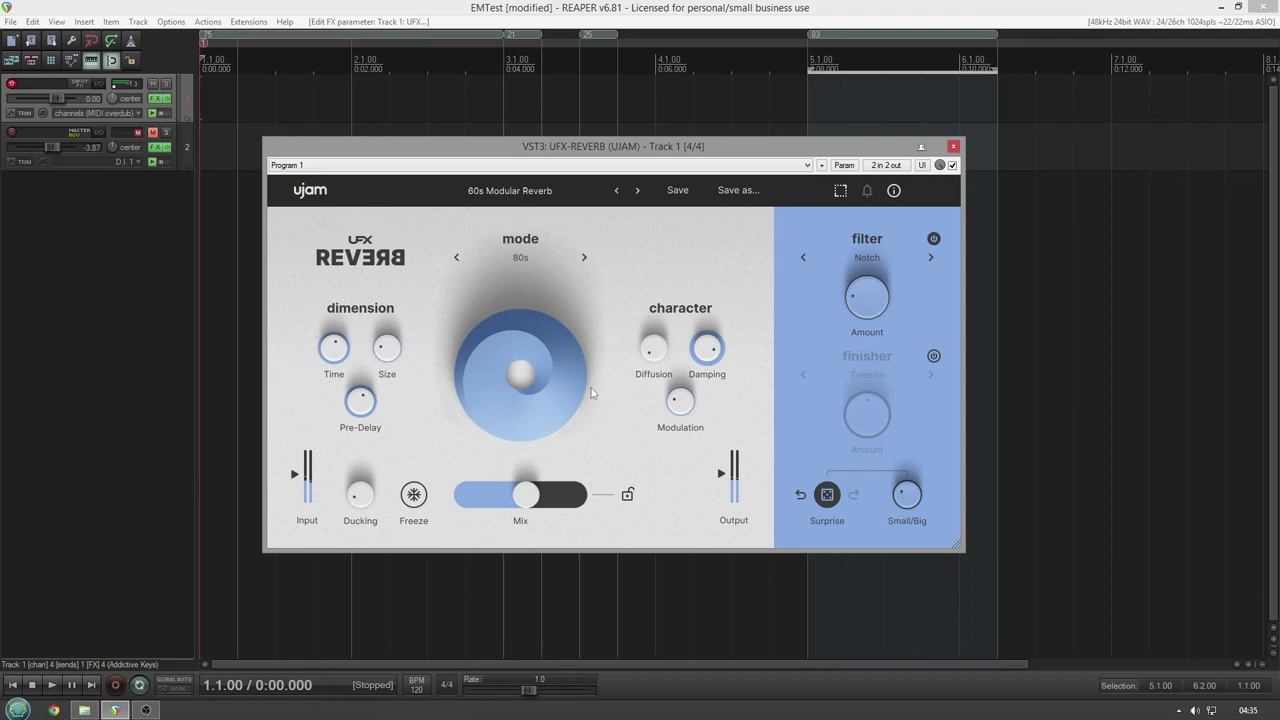
Load the factory Keys preset Piano Chamber and raise its Mix to about 60 %.
{"action": "left_click", "coordinate": [536, 195]}
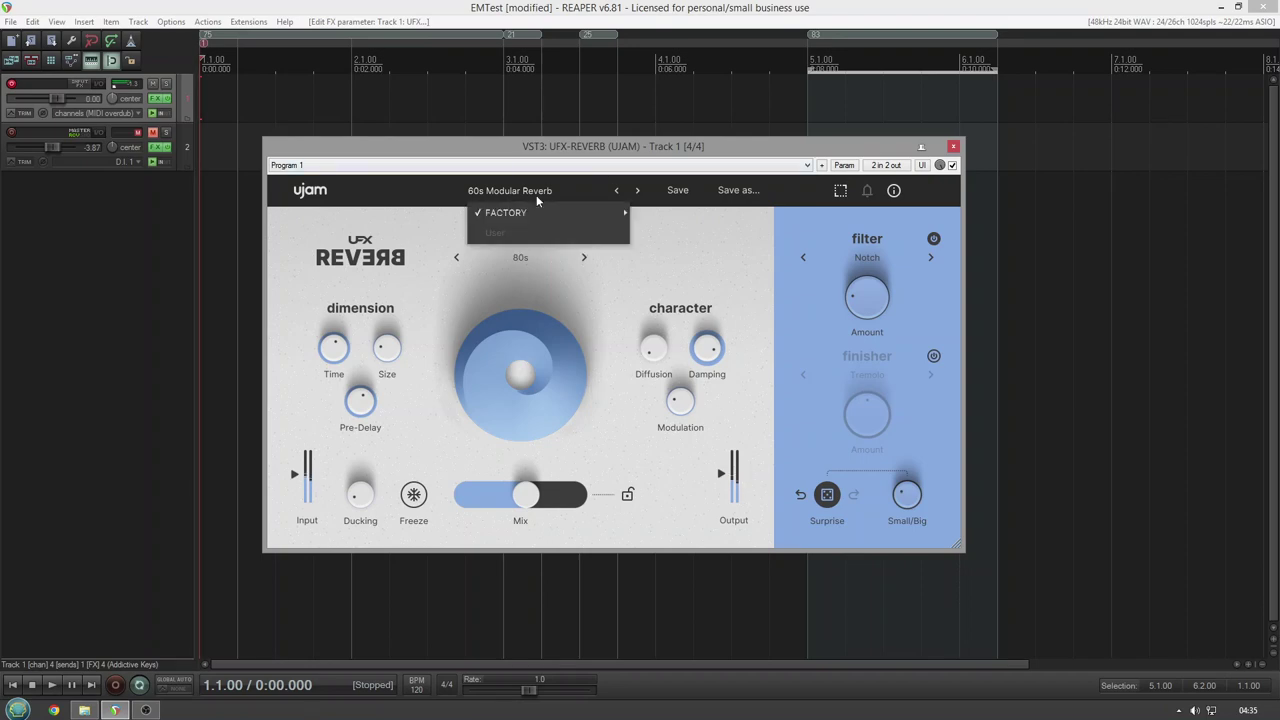
{"action": "mouse_move", "coordinate": [561, 216]}
{"action": "mouse_move", "coordinate": [692, 296]}
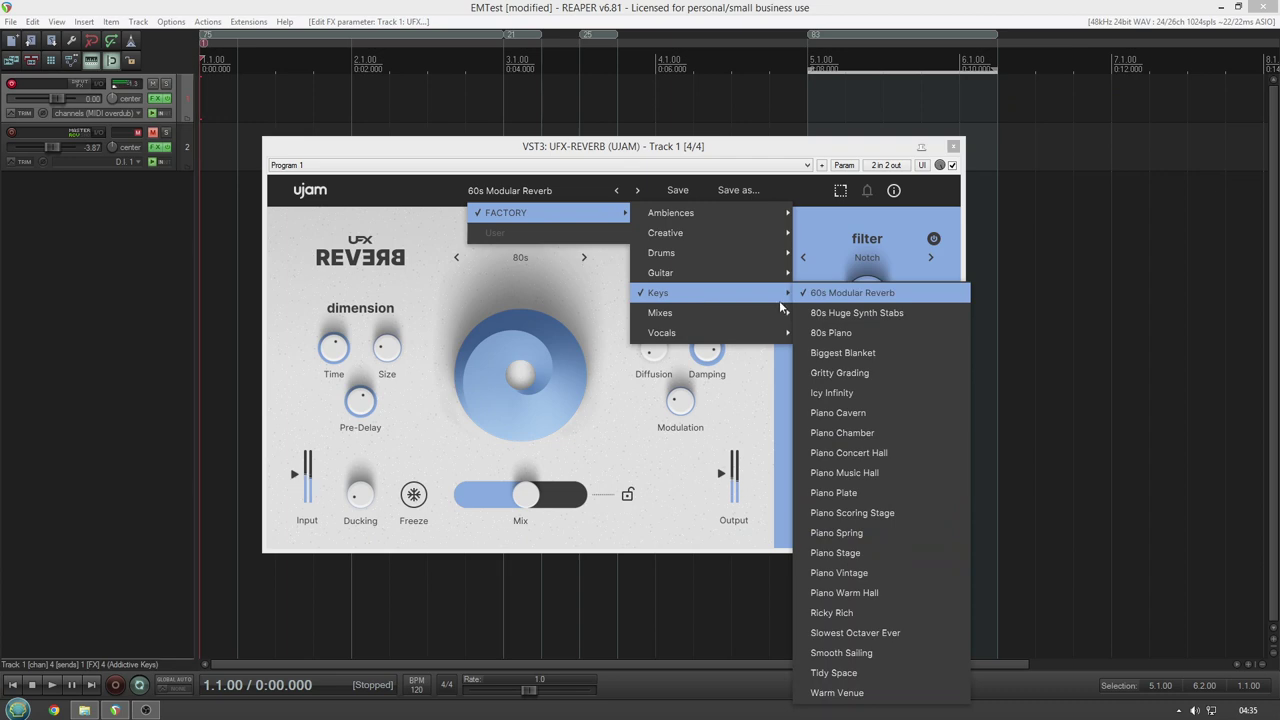
{"action": "left_click", "coordinate": [856, 428]}
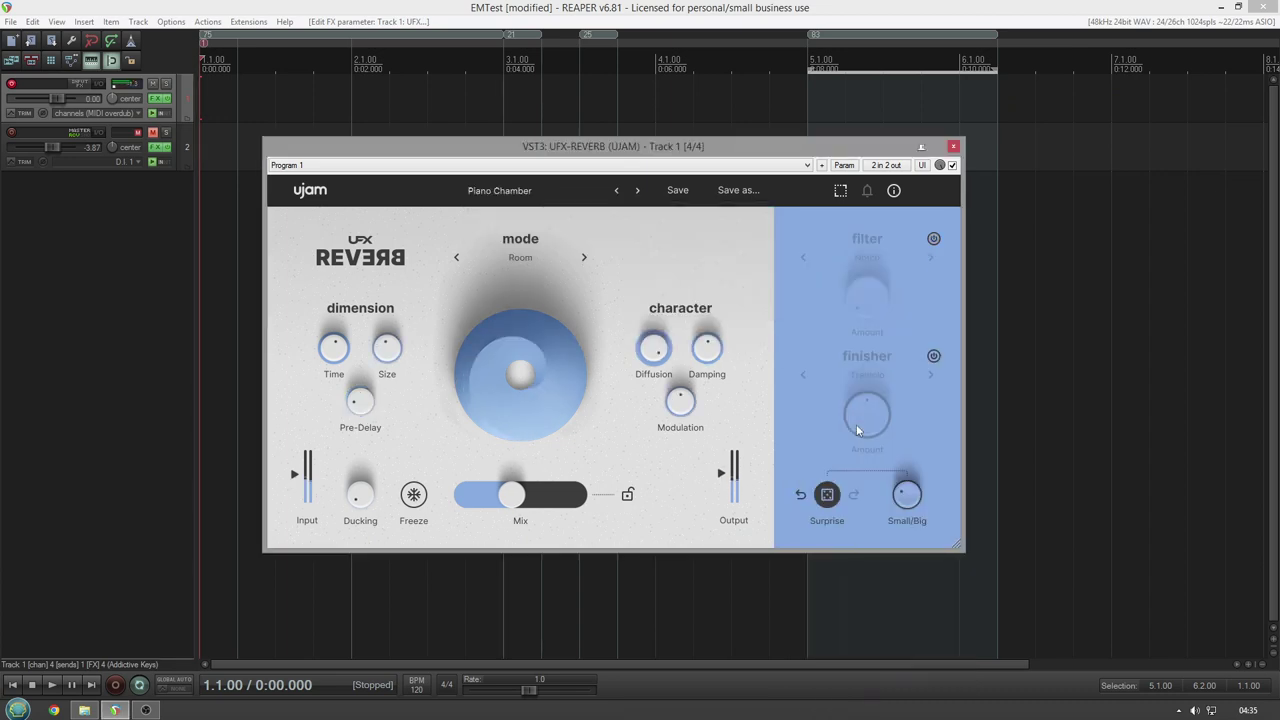
{"action": "left_click_drag", "start_coordinate": [541, 487], "coordinate": [550, 490]}
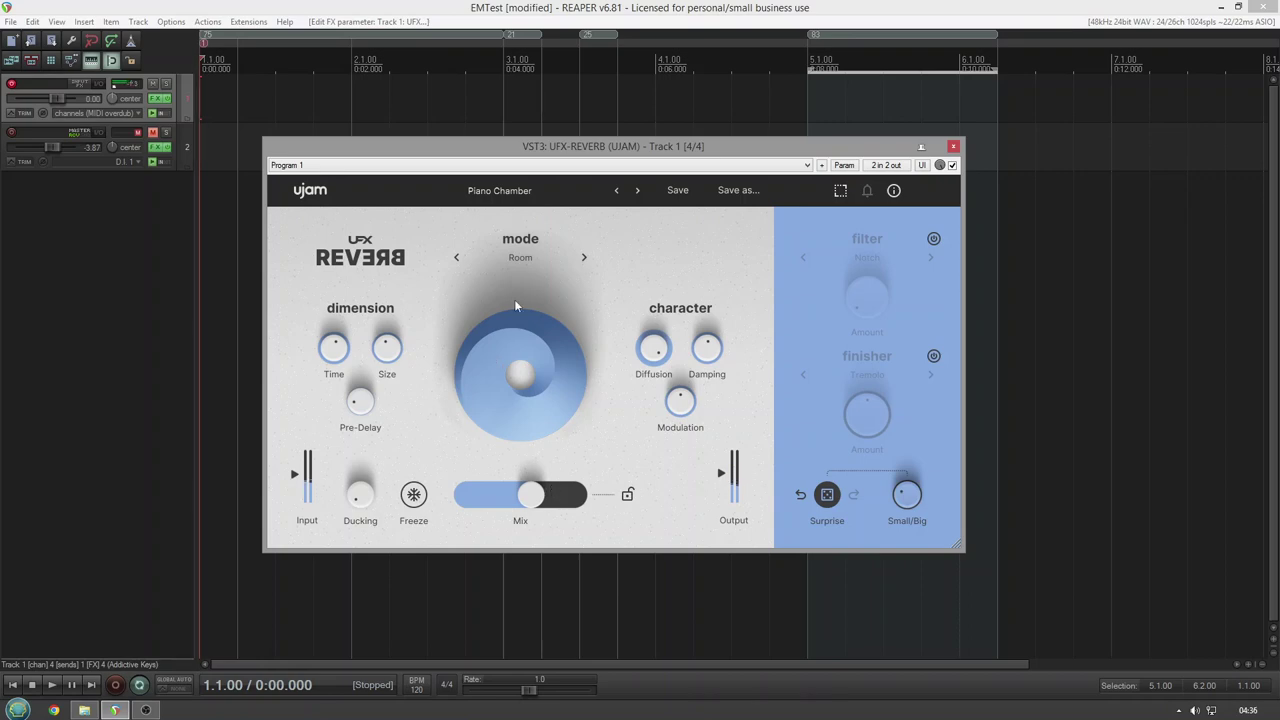
Load the factory Keys preset Piano Spring.
{"action": "left_click", "coordinate": [534, 188]}
{"action": "mouse_move", "coordinate": [545, 212]}
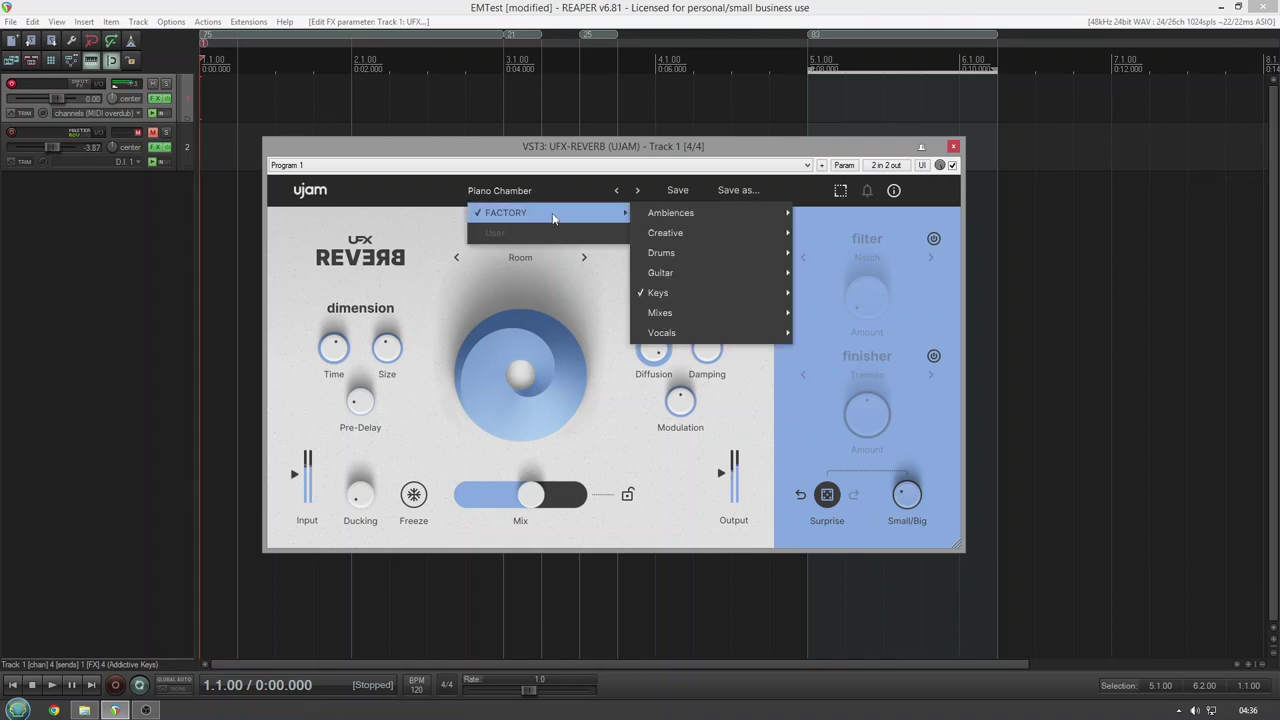
{"action": "mouse_move", "coordinate": [679, 296]}
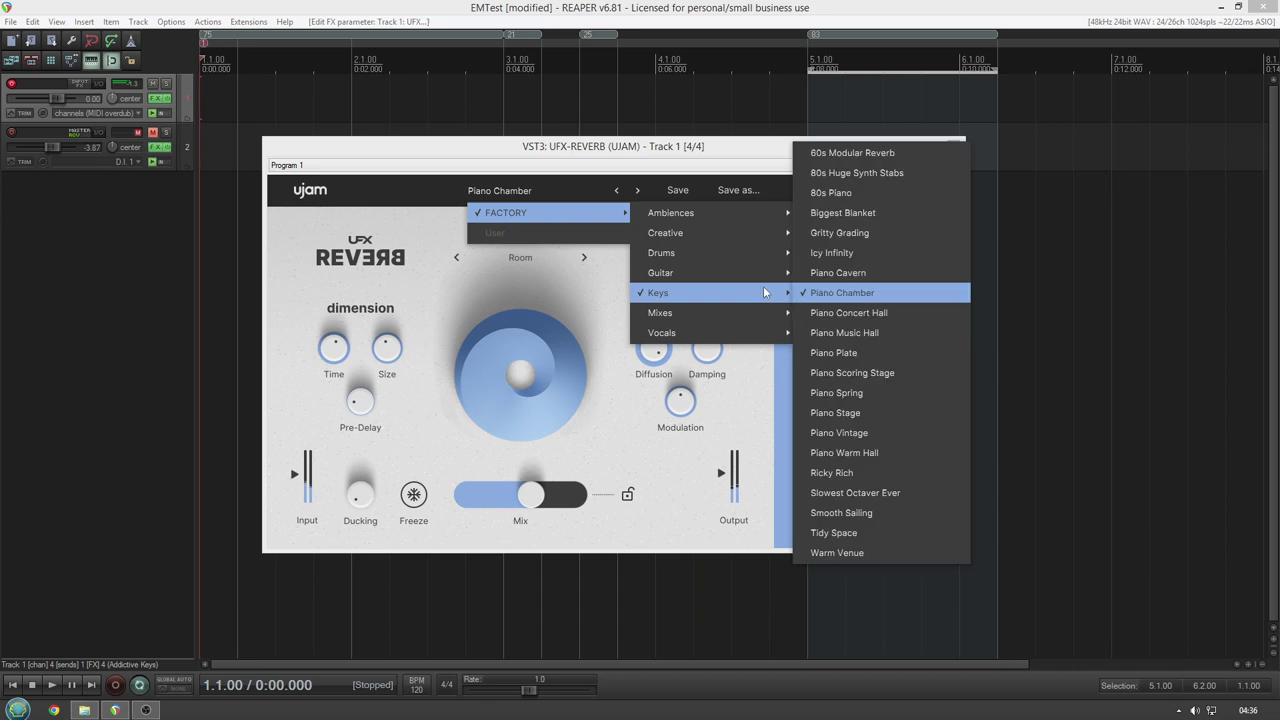
{"action": "left_click", "coordinate": [884, 390]}
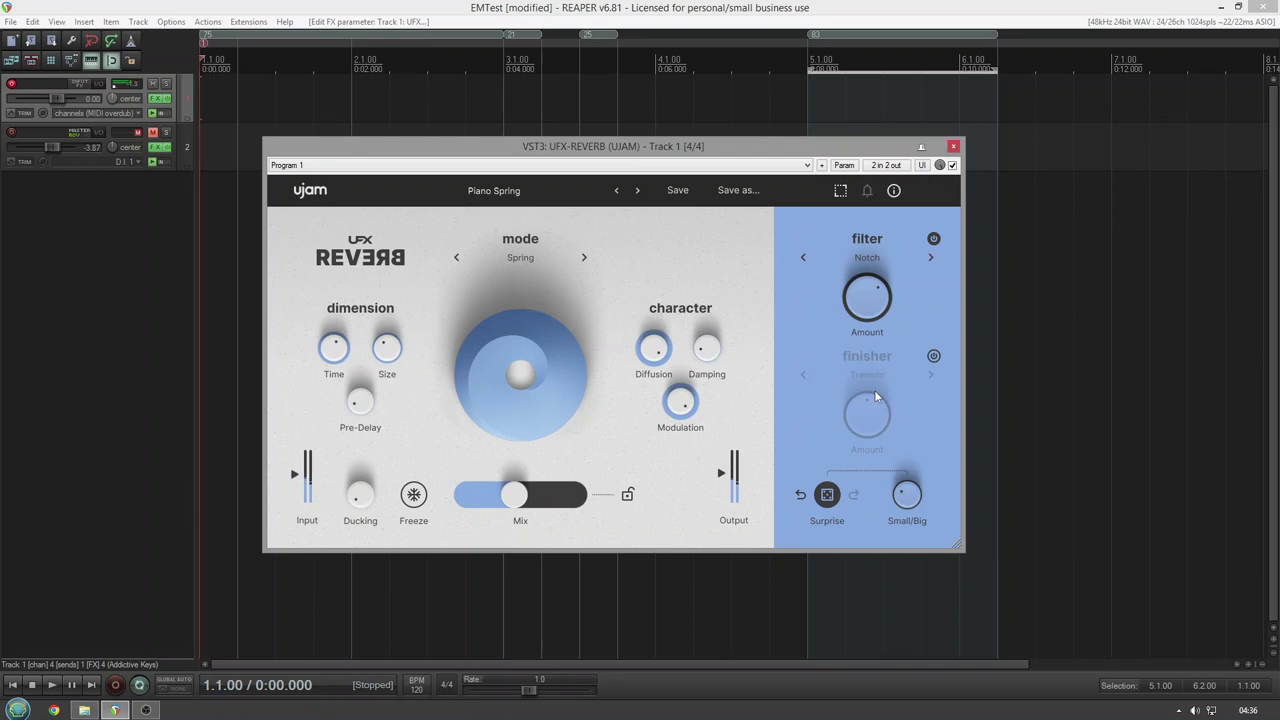
Replace the preset with Piano Warm Hall from the factory Keys group.
{"action": "left_click", "coordinate": [542, 190]}
{"action": "mouse_move", "coordinate": [628, 213]}
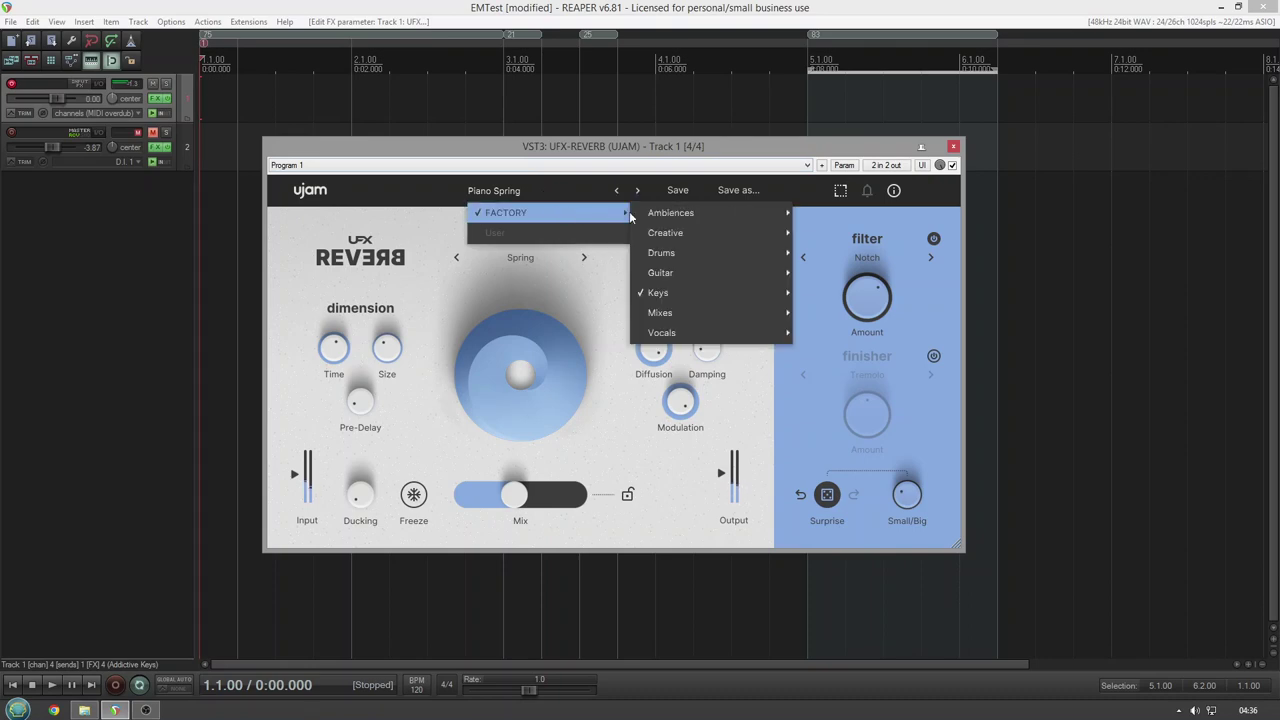
{"action": "mouse_move", "coordinate": [712, 294]}
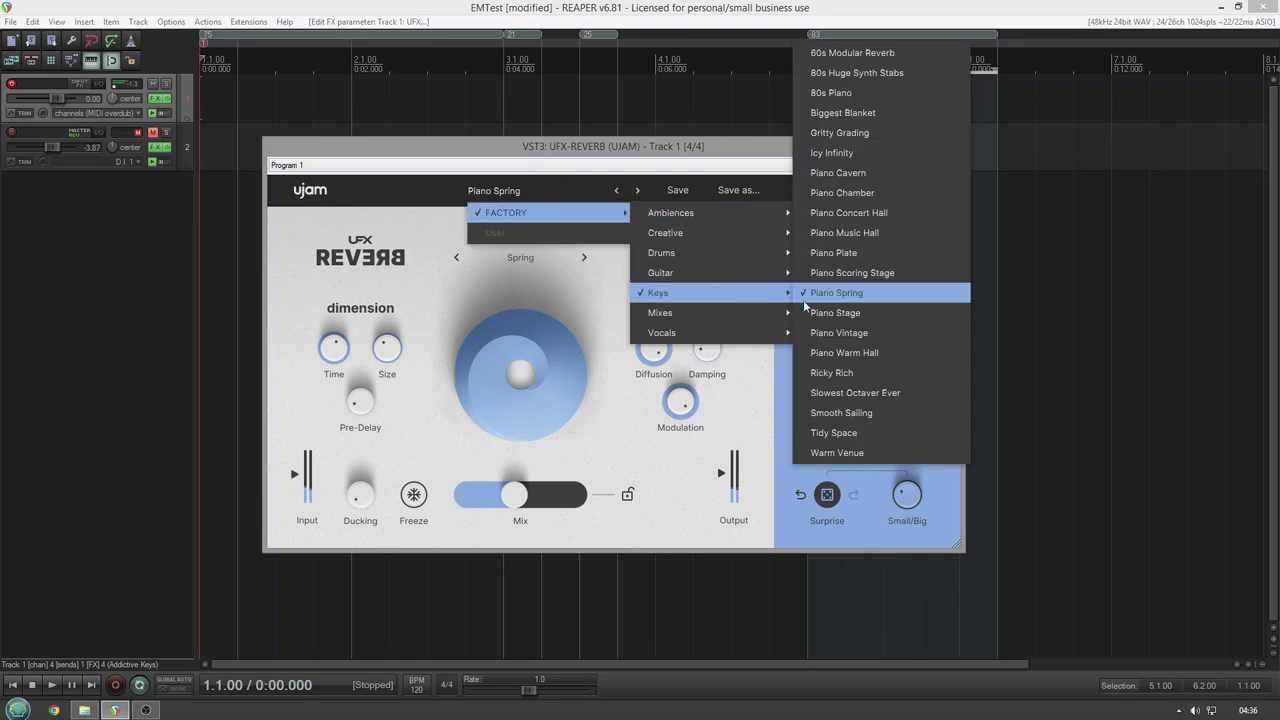
{"action": "left_click", "coordinate": [846, 351]}
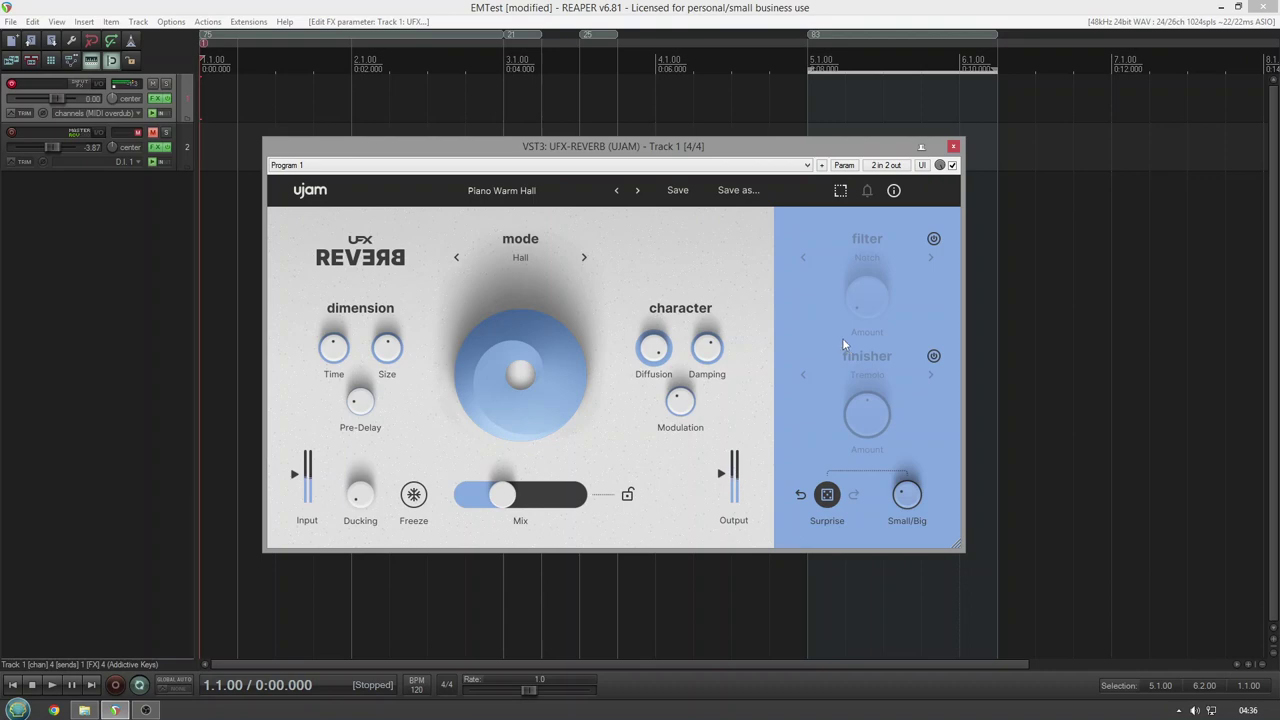
Raise the Mix of the Piano Warm Hall preset to about two thirds.
{"action": "left_click_drag", "start_coordinate": [501, 497], "coordinate": [541, 505]}
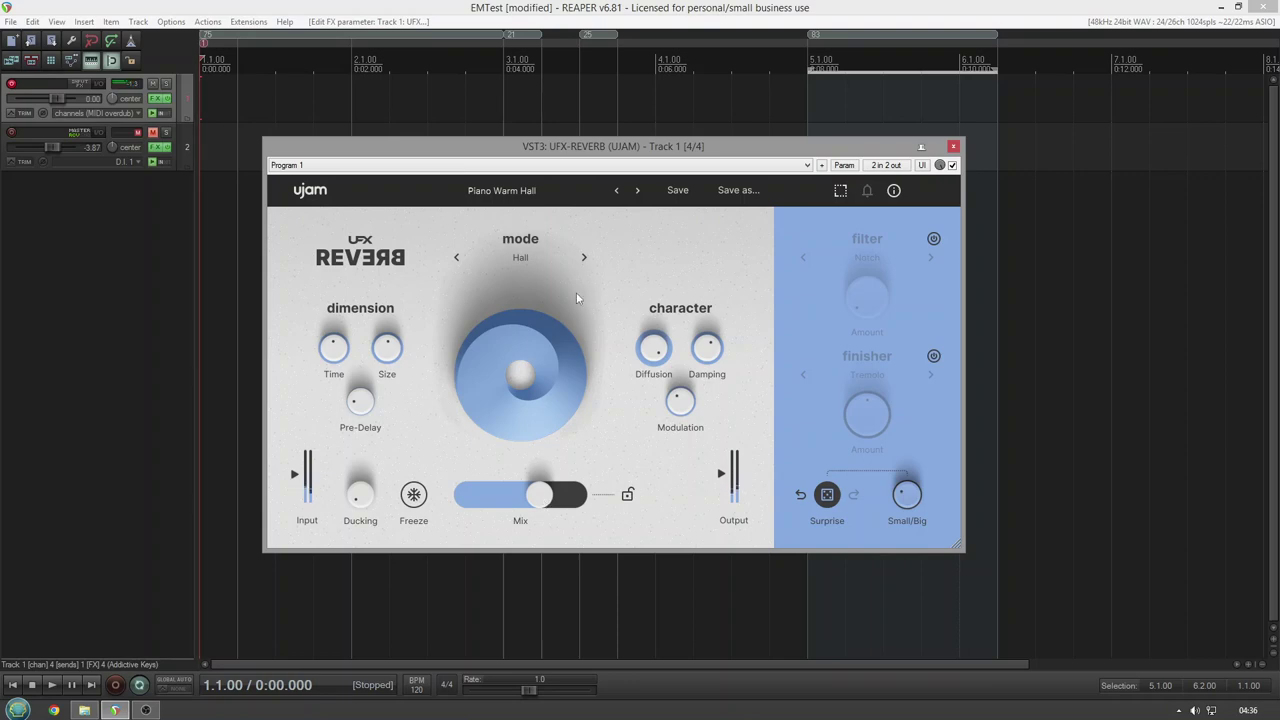
Load the factory Mixes preset Add Character and raise its Mix to about half.
{"action": "left_click", "coordinate": [530, 190]}
{"action": "mouse_move", "coordinate": [548, 221]}
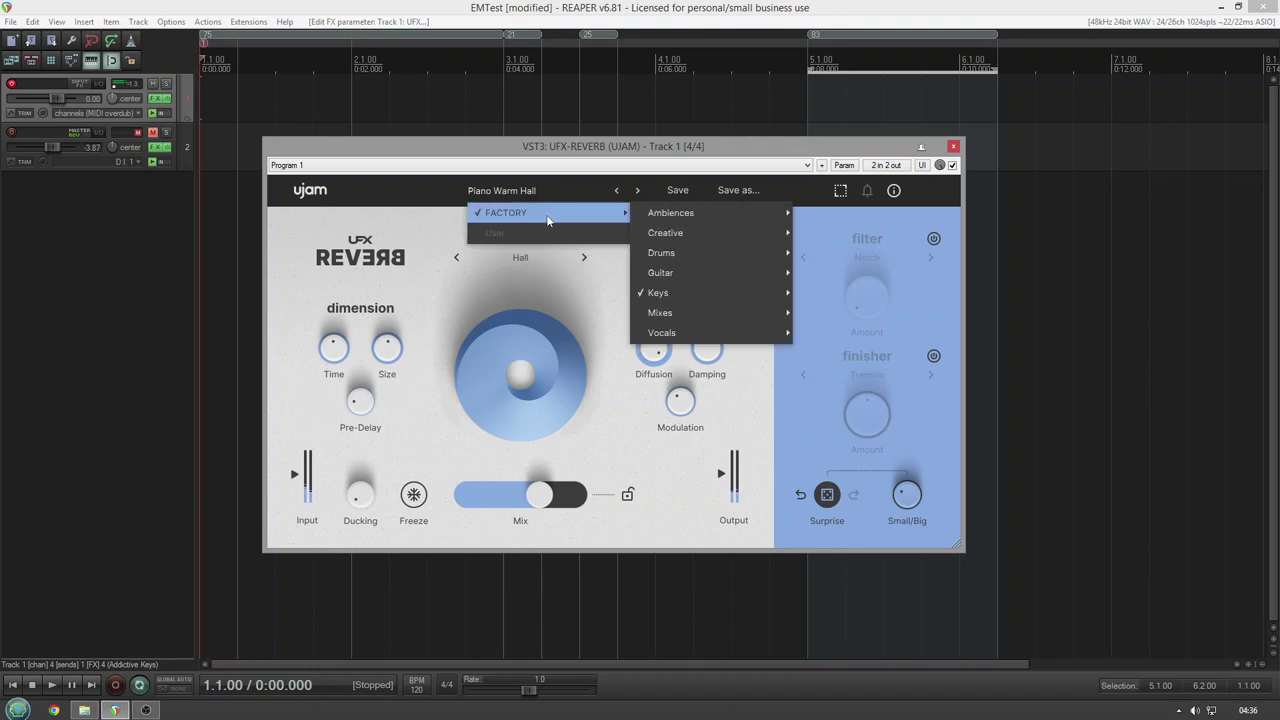
{"action": "mouse_move", "coordinate": [700, 293]}
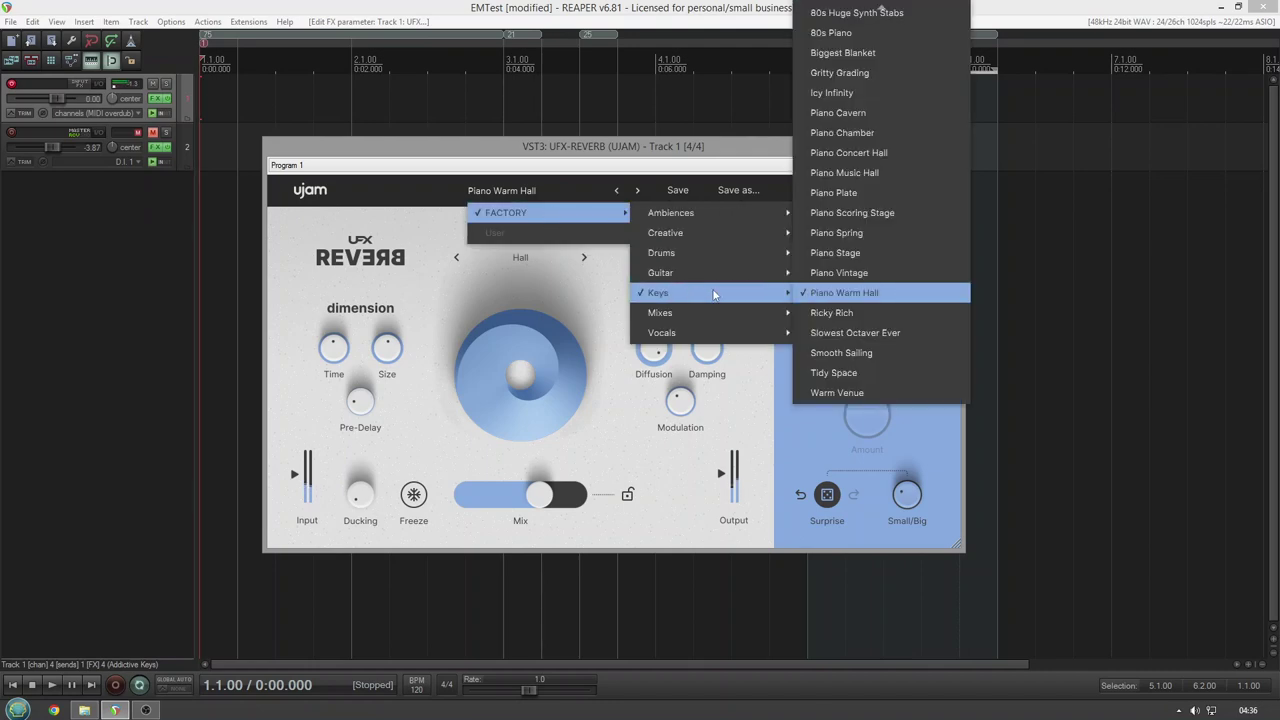
{"action": "mouse_move", "coordinate": [735, 316]}
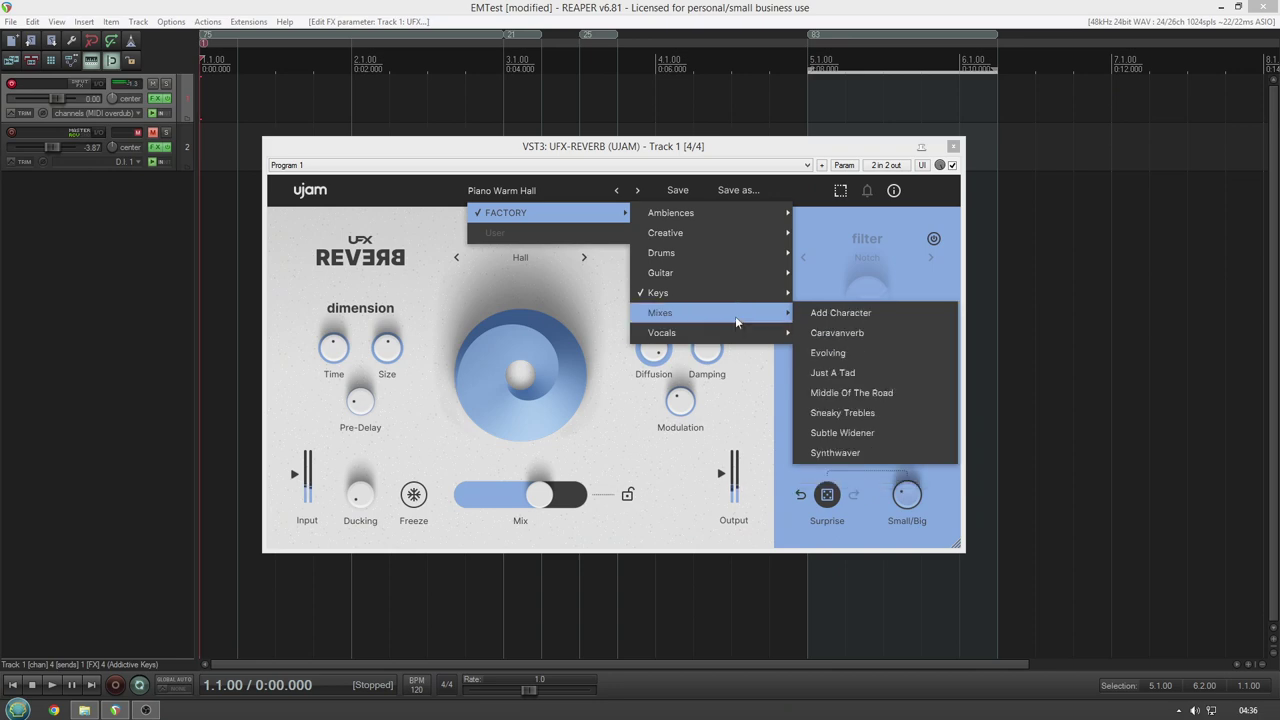
{"action": "left_click", "coordinate": [838, 316]}
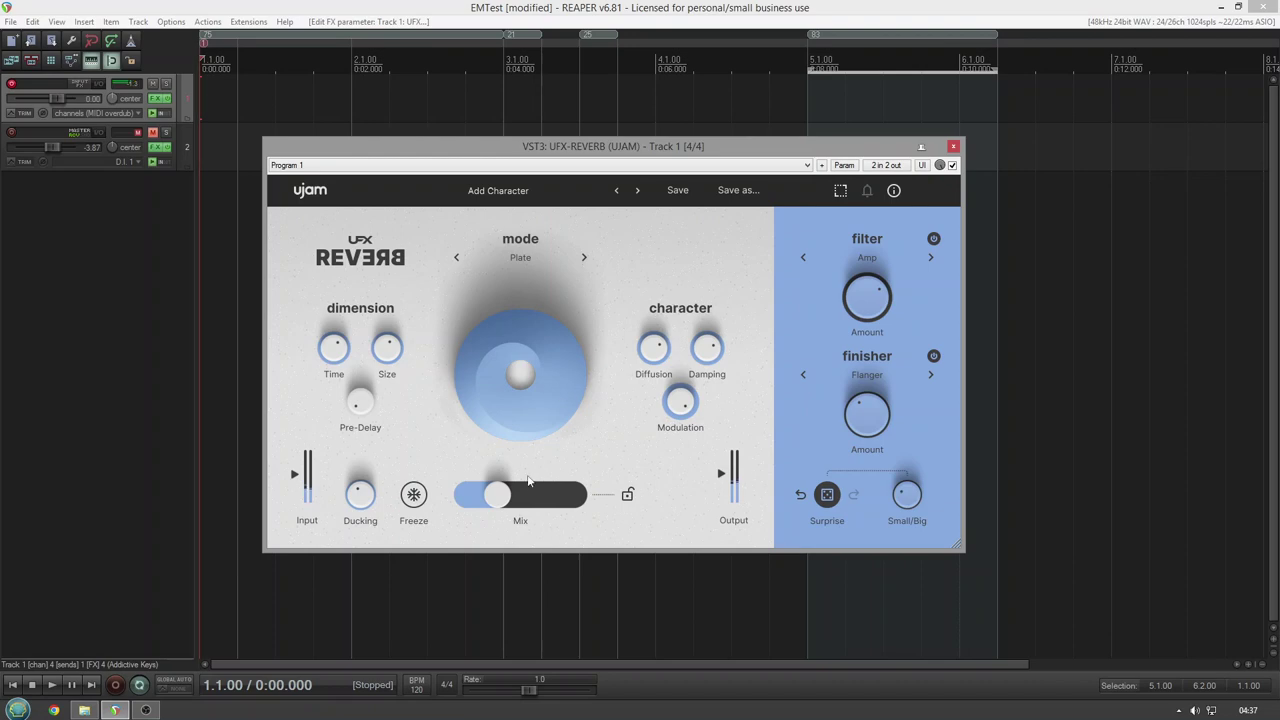
{"action": "left_click_drag", "start_coordinate": [508, 494], "coordinate": [541, 493]}
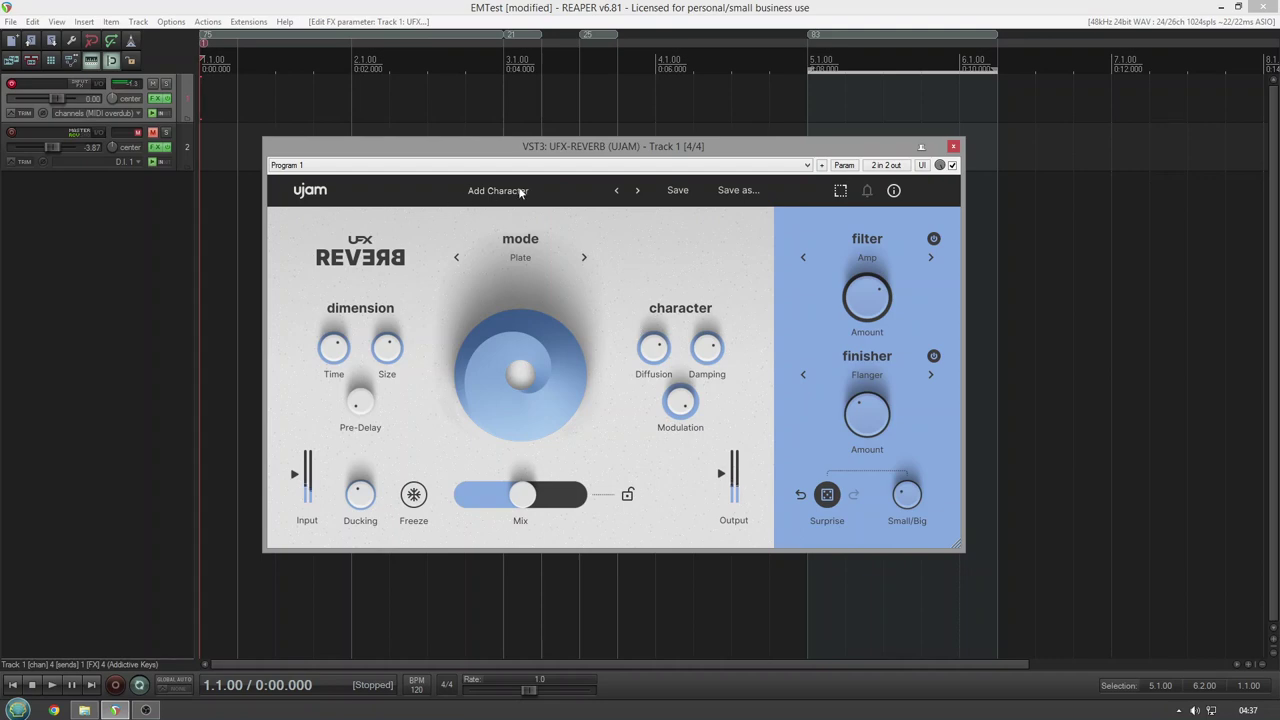
Load the factory Mixes preset Synthwaver and raise its Mix to slightly above half.
{"action": "left_click", "coordinate": [551, 193]}
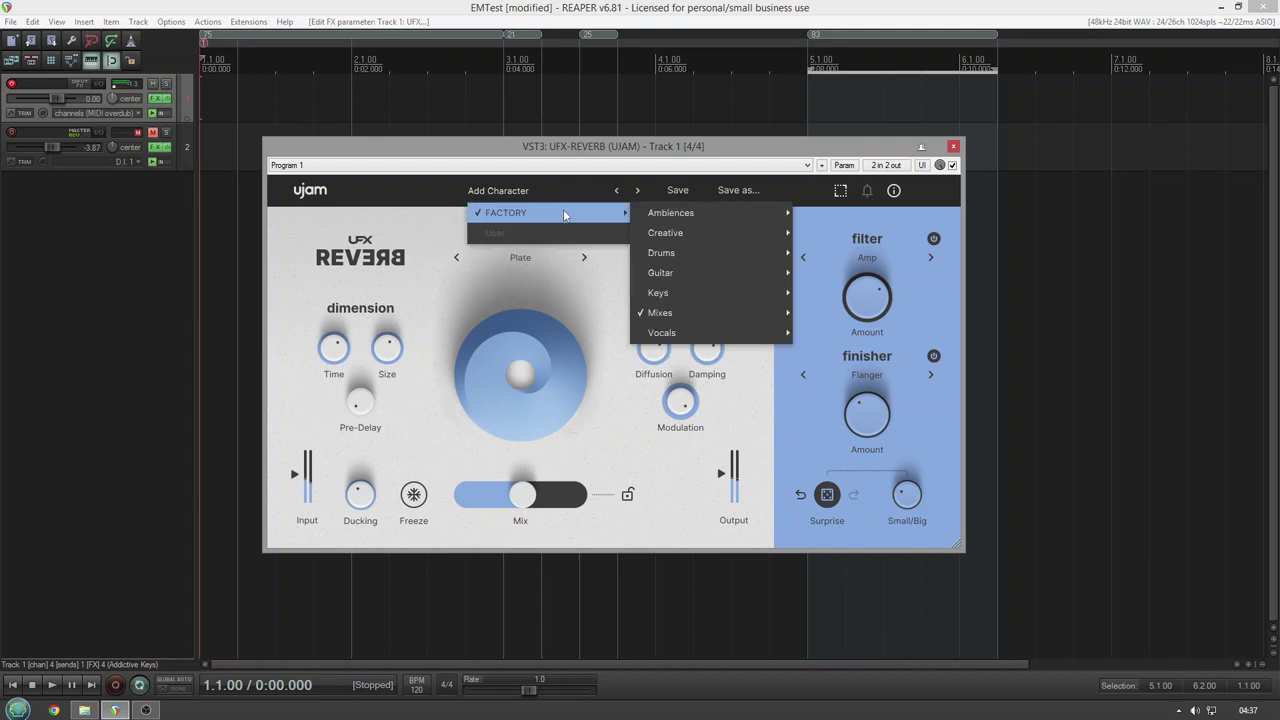
{"action": "mouse_move", "coordinate": [697, 316]}
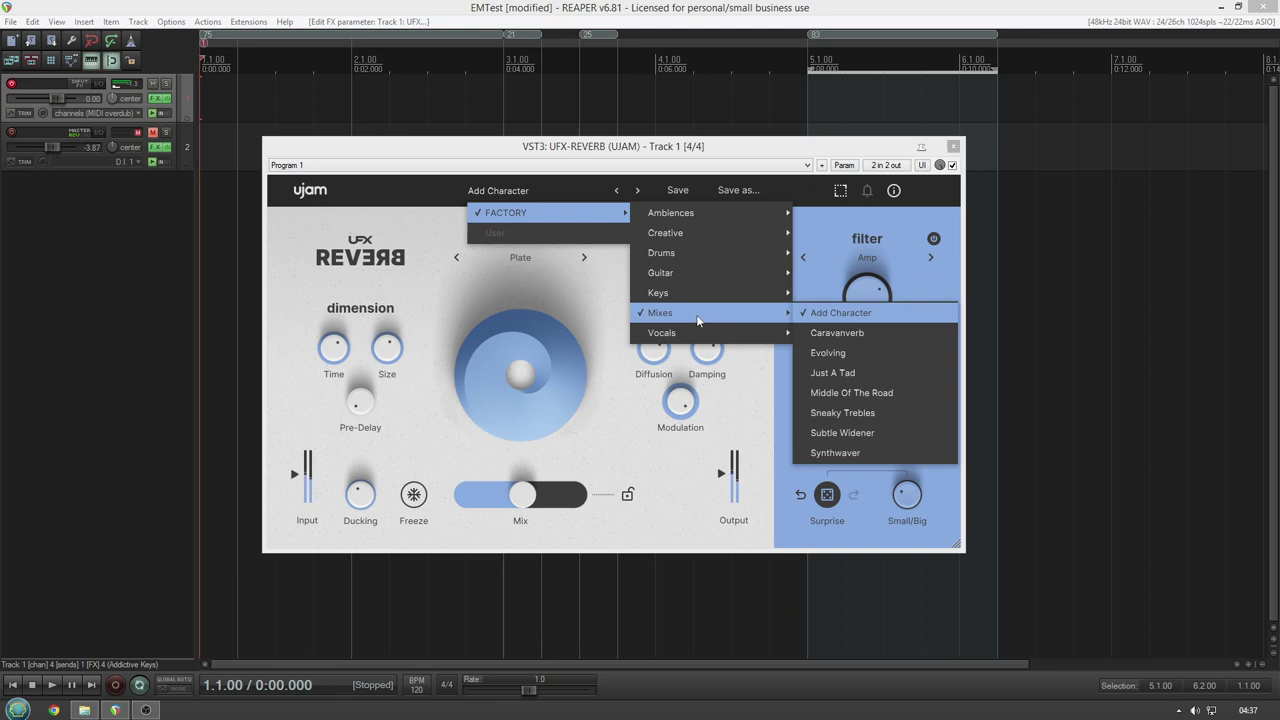
{"action": "left_click", "coordinate": [827, 453]}
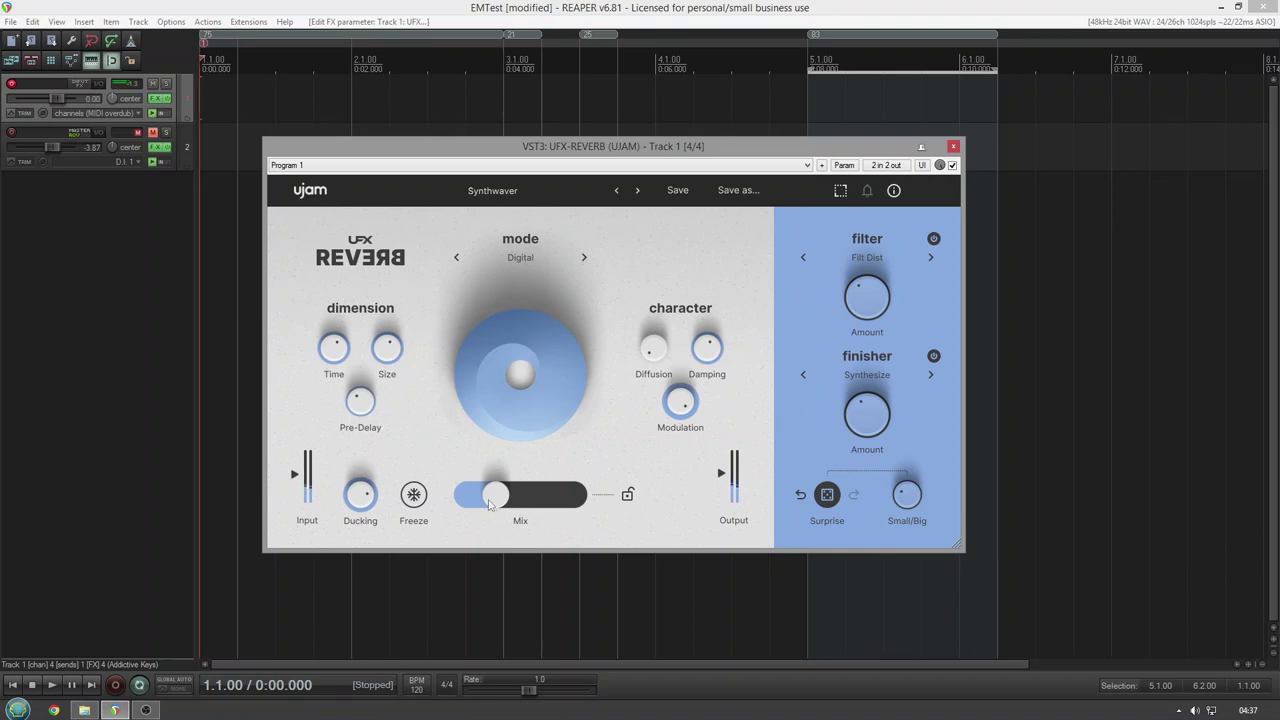
{"action": "left_click_drag", "start_coordinate": [490, 503], "coordinate": [529, 504]}
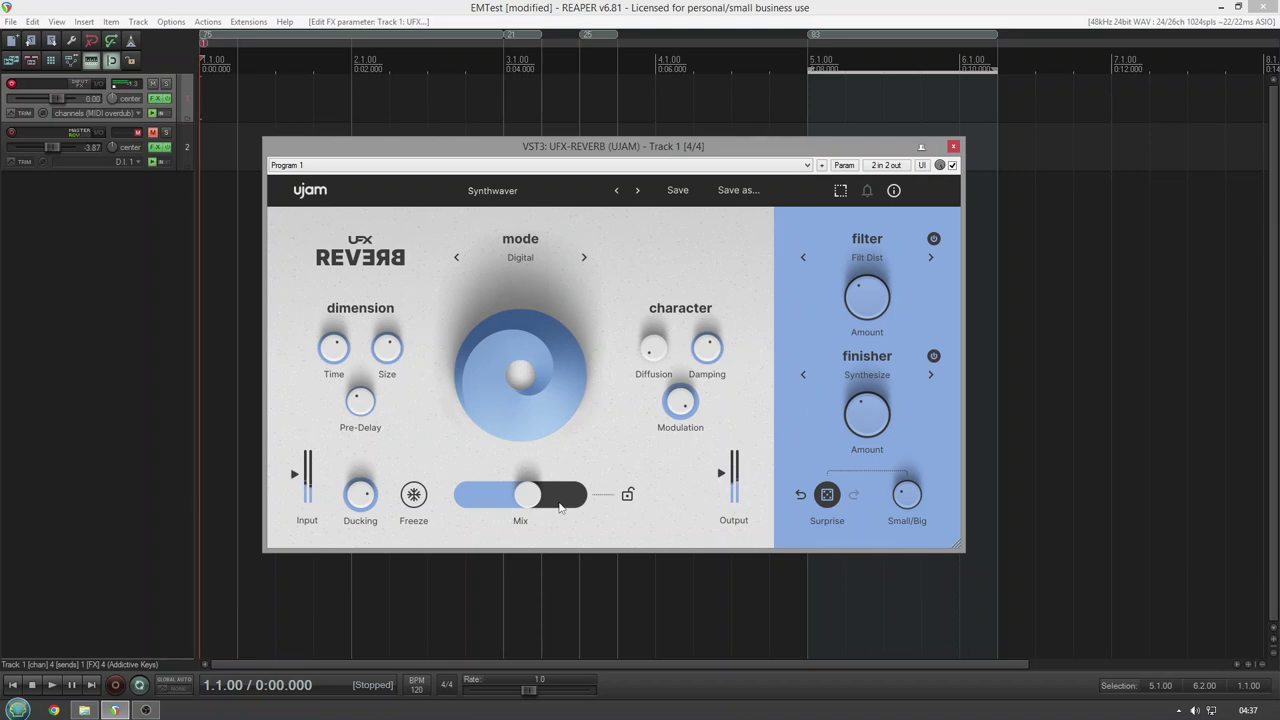
Load the factory Mixes preset Middle Of The Road and raise its Mix to nearly 60 %.
{"action": "left_click", "coordinate": [532, 195]}
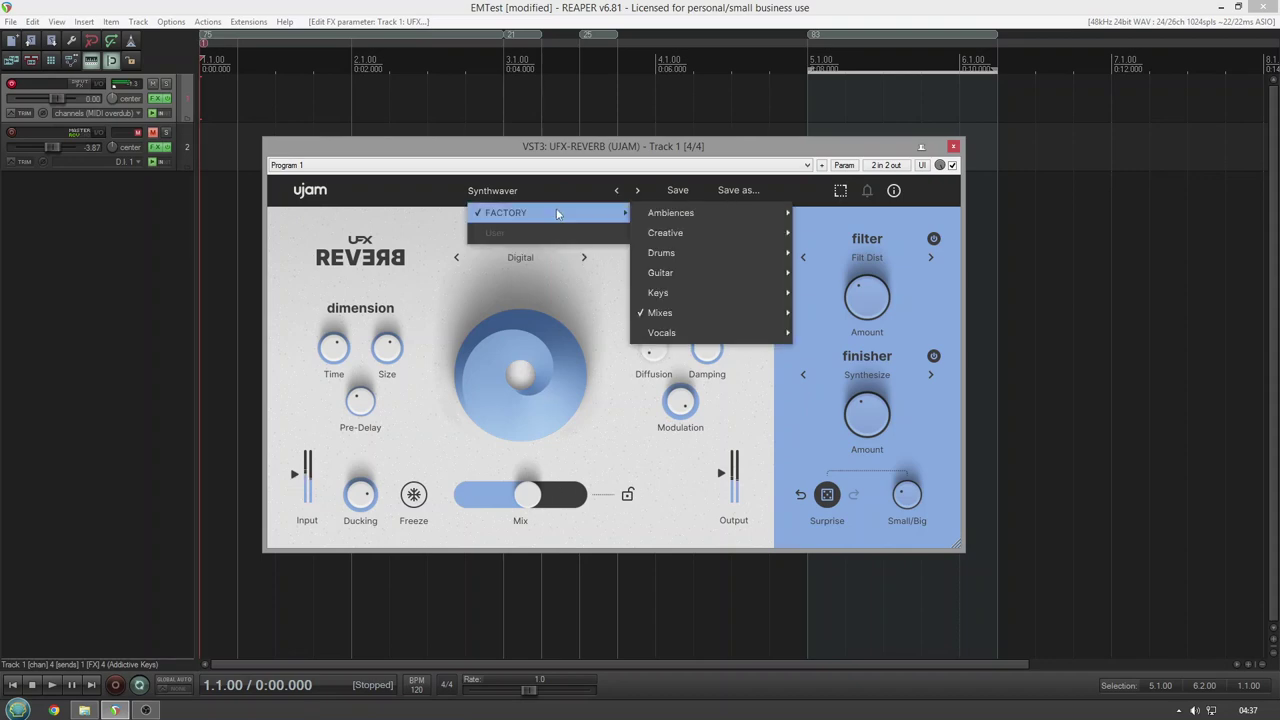
{"action": "mouse_move", "coordinate": [678, 316]}
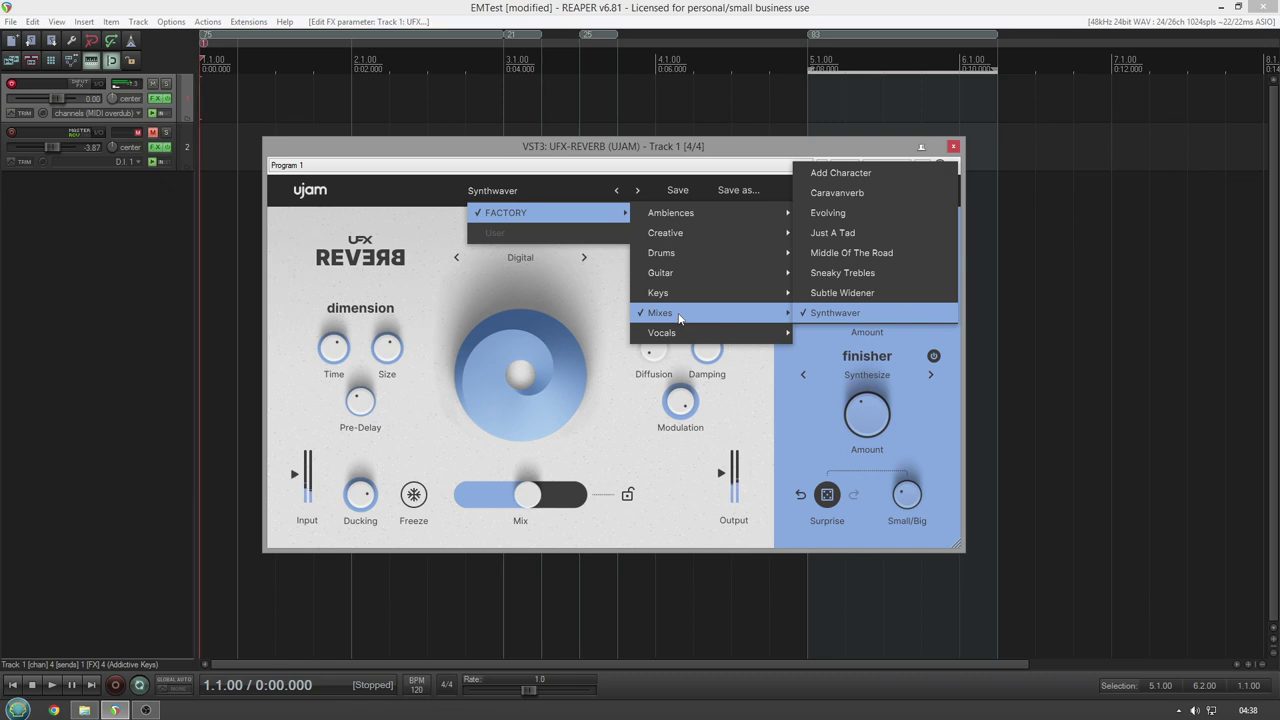
{"action": "left_click", "coordinate": [830, 260]}
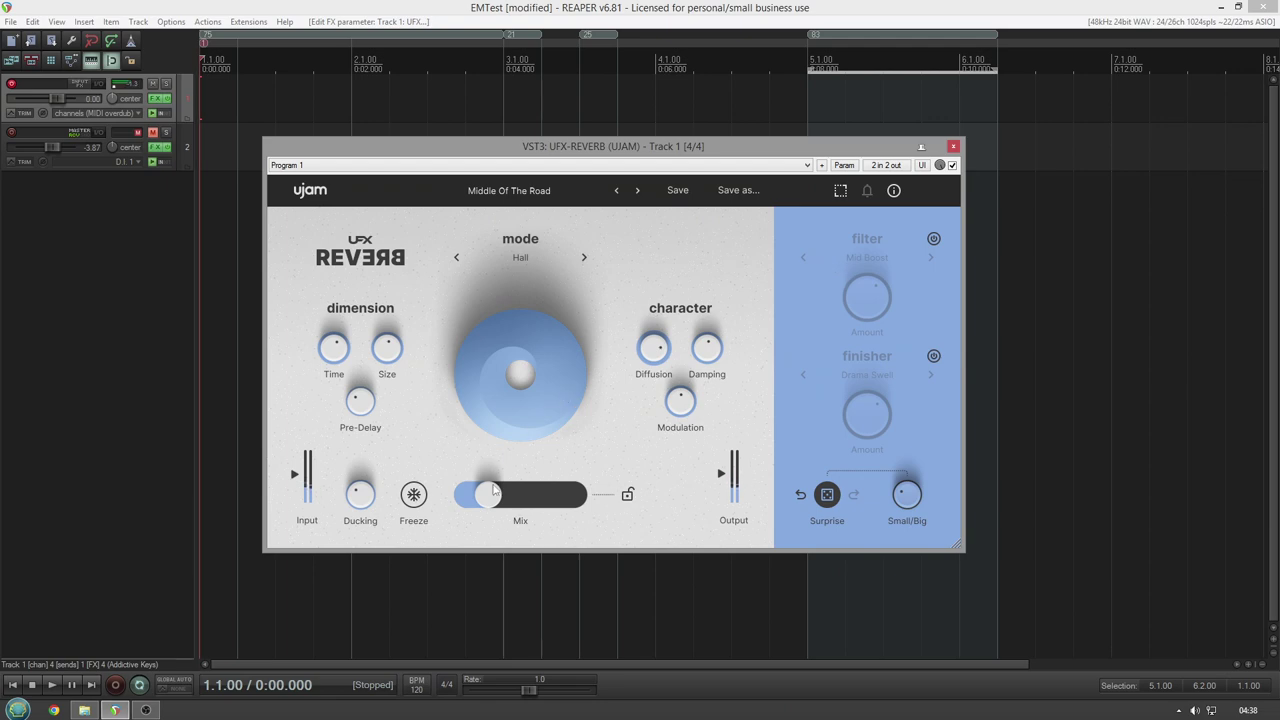
{"action": "left_click_drag", "start_coordinate": [493, 490], "coordinate": [546, 502]}
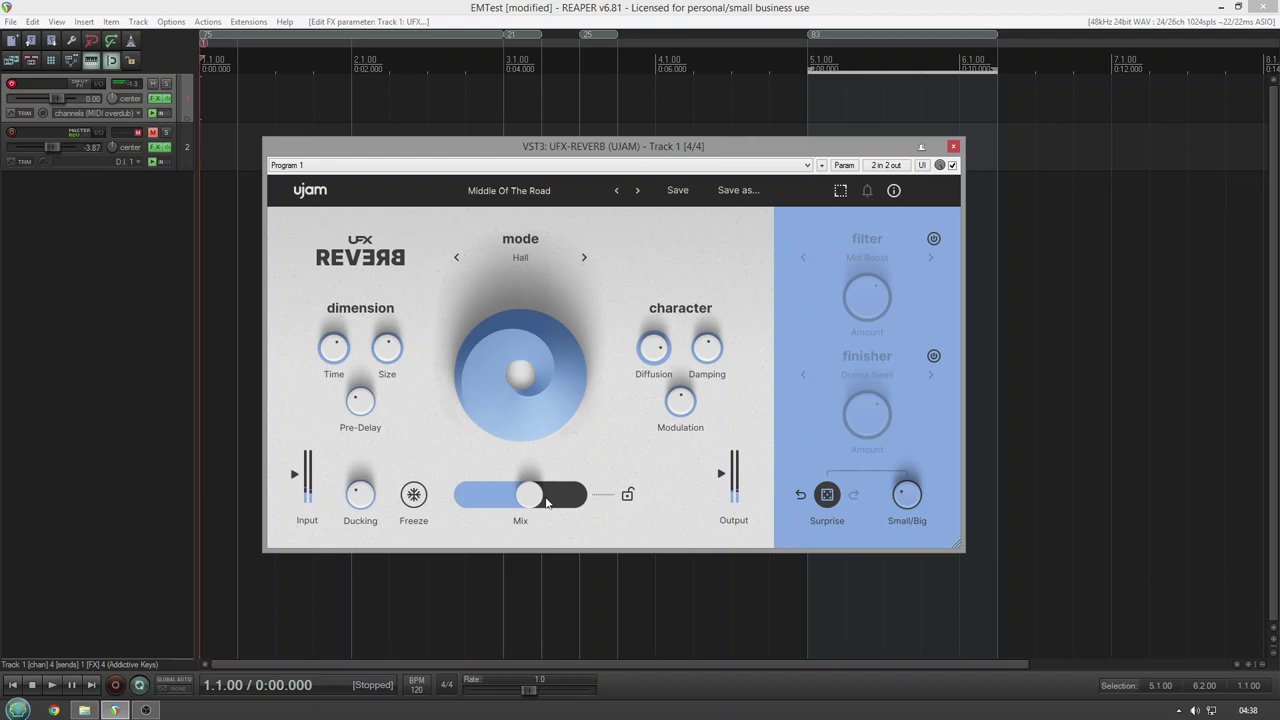
Load the factory Vocals preset Close Surveillance and raise its Mix to nearly two thirds.
{"action": "left_click", "coordinate": [540, 196]}
{"action": "mouse_move", "coordinate": [558, 213]}
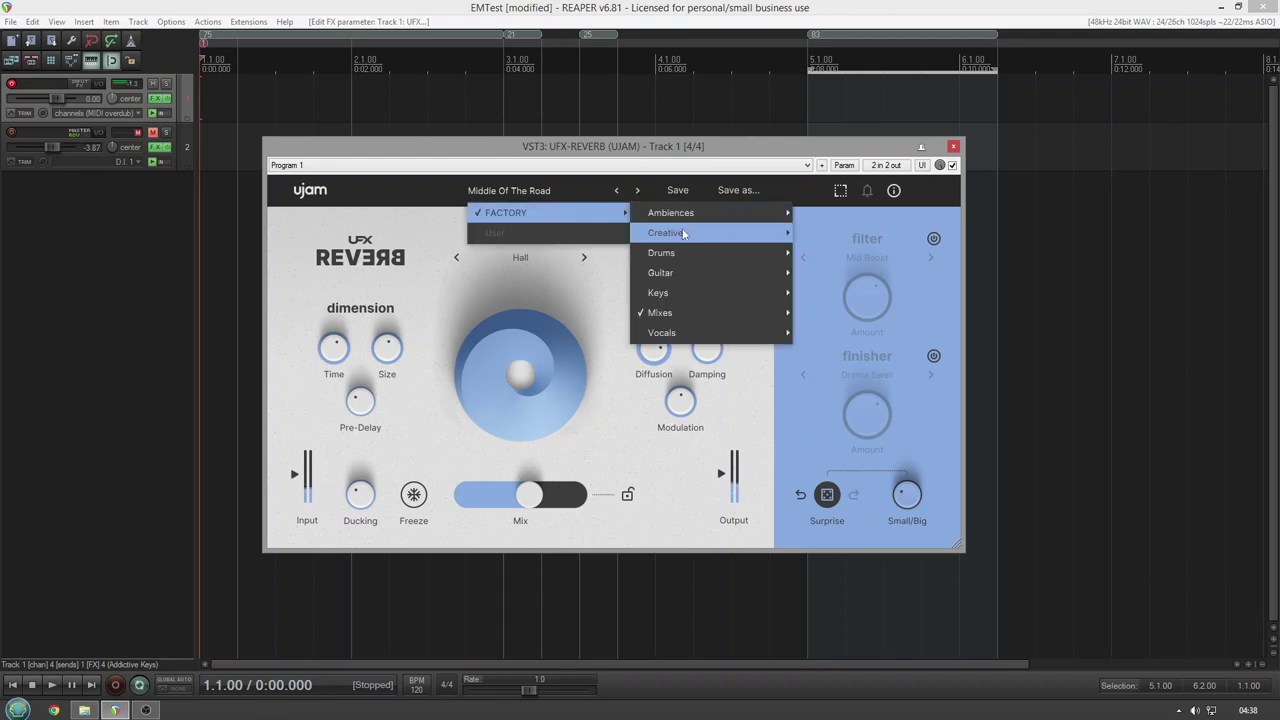
{"action": "mouse_move", "coordinate": [735, 332]}
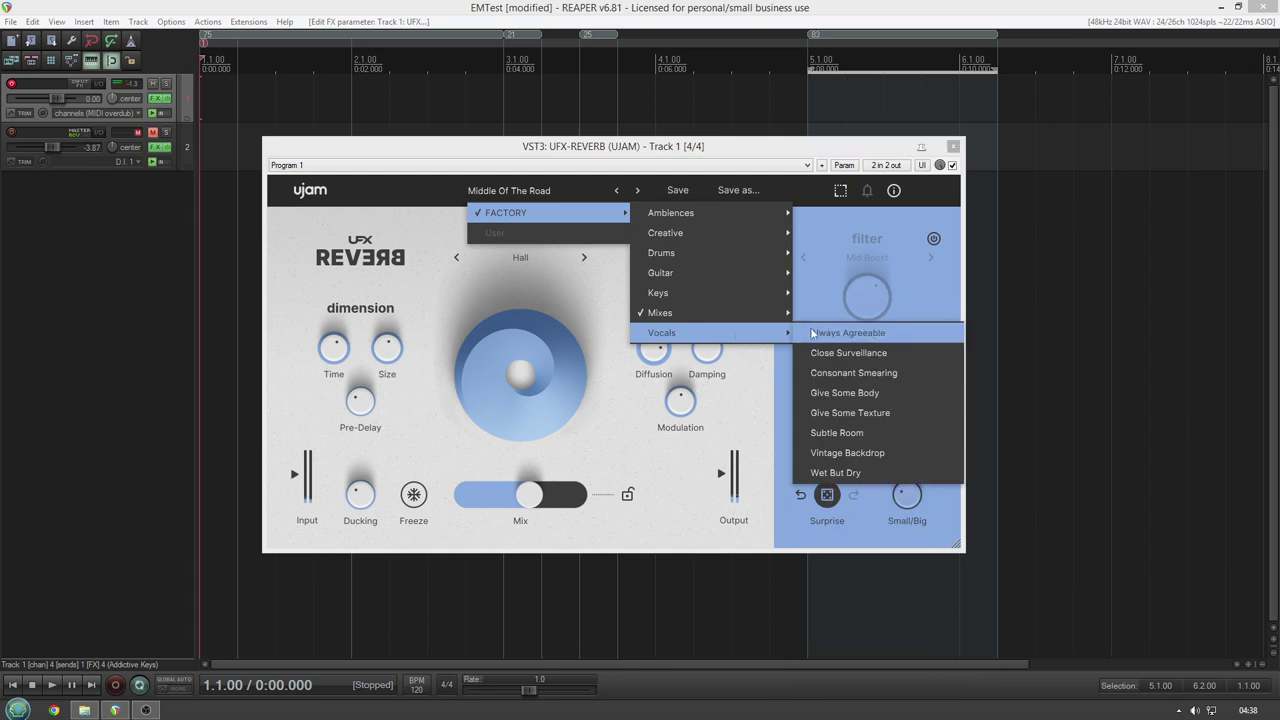
{"action": "left_click", "coordinate": [844, 356]}
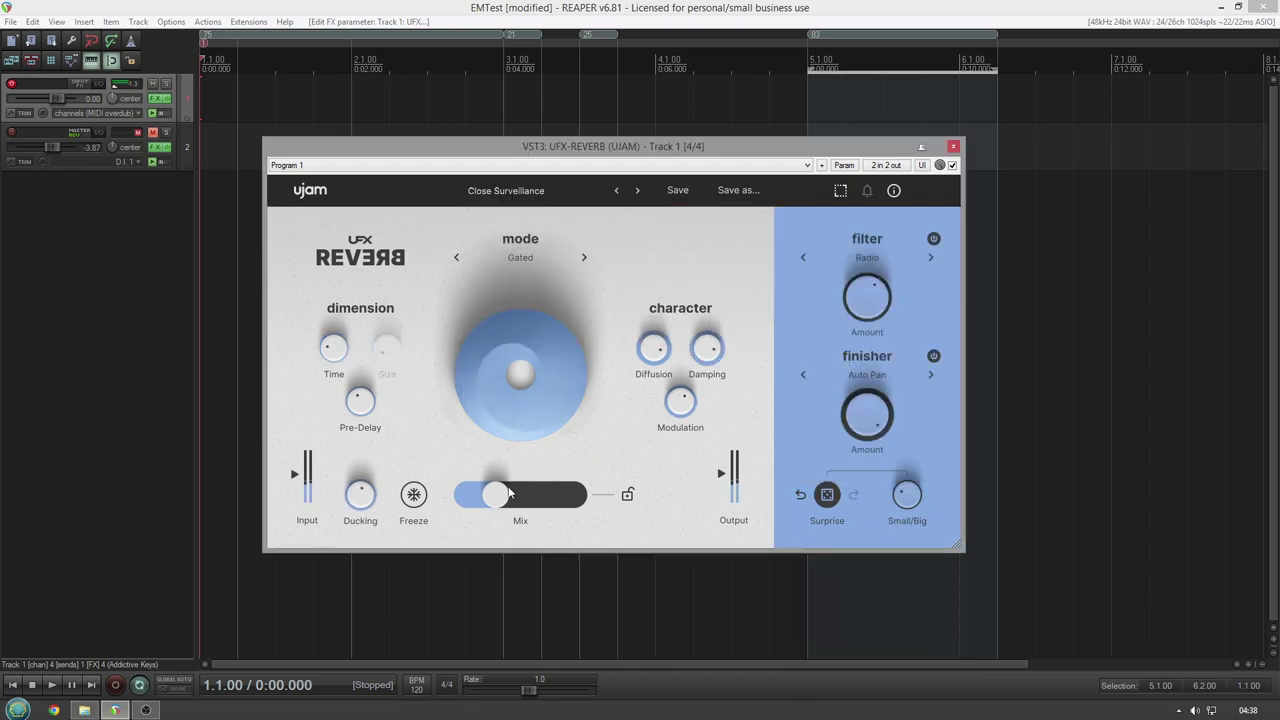
{"action": "mouse_move", "coordinate": [519, 492]}
{"action": "left_click_drag", "start_coordinate": [519, 492], "coordinate": [563, 500]}
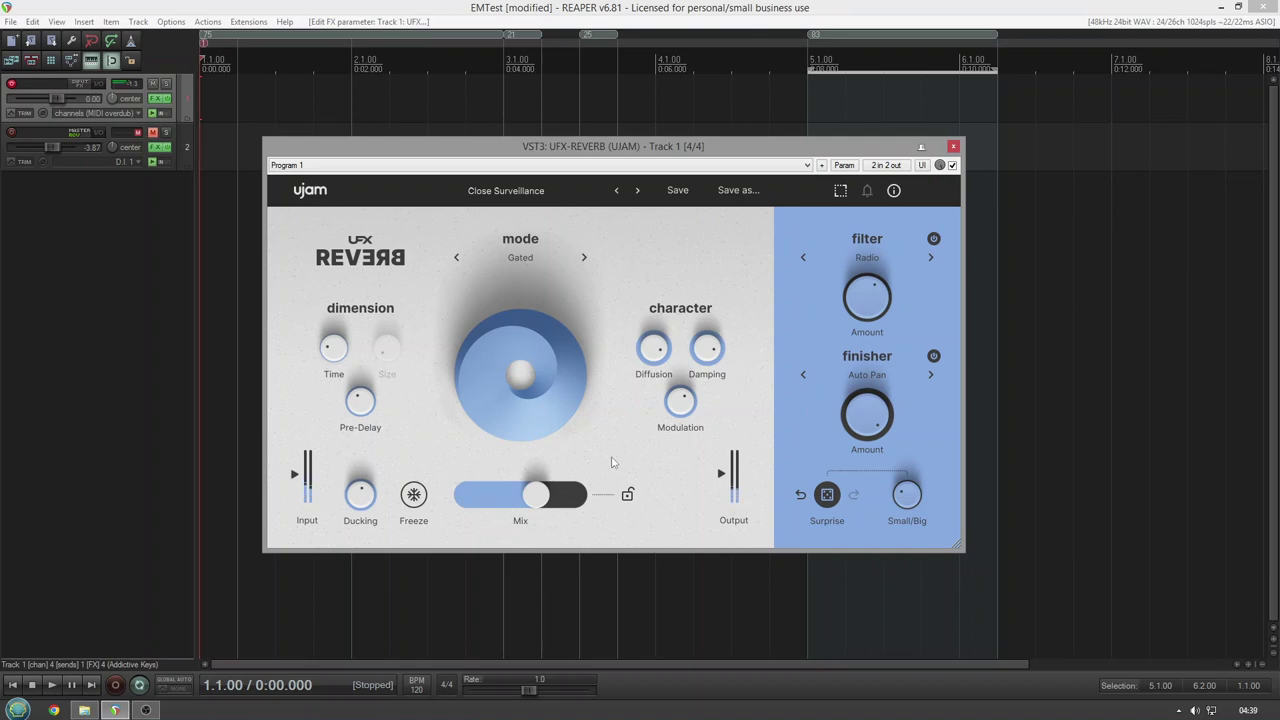
Load the factory Vocals preset Subtle Room and raise its Mix to about half.
{"action": "left_click", "coordinate": [517, 193]}
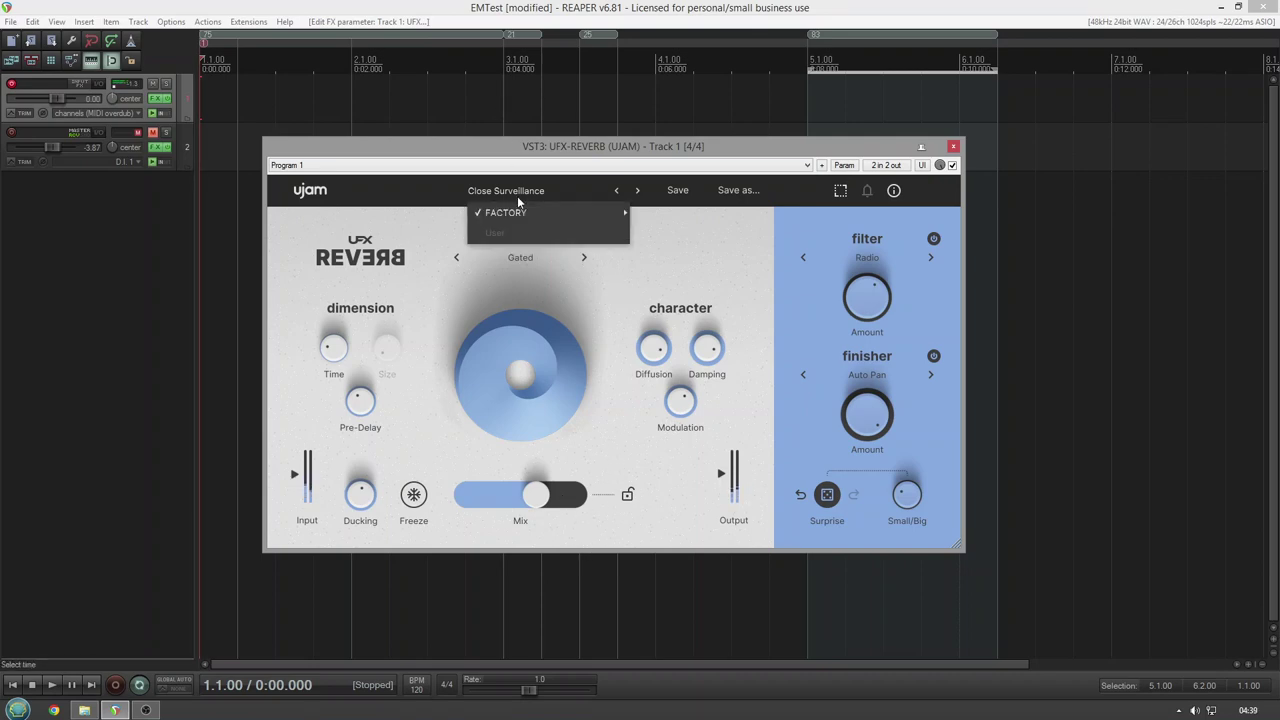
{"action": "mouse_move", "coordinate": [550, 214]}
{"action": "mouse_move", "coordinate": [720, 316]}
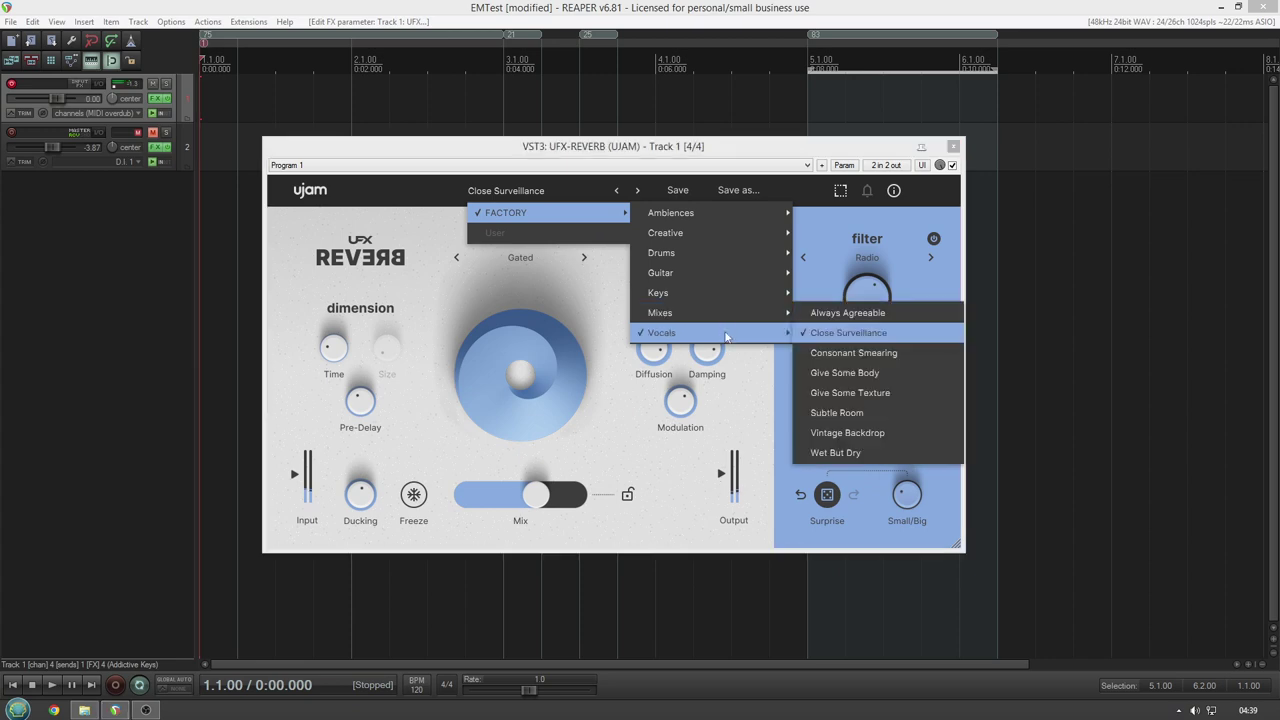
{"action": "left_click", "coordinate": [858, 413]}
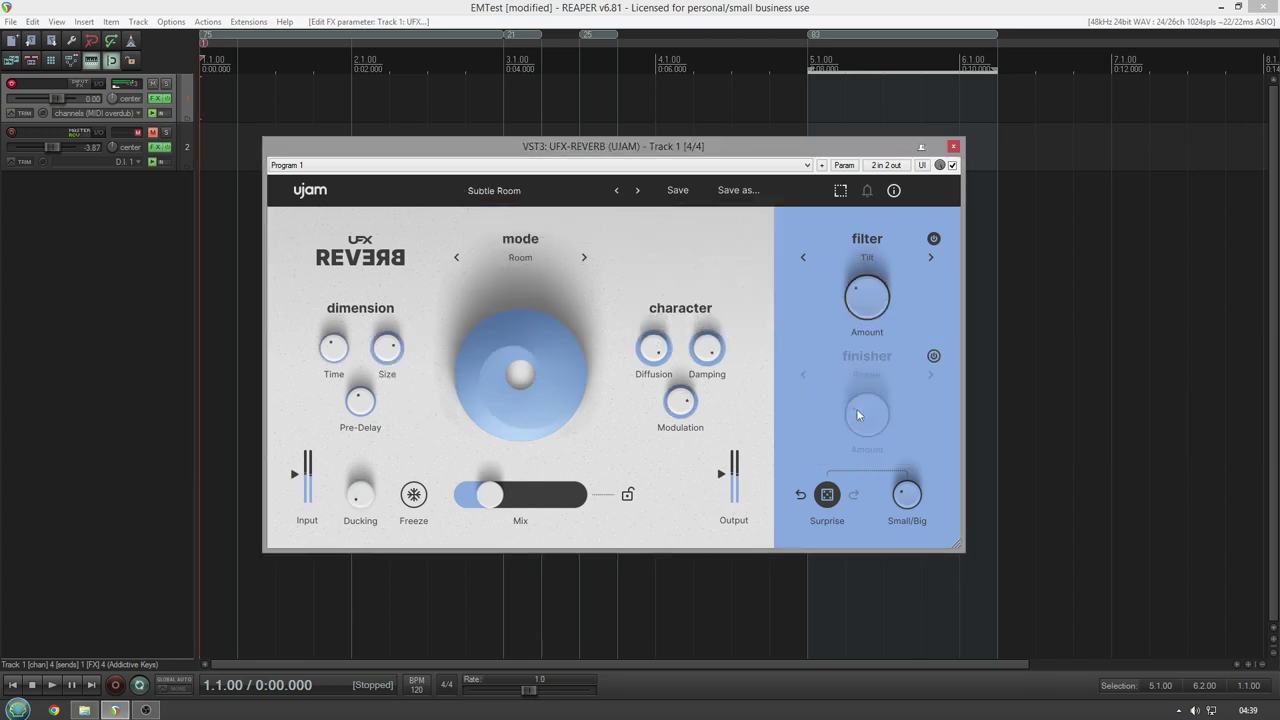
{"action": "left_click_drag", "start_coordinate": [500, 495], "coordinate": [547, 500]}
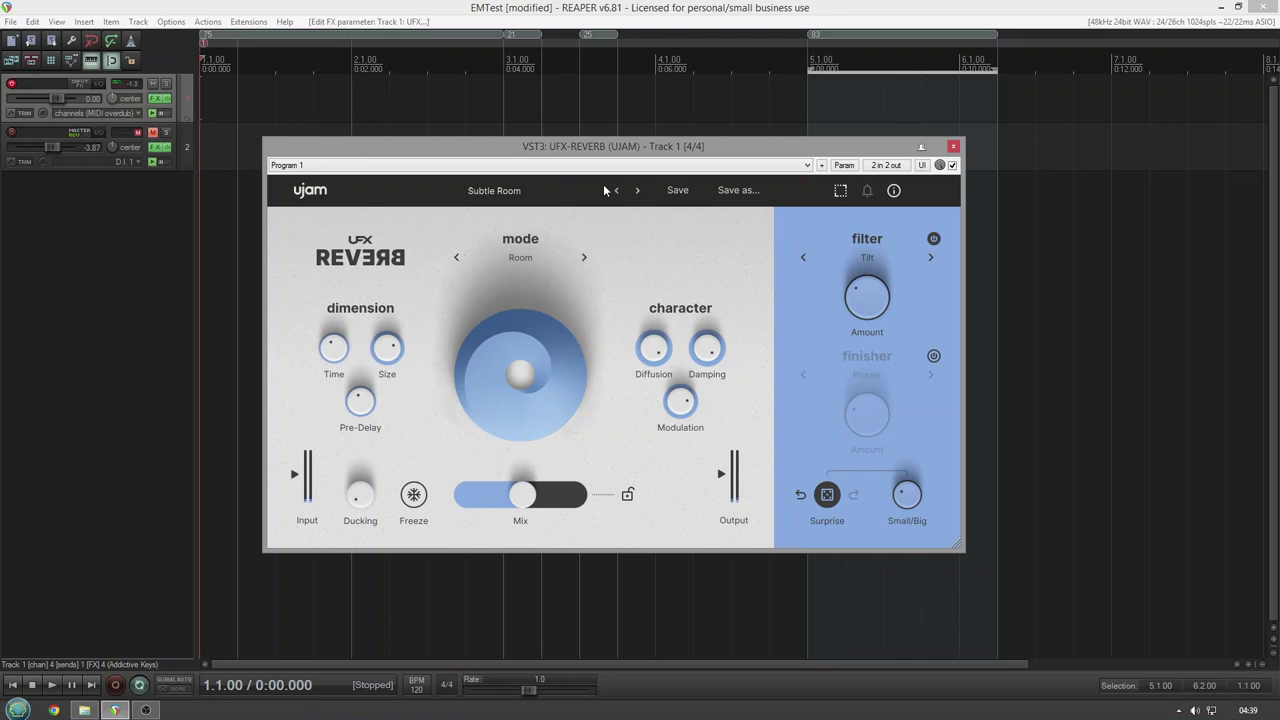
Randomize the Subtle Room settings several times with Surprise, keeping the current Small/Big amount.
{"action": "left_click", "coordinate": [568, 186]}
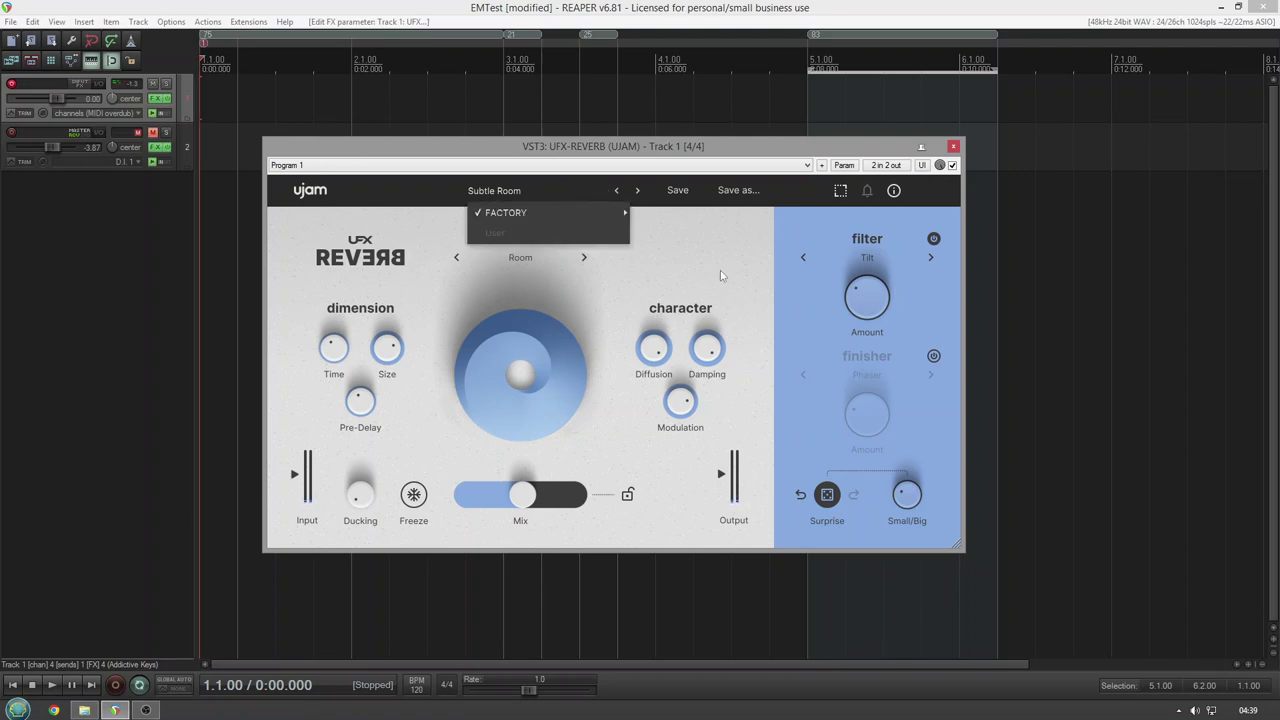
{"action": "left_click", "coordinate": [827, 494]}
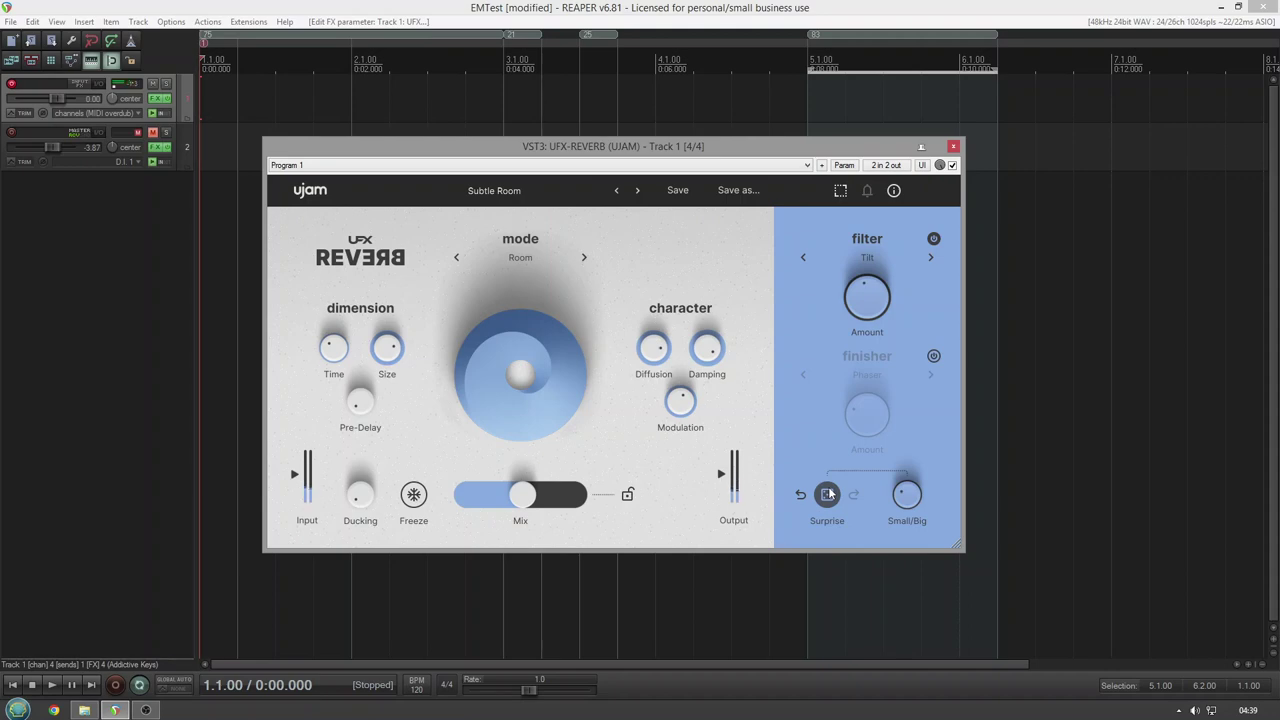
{"action": "left_click", "coordinate": [827, 494]}
{"action": "left_click", "coordinate": [827, 494]}
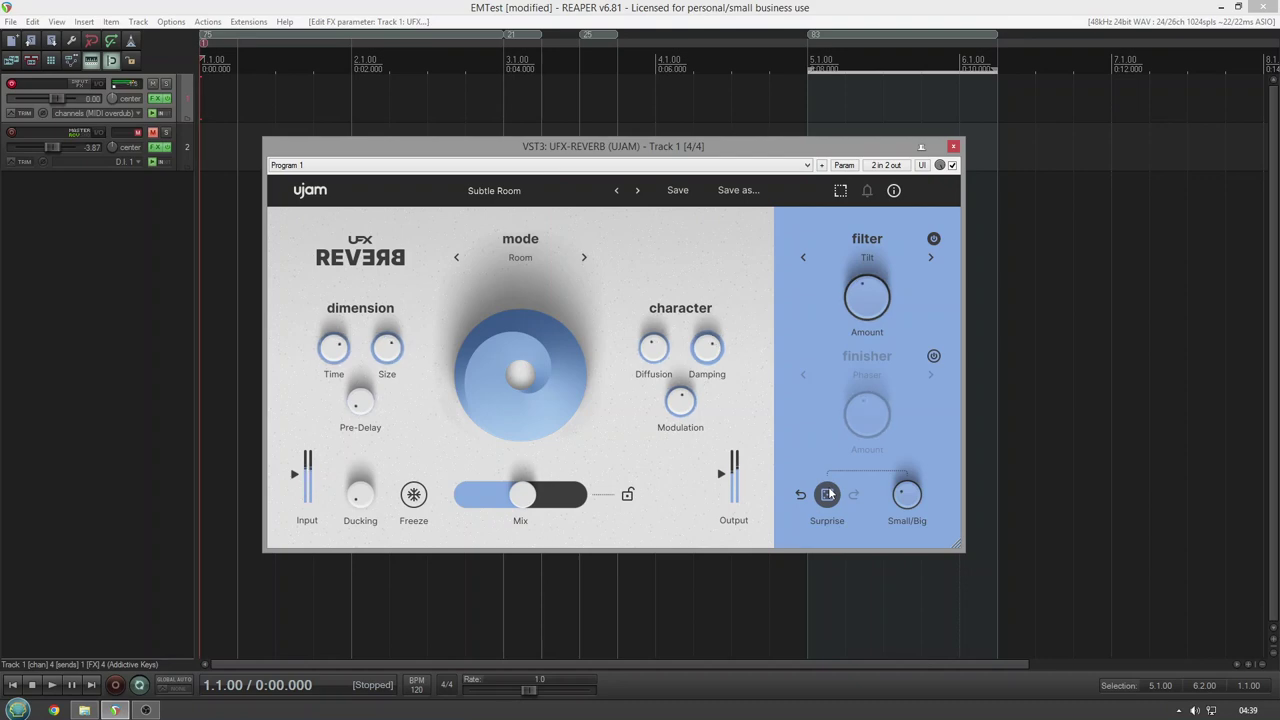
Enable the Phaser finisher and randomize the settings several more times with Surprise.
{"action": "left_click", "coordinate": [933, 356]}
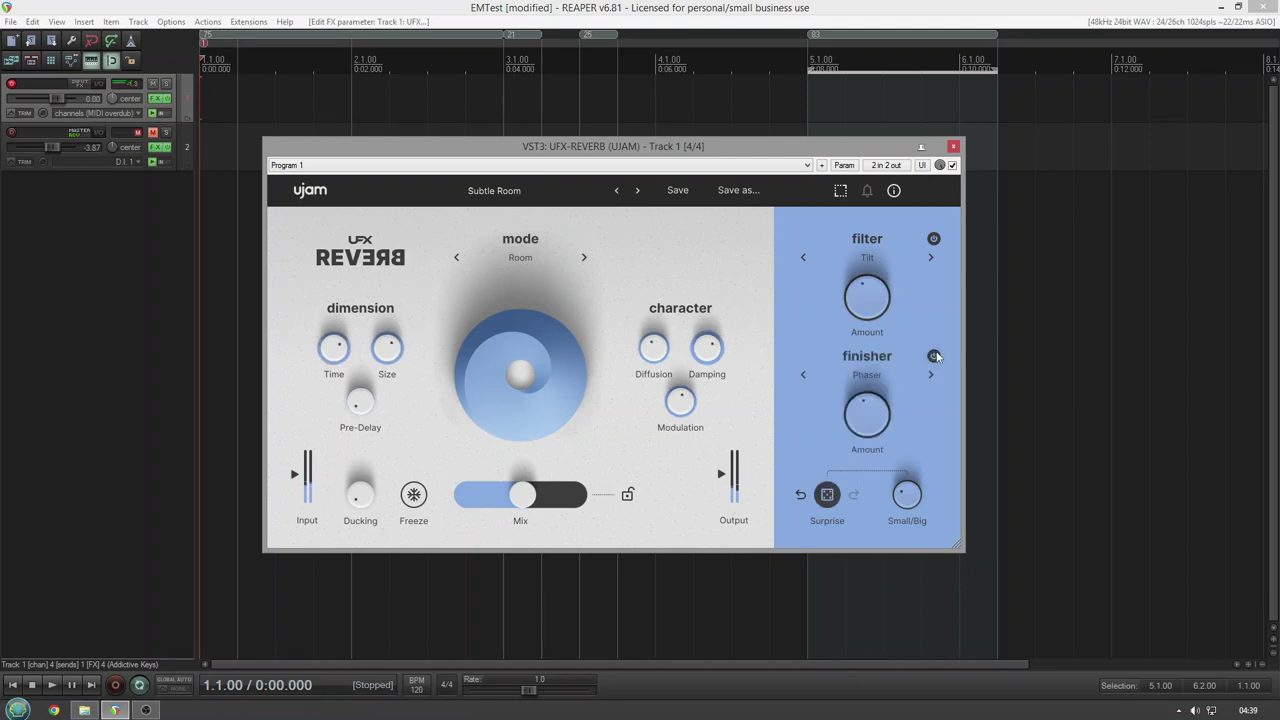
{"action": "left_click", "coordinate": [826, 500]}
{"action": "left_click", "coordinate": [824, 507]}
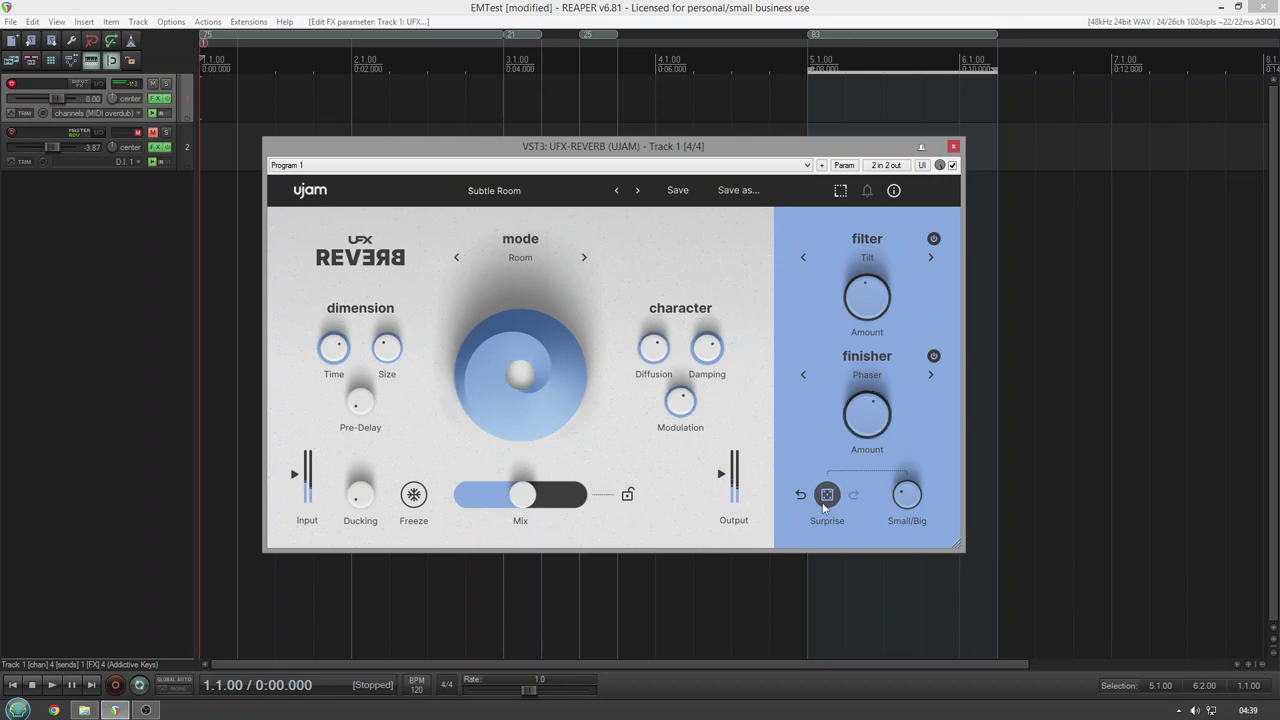
{"action": "left_click", "coordinate": [824, 507]}
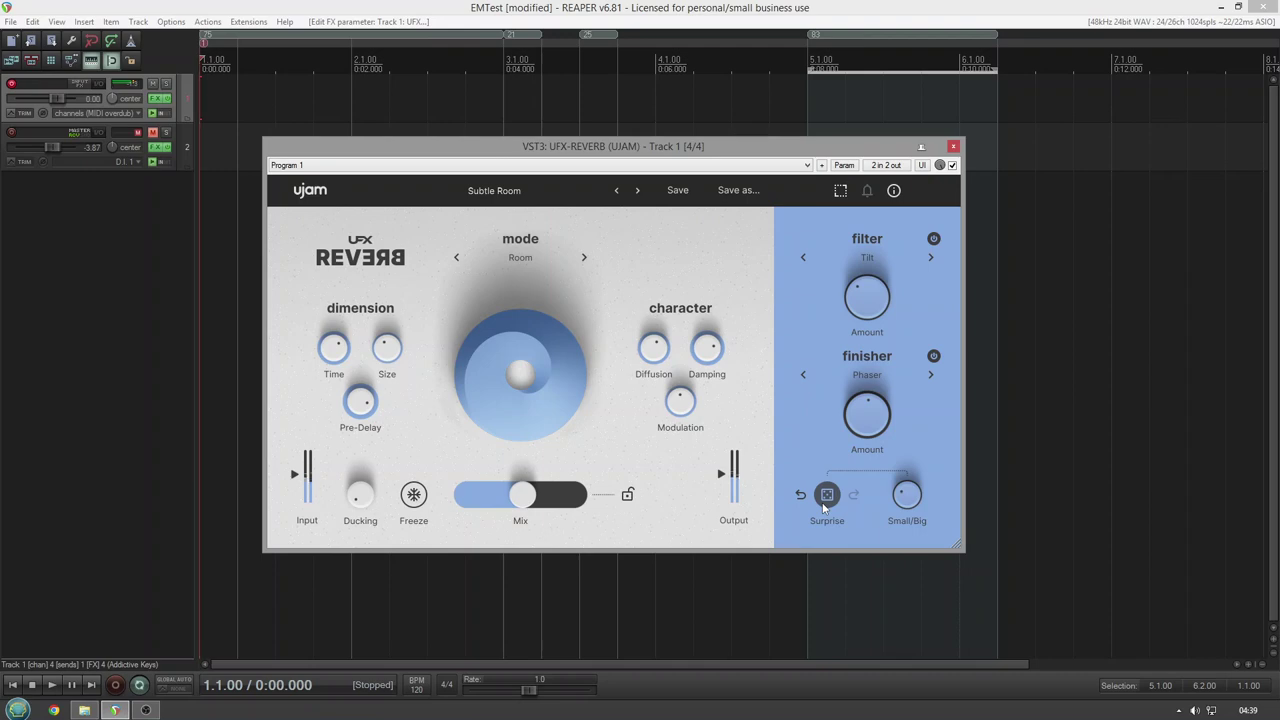
{"action": "left_click", "coordinate": [826, 500]}
{"action": "left_click", "coordinate": [826, 500]}
Set the Small/Big randomization amount to 52 % and apply Surprise twice.
{"action": "left_click_drag", "start_coordinate": [912, 500], "coordinate": [911, 462]}
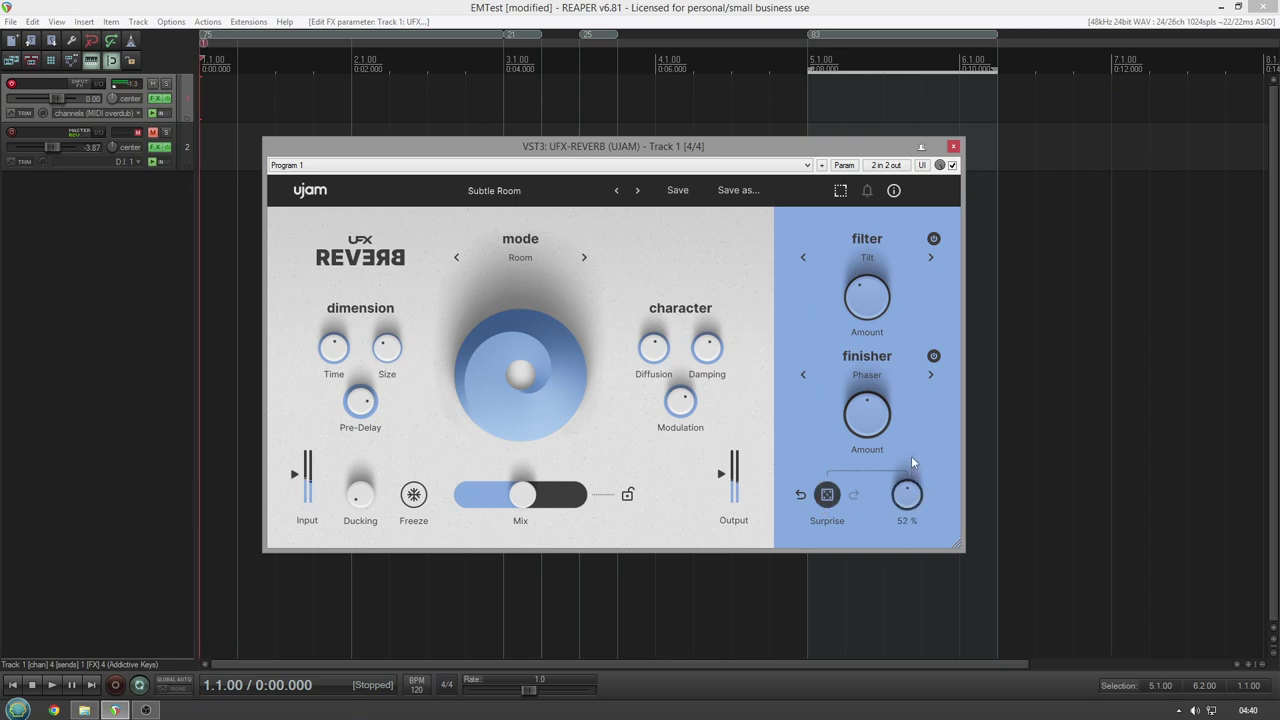
{"action": "left_click", "coordinate": [826, 500]}
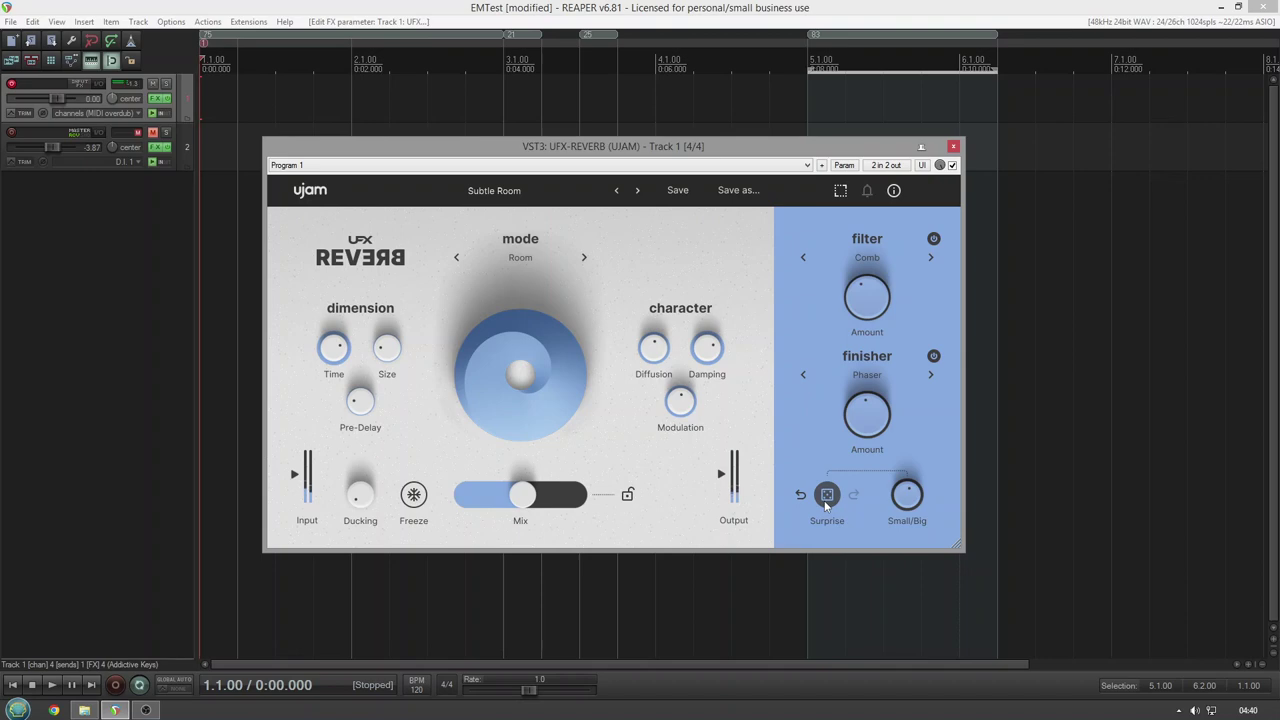
{"action": "left_click", "coordinate": [826, 500]}
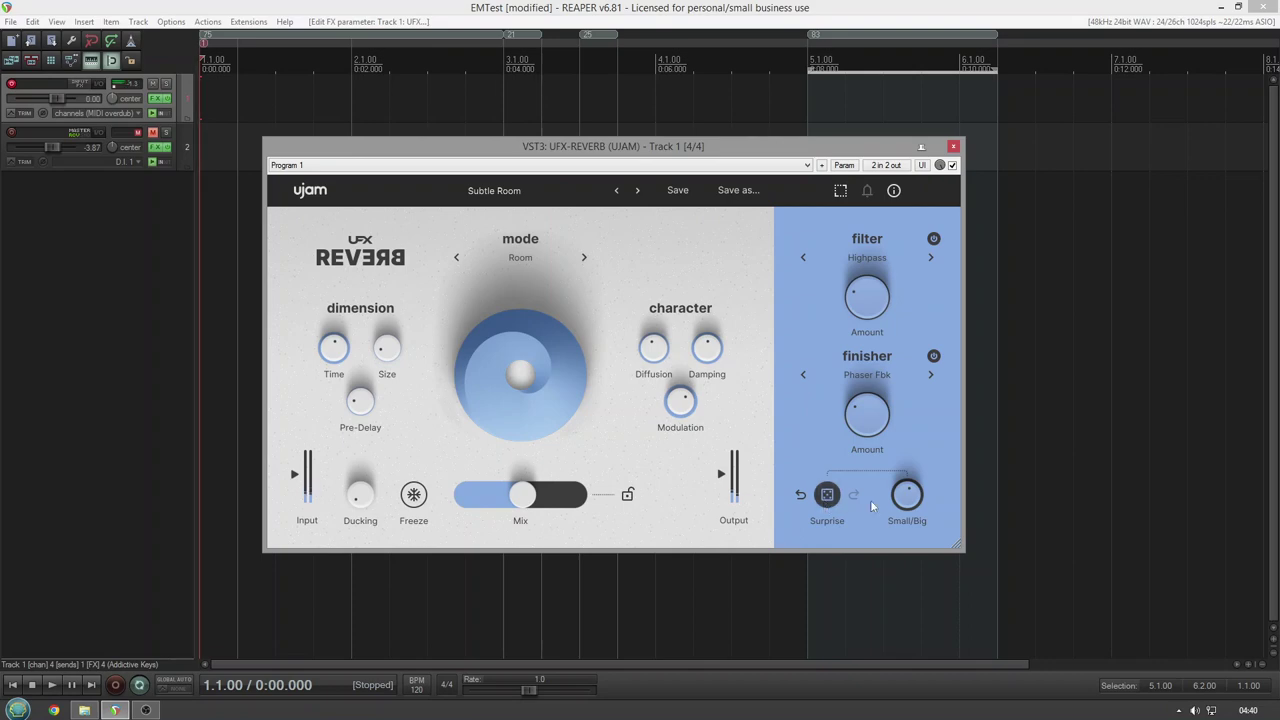
Raise the Small/Big randomization amount to its maximum and apply Surprise twice.
{"action": "left_click_drag", "start_coordinate": [907, 510], "coordinate": [918, 390]}
{"action": "left_click", "coordinate": [832, 503]}
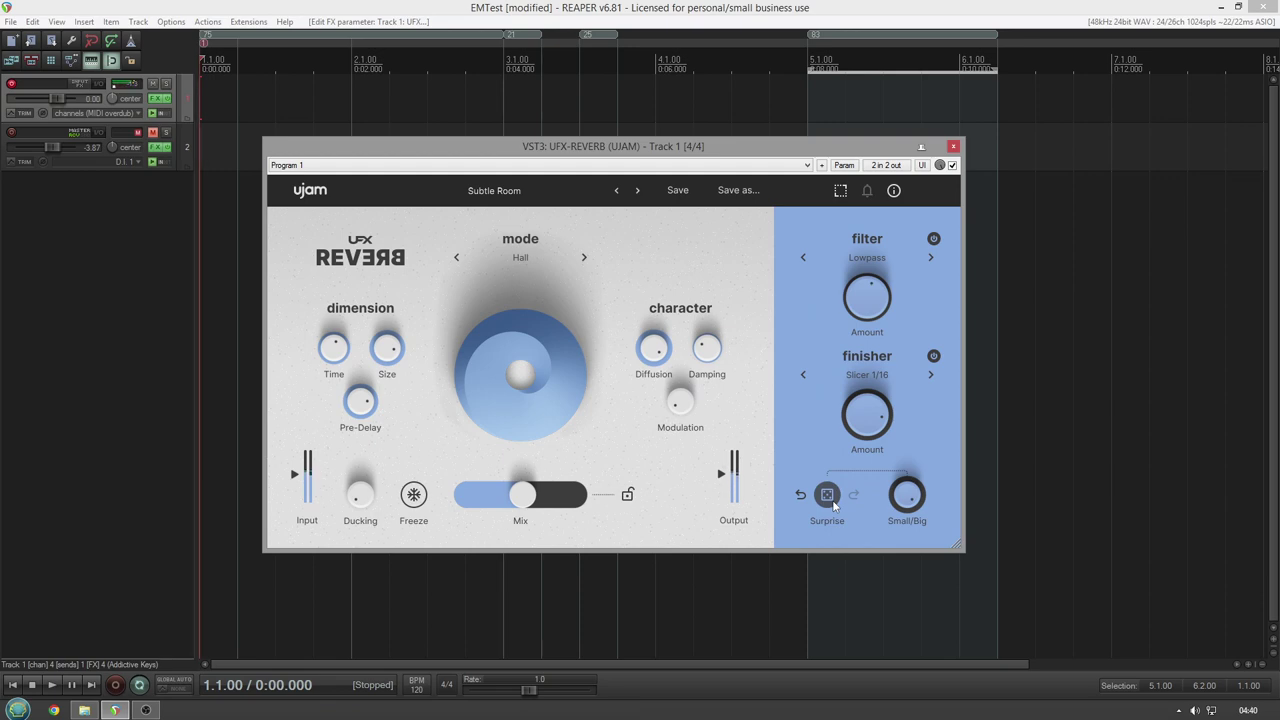
{"action": "left_click", "coordinate": [828, 496]}
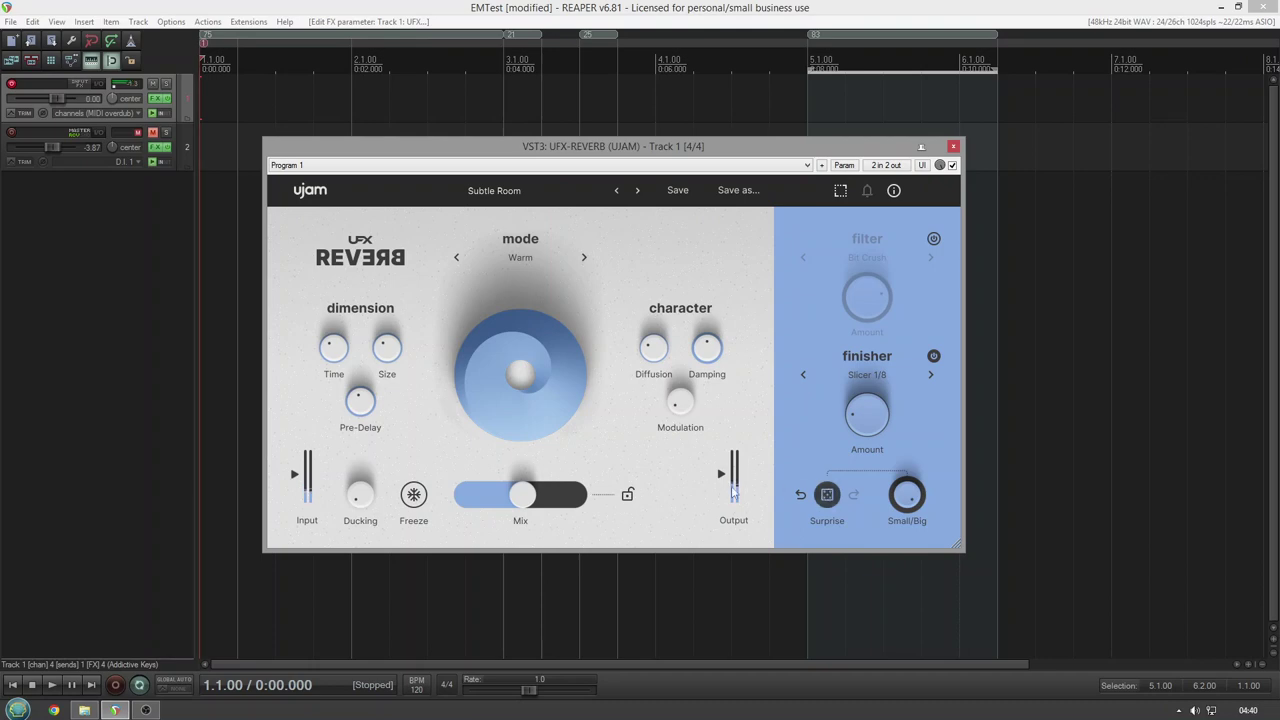
Raise the Mix to its maximum and try the Freeze effect by switching it on and off again.
{"action": "left_click_drag", "start_coordinate": [522, 494], "coordinate": [573, 494]}
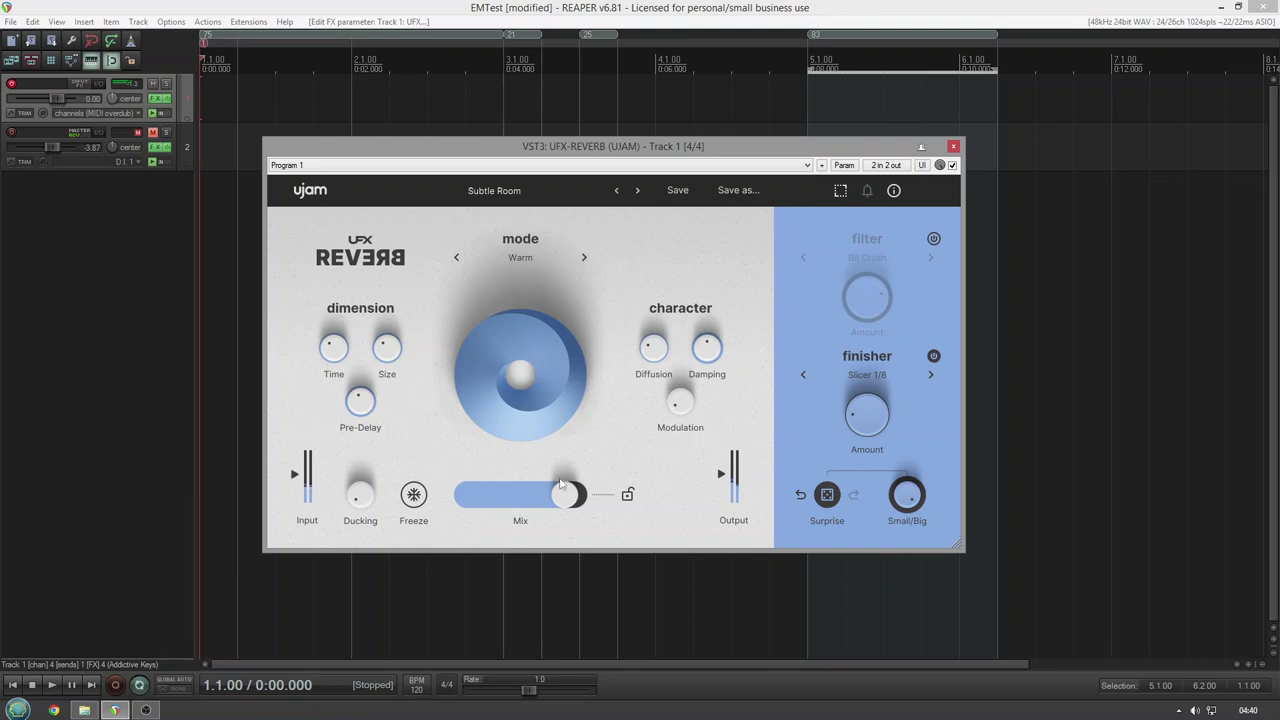
{"action": "left_click_drag", "start_coordinate": [572, 496], "coordinate": [579, 496]}
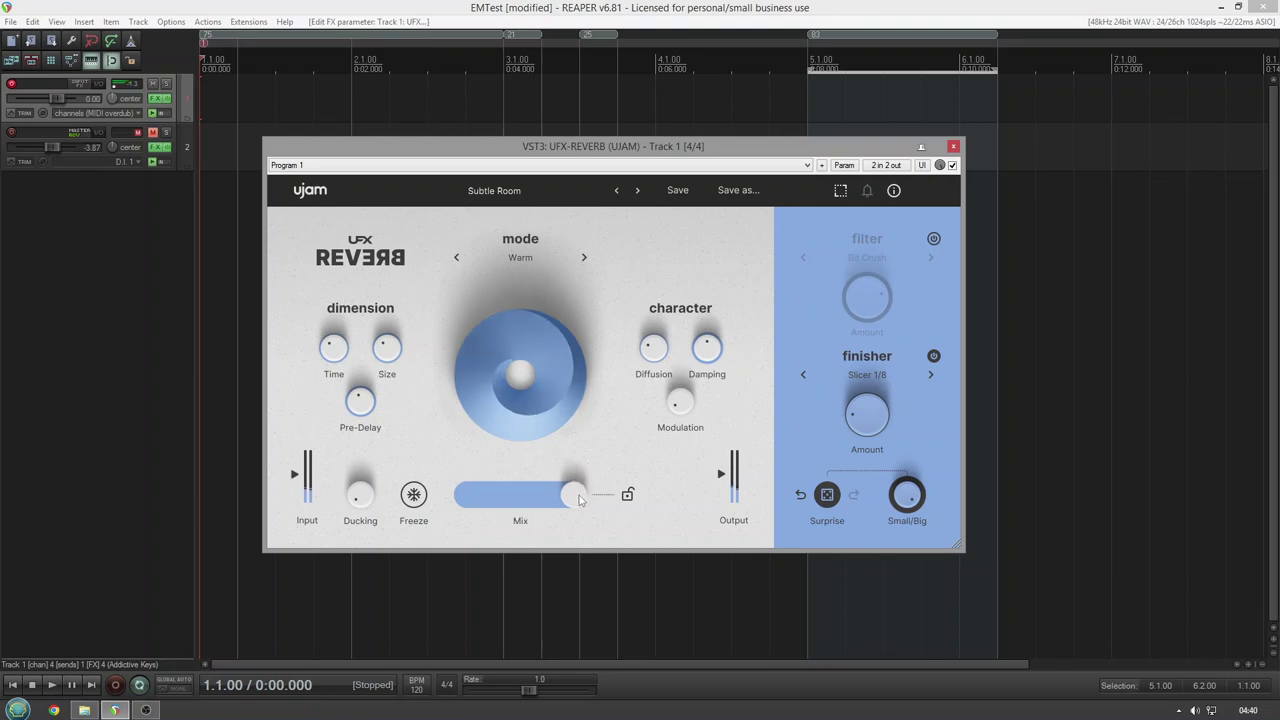
{"action": "left_click", "coordinate": [419, 502]}
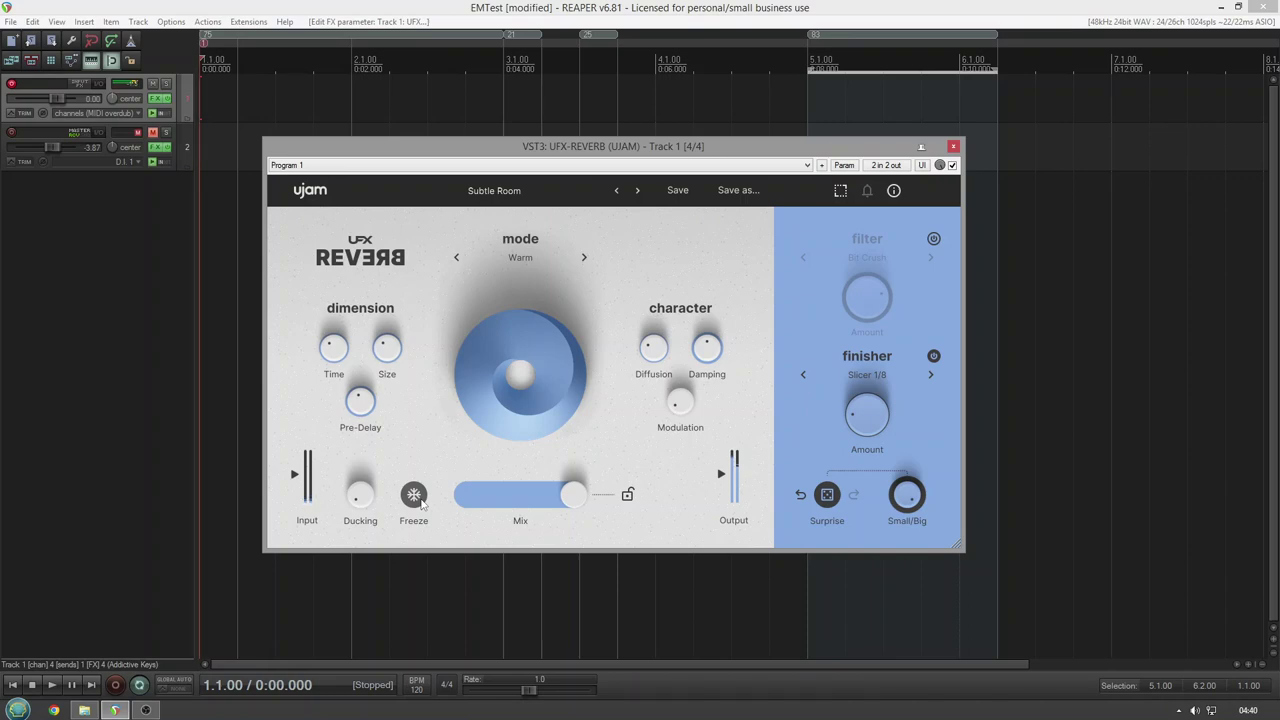
{"action": "left_click", "coordinate": [418, 500]}
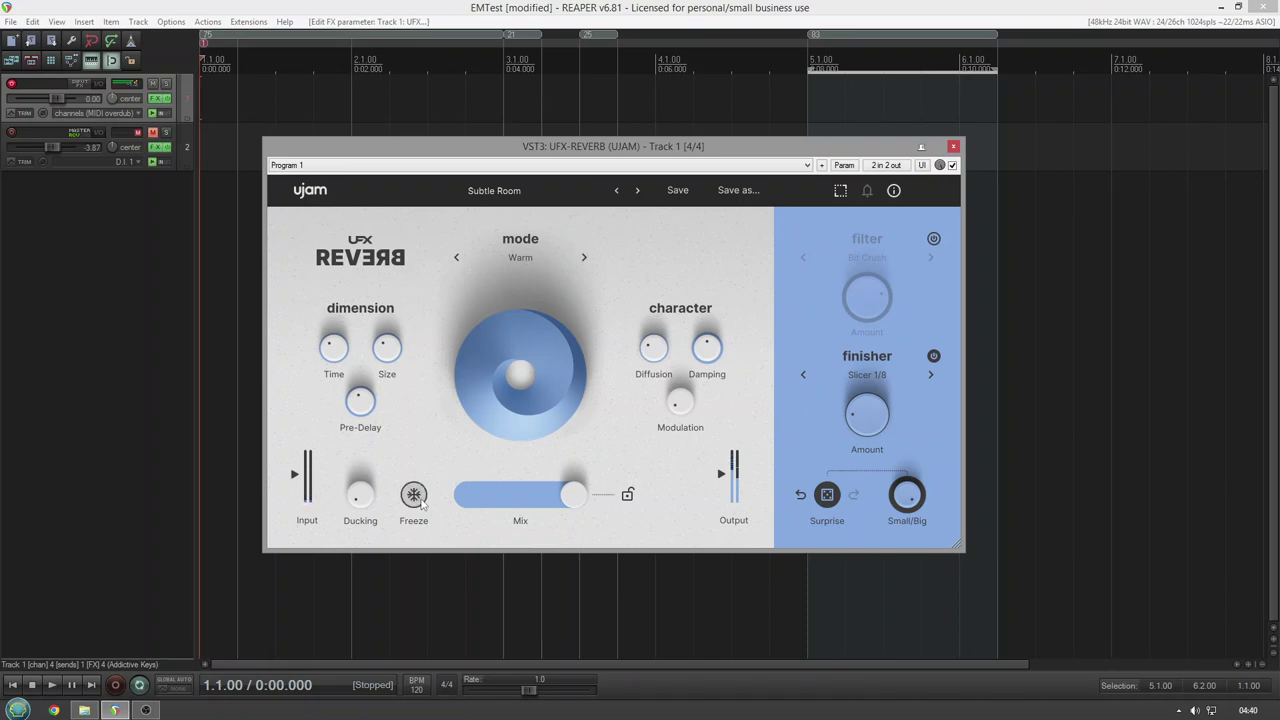